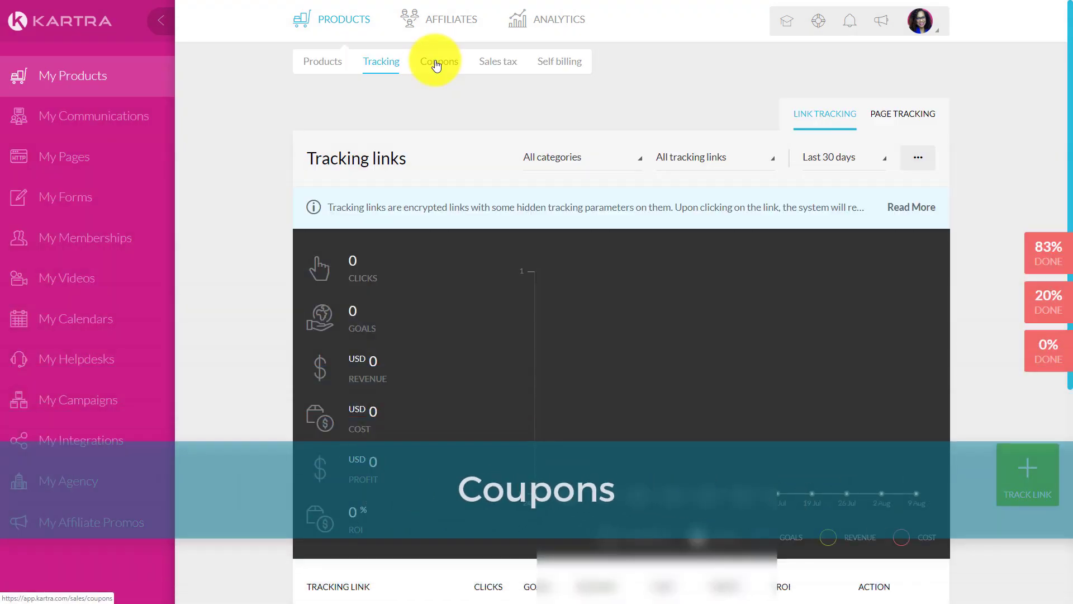
Step: Open the discount coupons, filter the list to the YouTube Side Hustle product and view its funnel options
{"action": "left_click", "coordinate": [437, 64]}
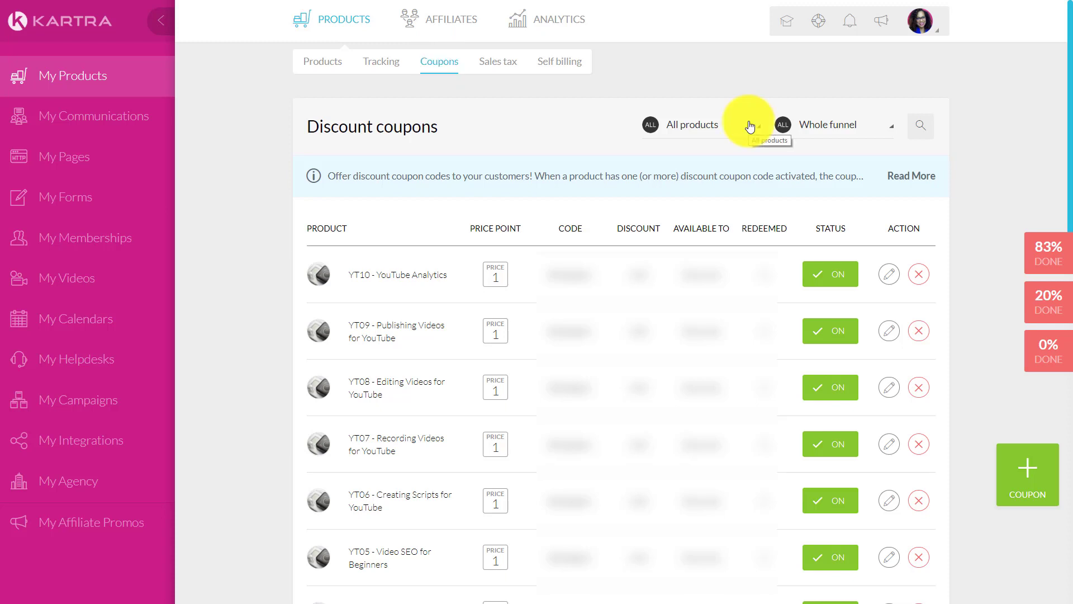
{"action": "left_click", "coordinate": [720, 130]}
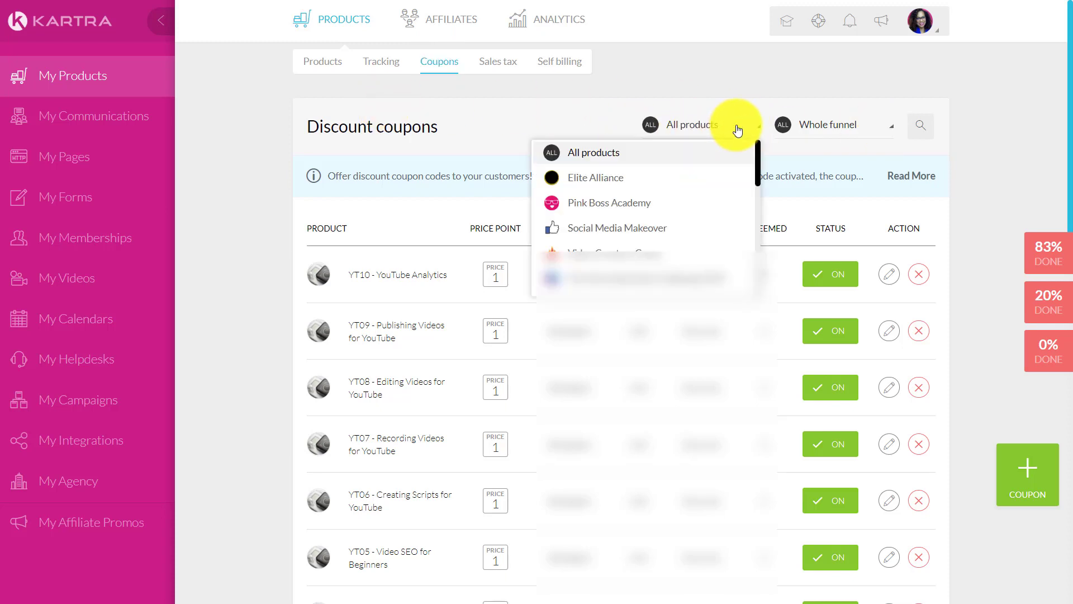
{"action": "left_click", "coordinate": [843, 134]}
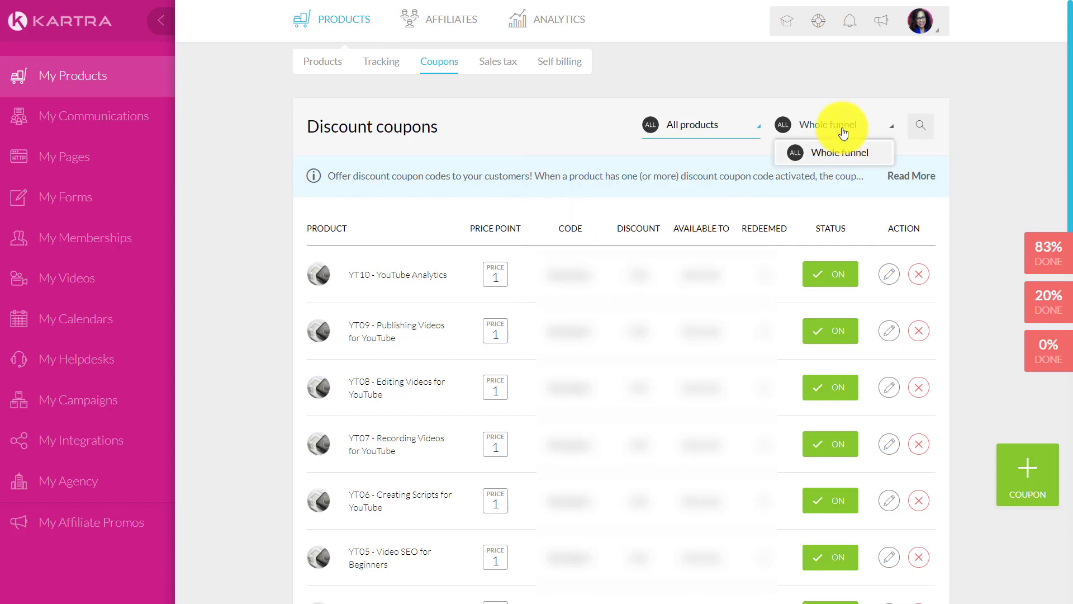
{"action": "left_click", "coordinate": [718, 130]}
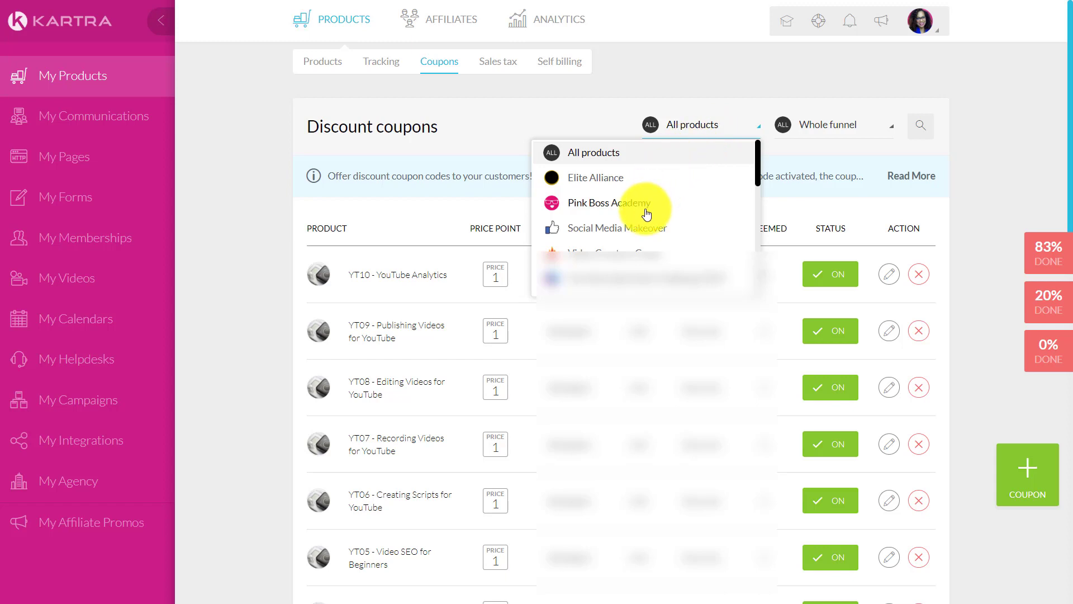
{"action": "scroll", "coordinate": [647, 215], "scroll_direction": "down", "scroll_amount": 2}
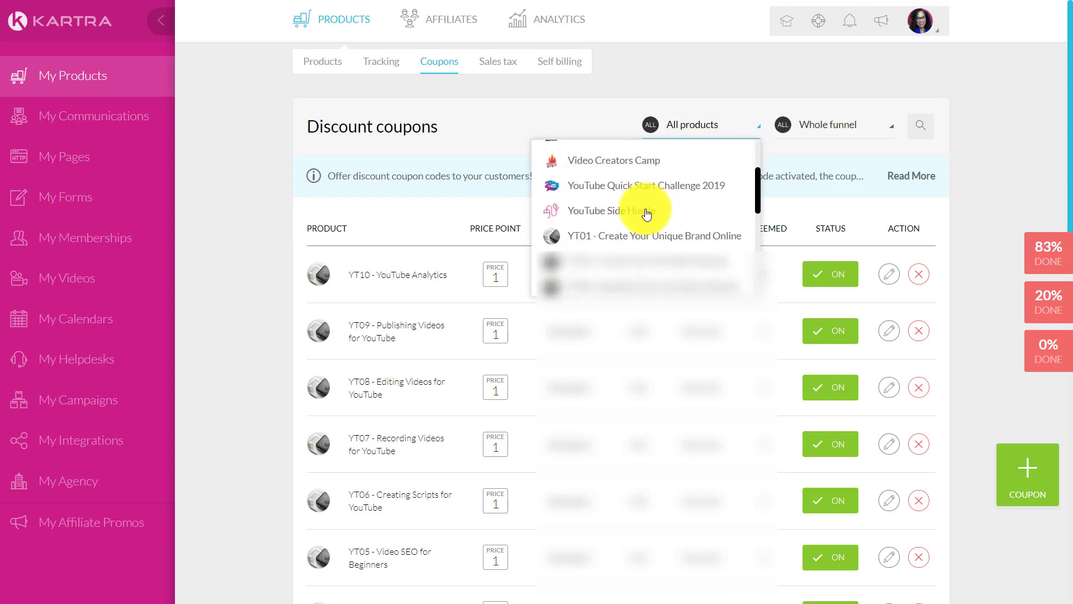
{"action": "left_click", "coordinate": [646, 215]}
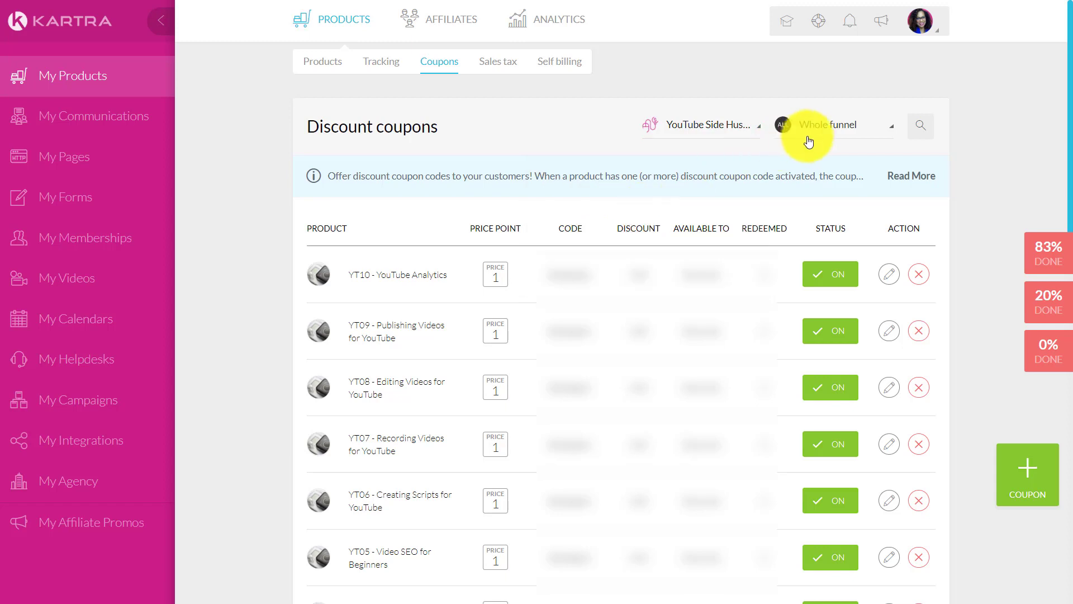
{"action": "left_click", "coordinate": [822, 127]}
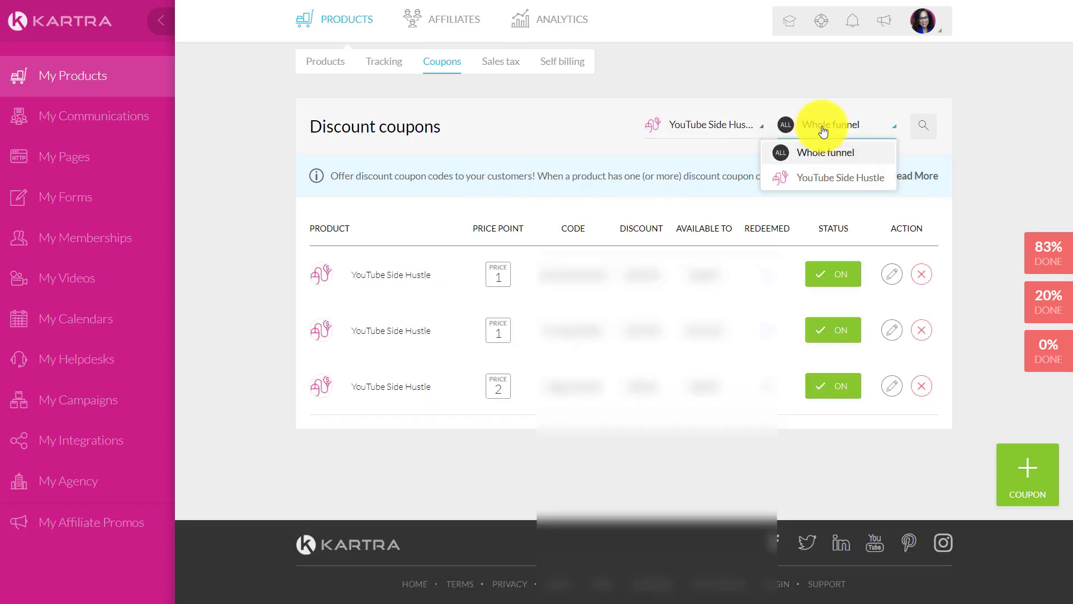
Step: Filter the coupons to Video Creators Camp as both funnel and product, and reset the list to All products
{"action": "left_click", "coordinate": [719, 123]}
{"action": "scroll", "coordinate": [682, 185], "scroll_direction": "up", "scroll_amount": 4}
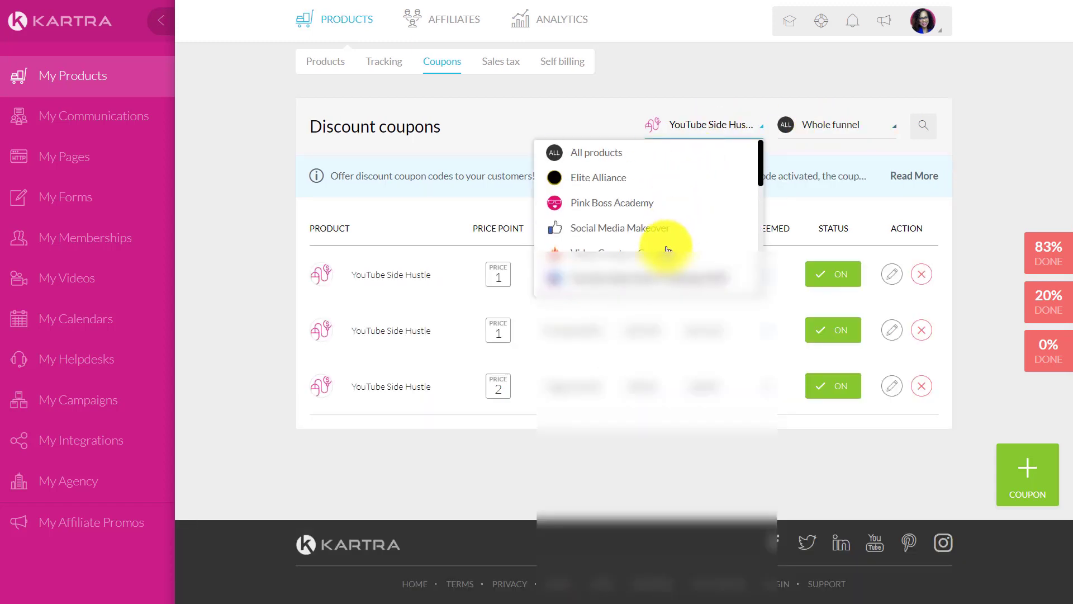
{"action": "left_click", "coordinate": [666, 251]}
{"action": "left_click", "coordinate": [850, 126]}
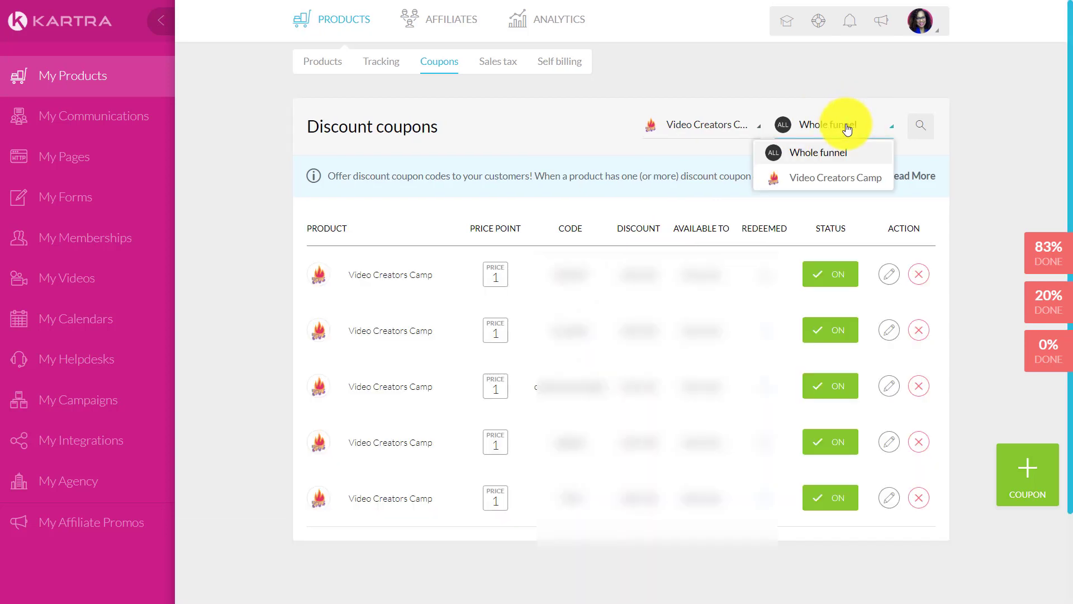
{"action": "left_click", "coordinate": [825, 178]}
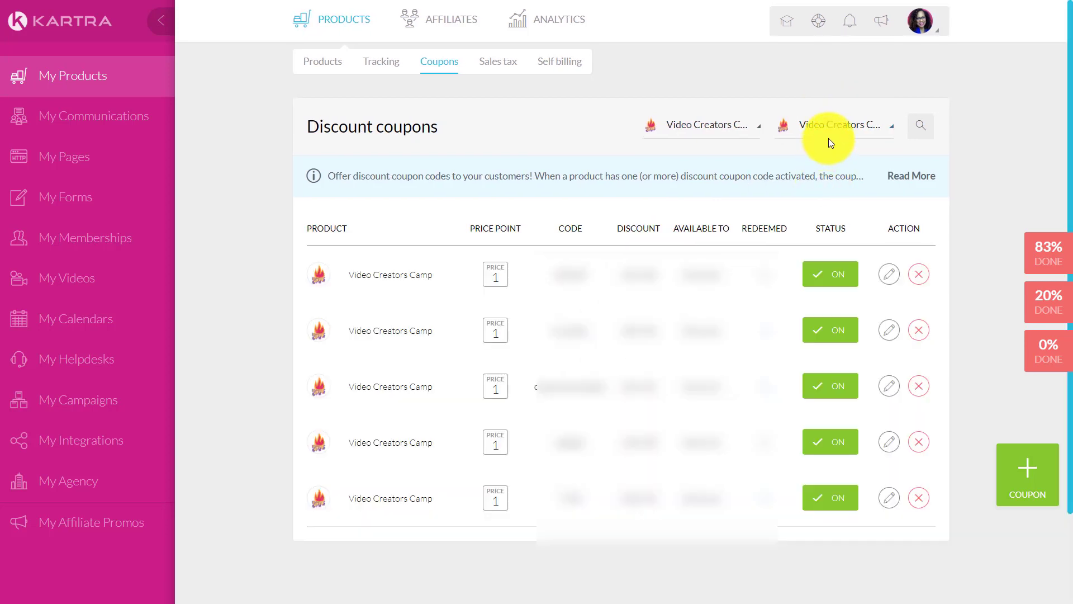
{"action": "left_click", "coordinate": [732, 127]}
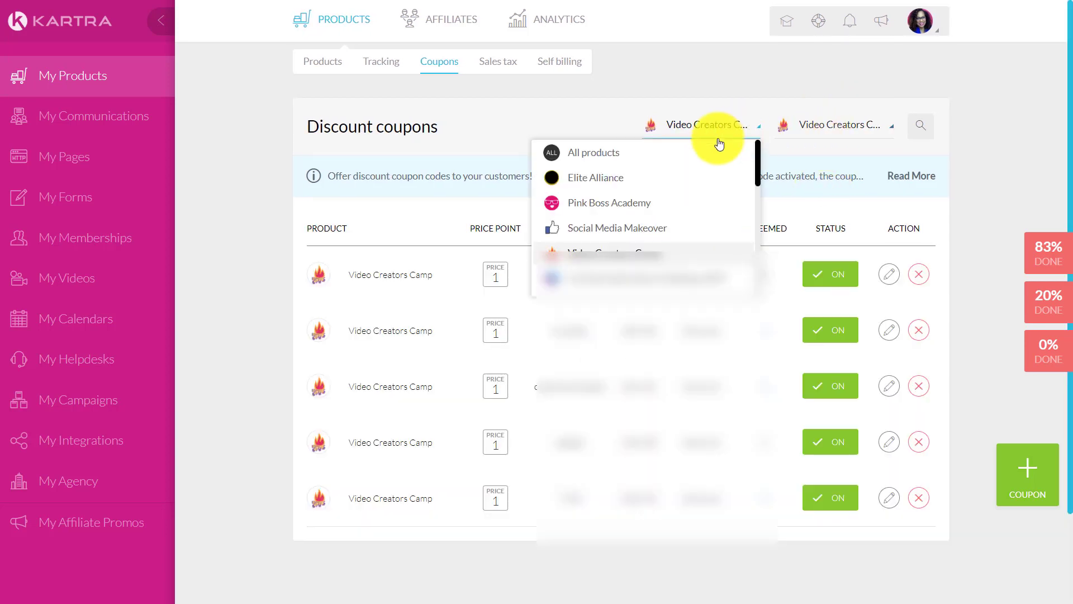
{"action": "left_click", "coordinate": [654, 151]}
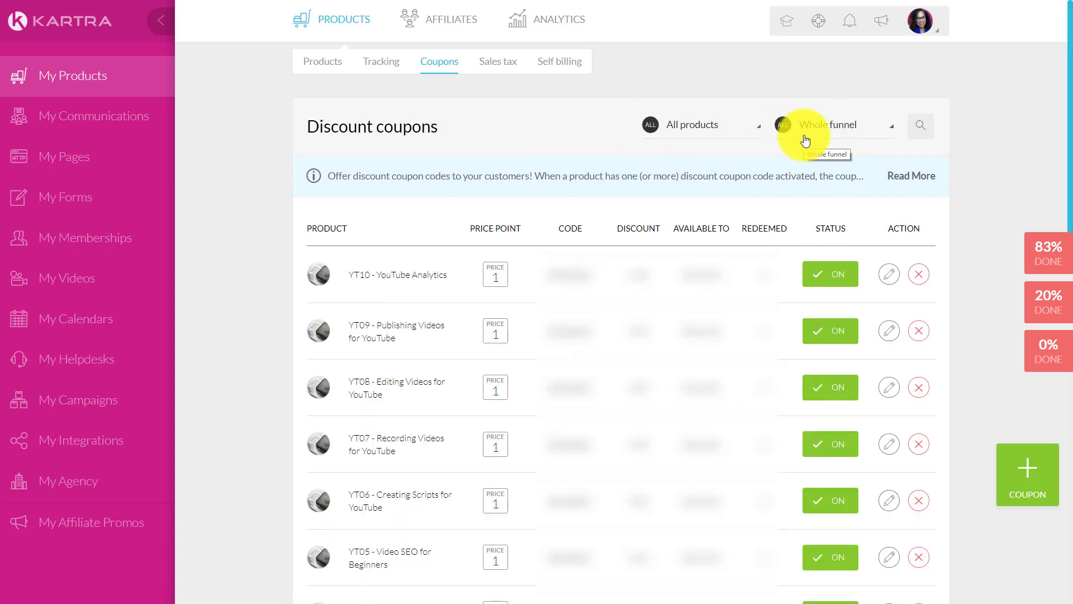
Step: Open the sales tax report and examine its worldwide breakdown by location
{"action": "left_click", "coordinate": [515, 64]}
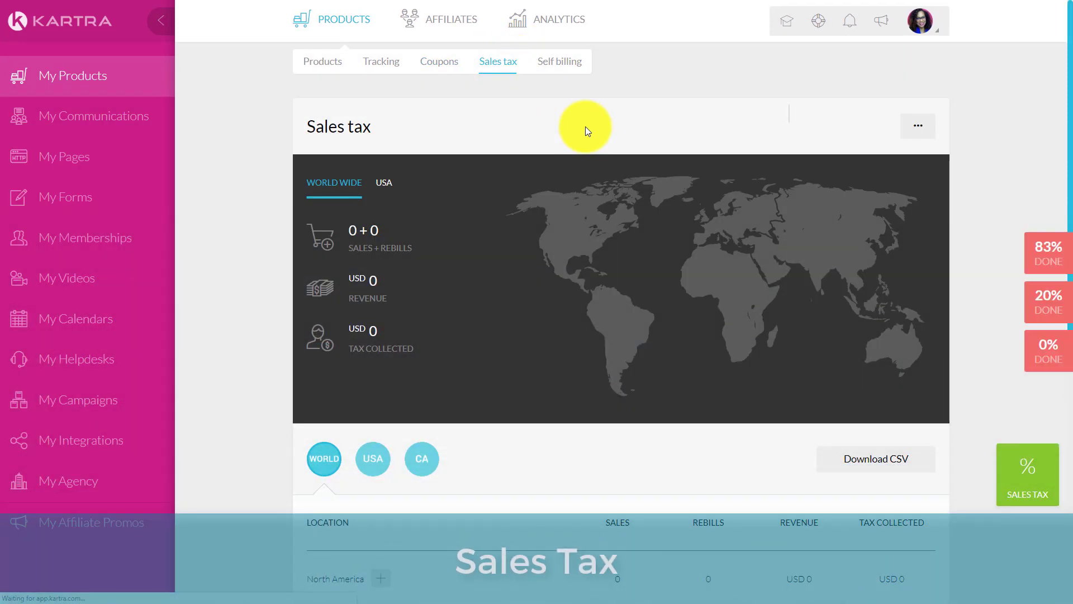
{"action": "scroll", "coordinate": [575, 169], "scroll_direction": "down", "scroll_amount": 5}
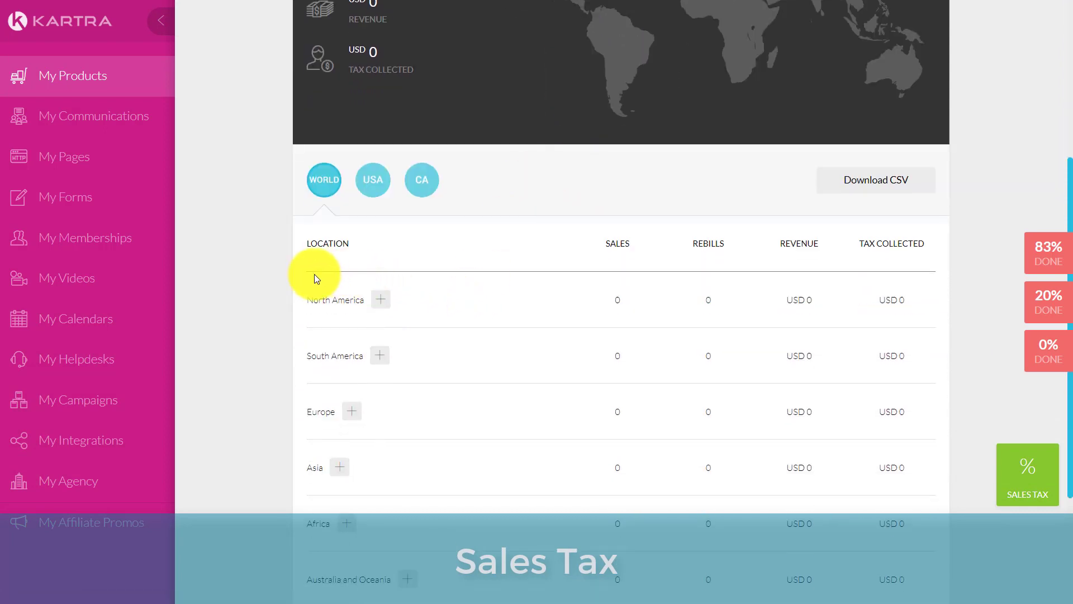
{"action": "scroll", "coordinate": [338, 348], "scroll_direction": "down", "scroll_amount": 4}
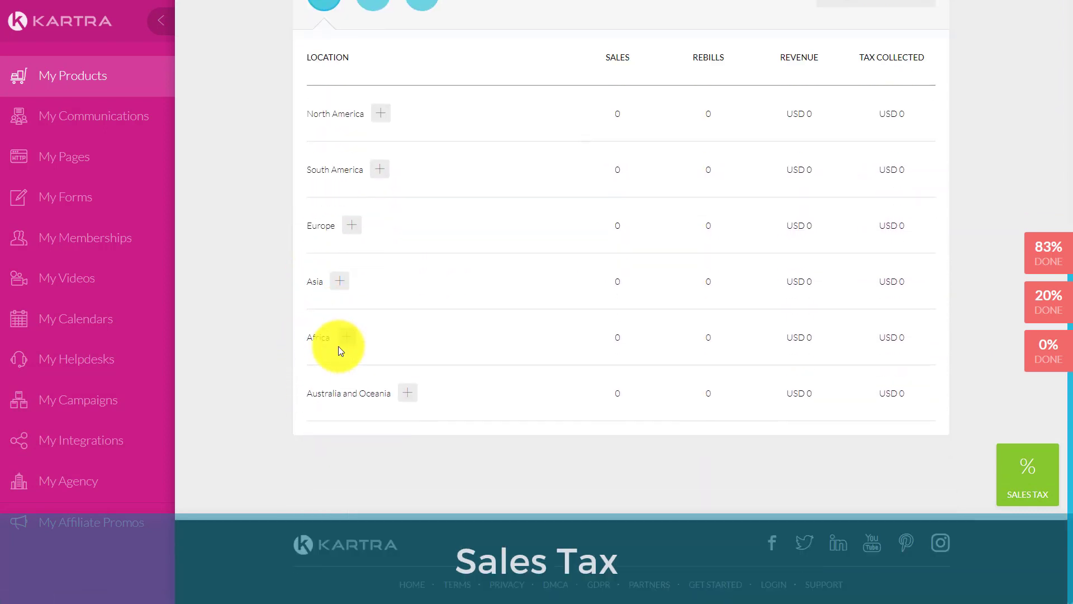
{"action": "scroll", "coordinate": [338, 349], "scroll_direction": "up", "scroll_amount": 7}
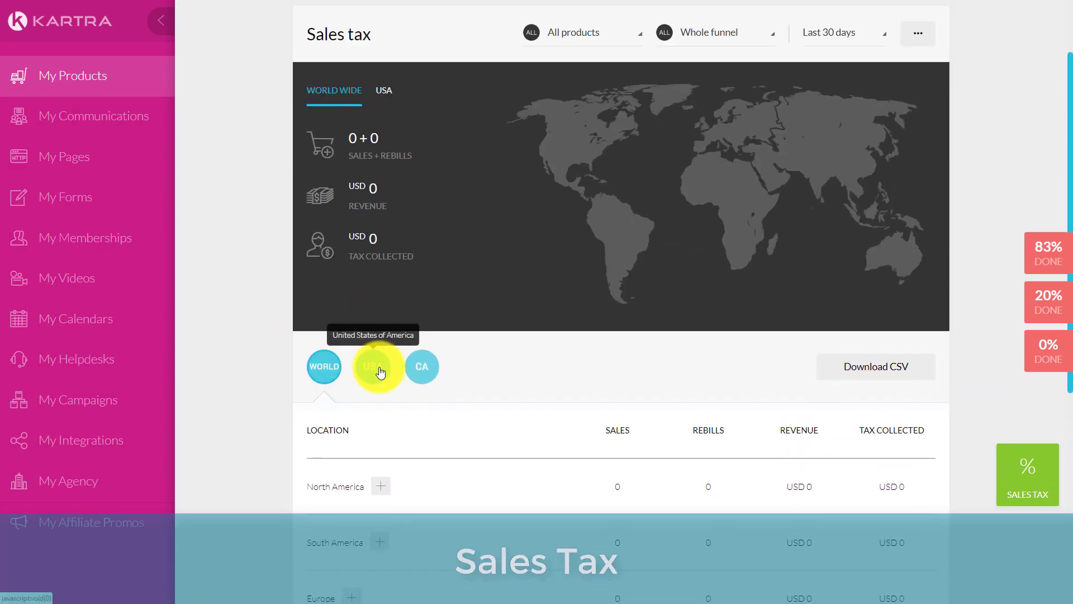
Step: Switch the sales tax breakdown to the USA and examine the figures by state
{"action": "left_click", "coordinate": [384, 349]}
{"action": "scroll", "coordinate": [392, 341], "scroll_direction": "down", "scroll_amount": 3}
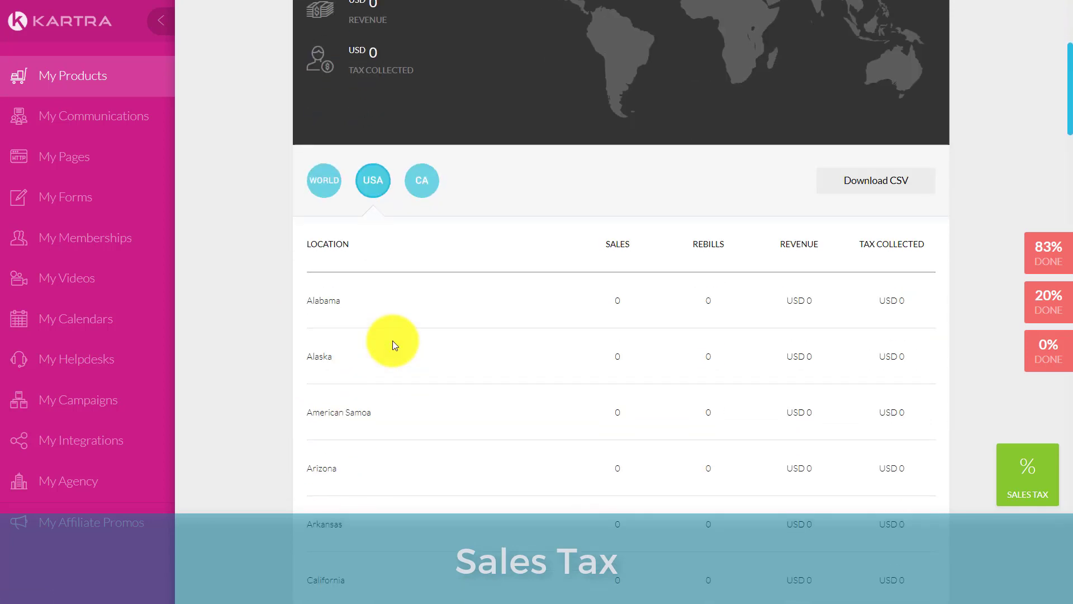
{"action": "scroll", "coordinate": [393, 340], "scroll_direction": "down", "scroll_amount": 5}
{"action": "scroll", "coordinate": [392, 340], "scroll_direction": "down", "scroll_amount": 12}
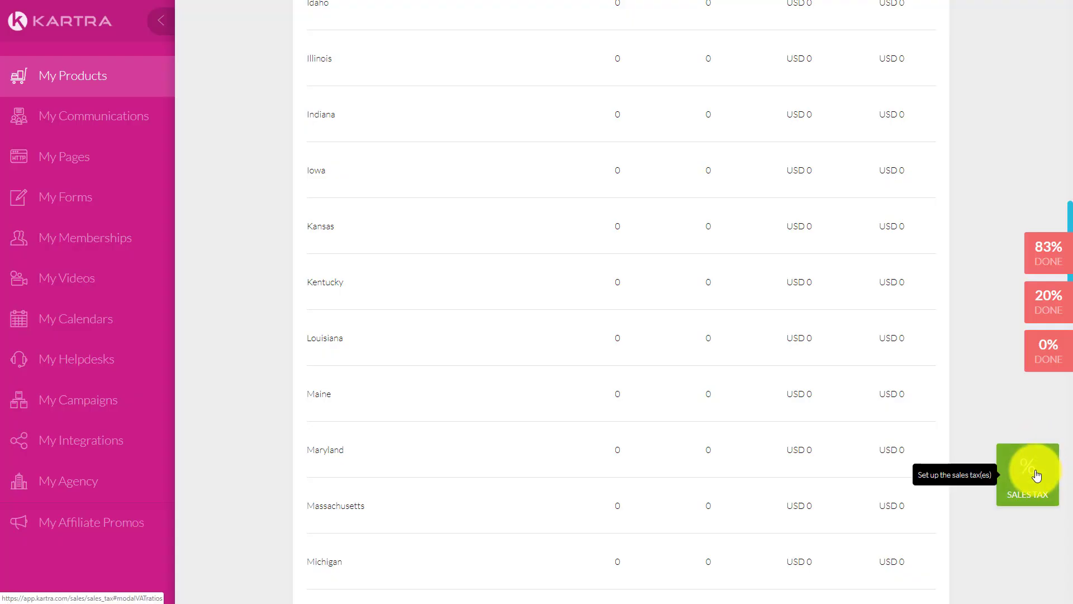
Step: Open the sales tax setup, review the North American rate fields for Canada and the United States, and cancel without saving
{"action": "left_click", "coordinate": [1035, 474]}
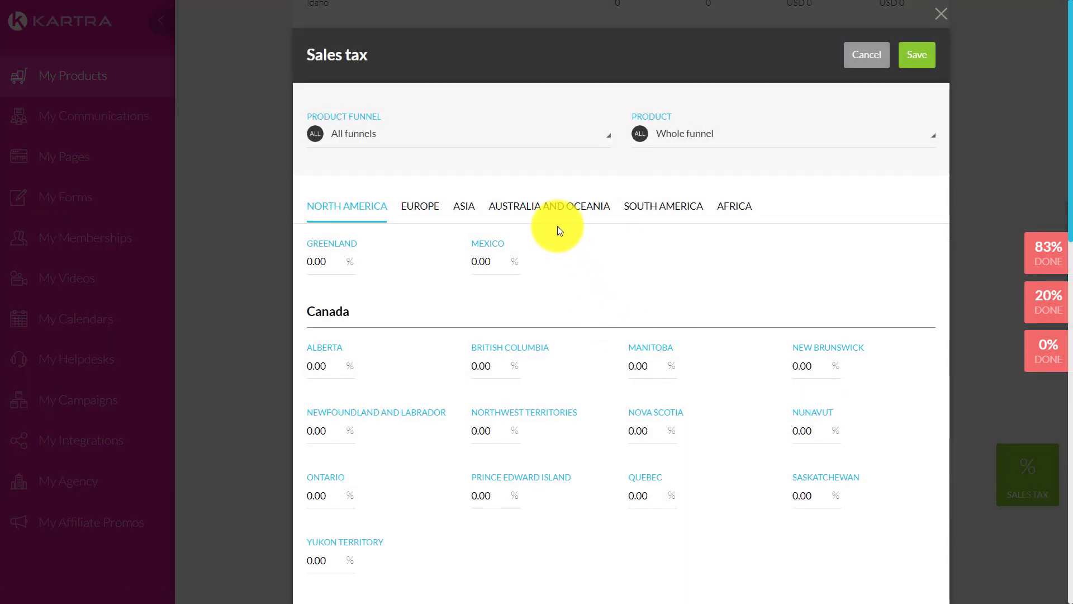
{"action": "scroll", "coordinate": [559, 230], "scroll_direction": "down", "scroll_amount": 10}
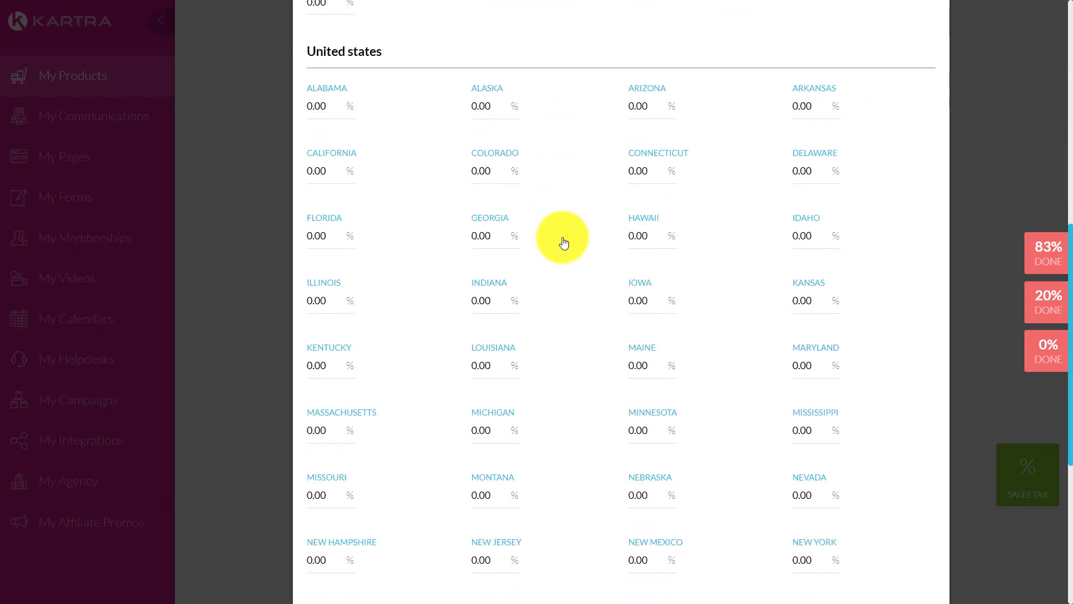
{"action": "scroll", "coordinate": [564, 242], "scroll_direction": "down", "scroll_amount": 6}
{"action": "scroll", "coordinate": [564, 240], "scroll_direction": "up", "scroll_amount": 16}
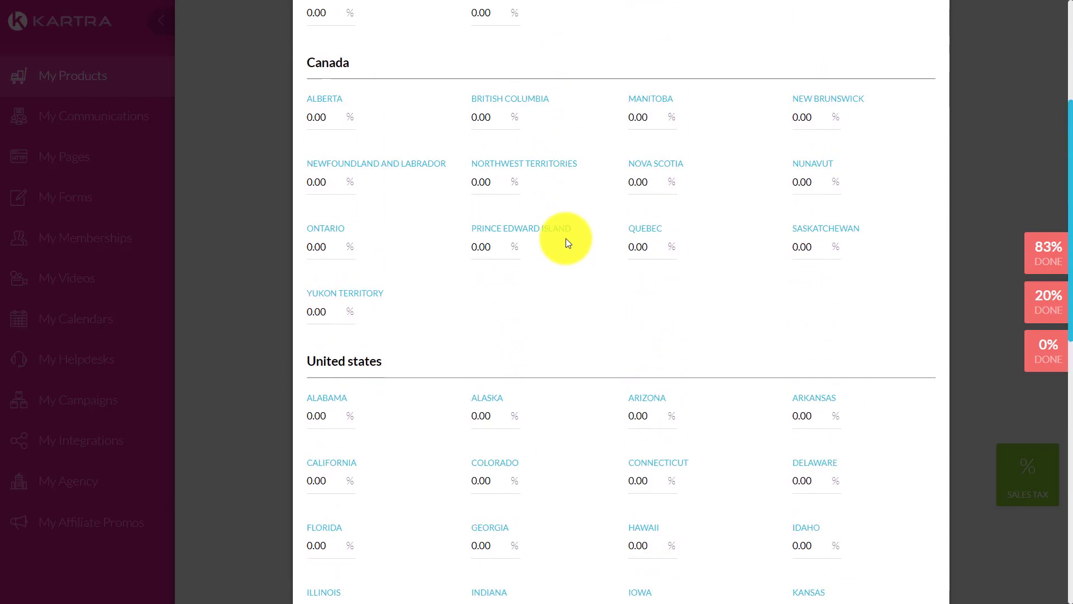
{"action": "left_click", "coordinate": [866, 55]}
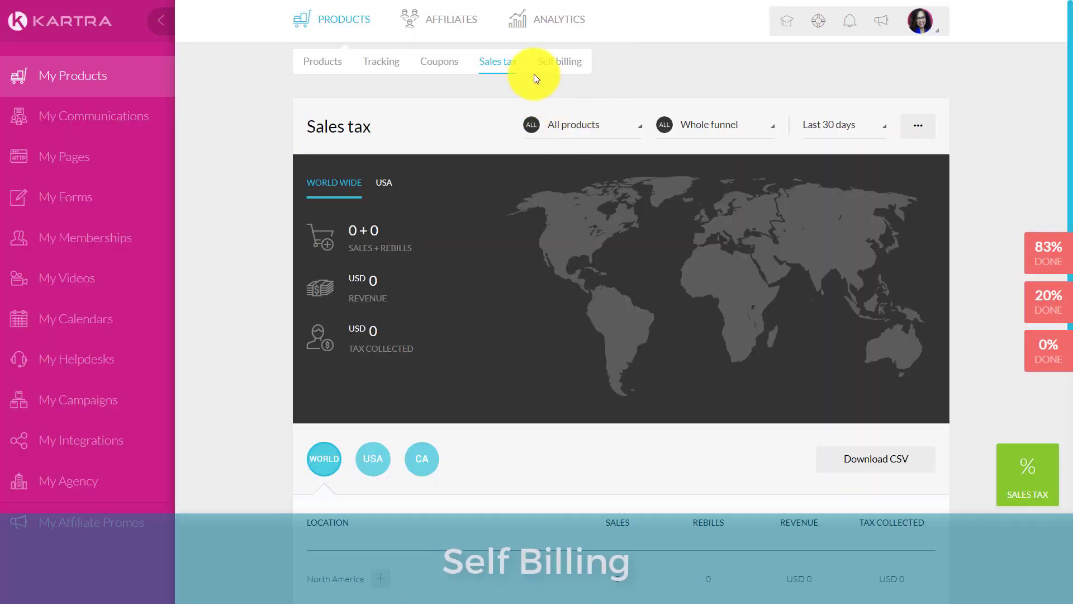
{"action": "left_click", "coordinate": [556, 62]}
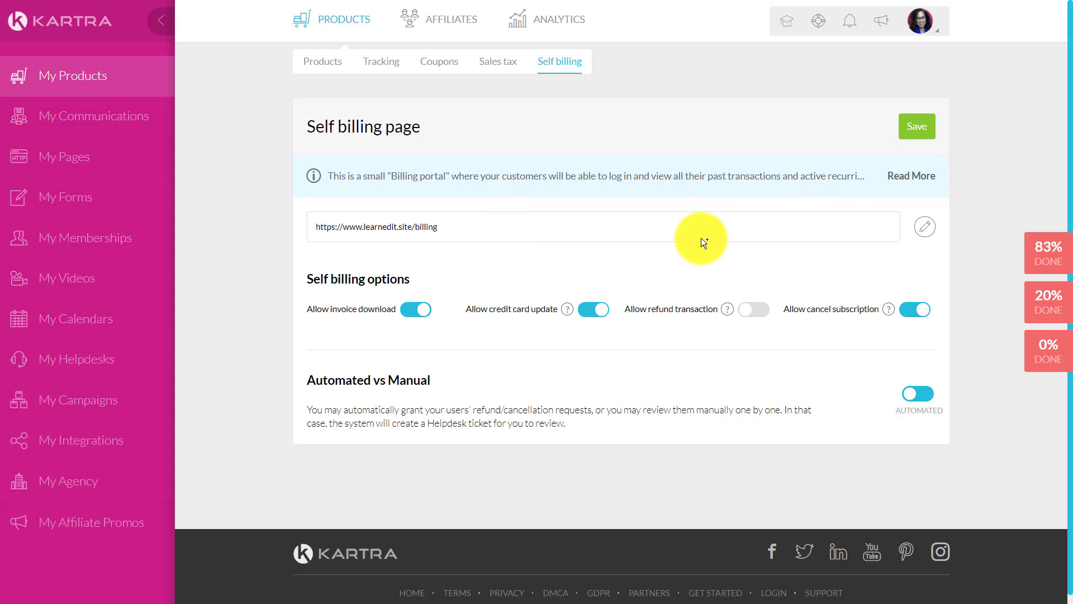
{"action": "mouse_move", "coordinate": [727, 311]}
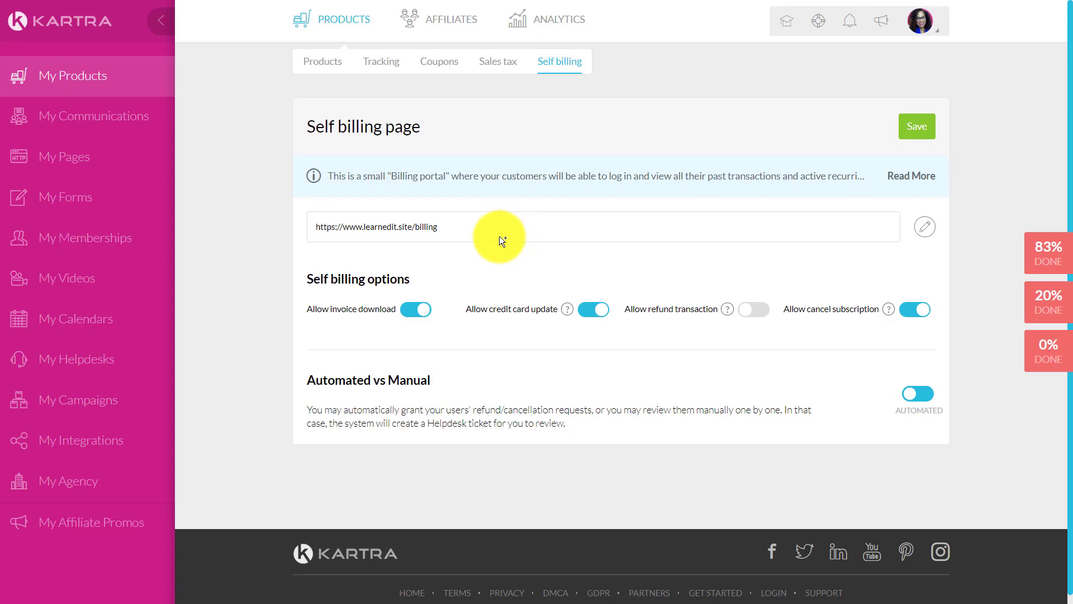
{"action": "left_click", "coordinate": [924, 226]}
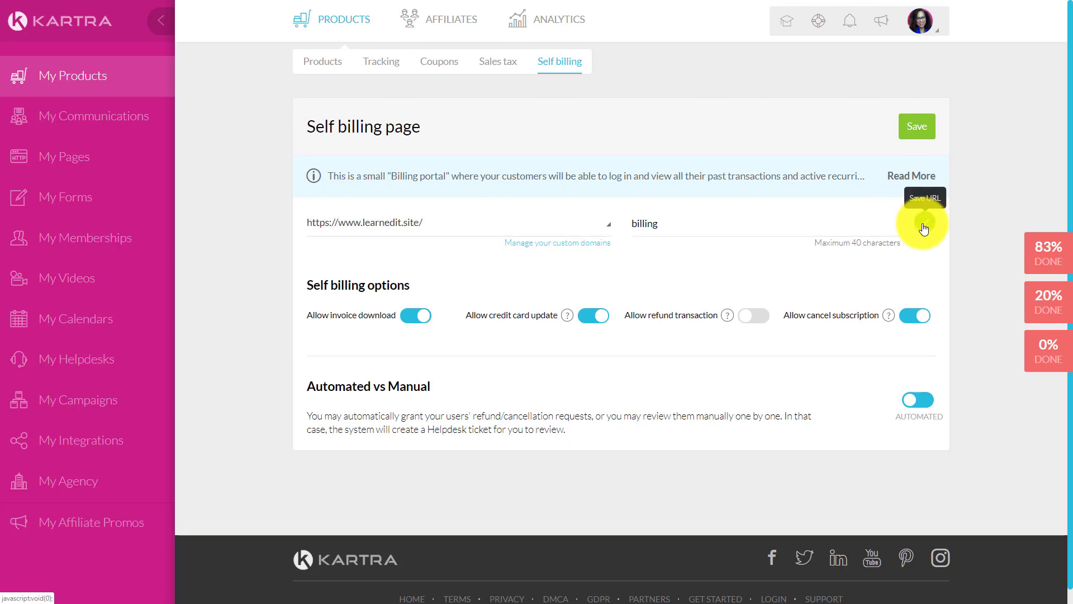
{"action": "left_click", "coordinate": [608, 226]}
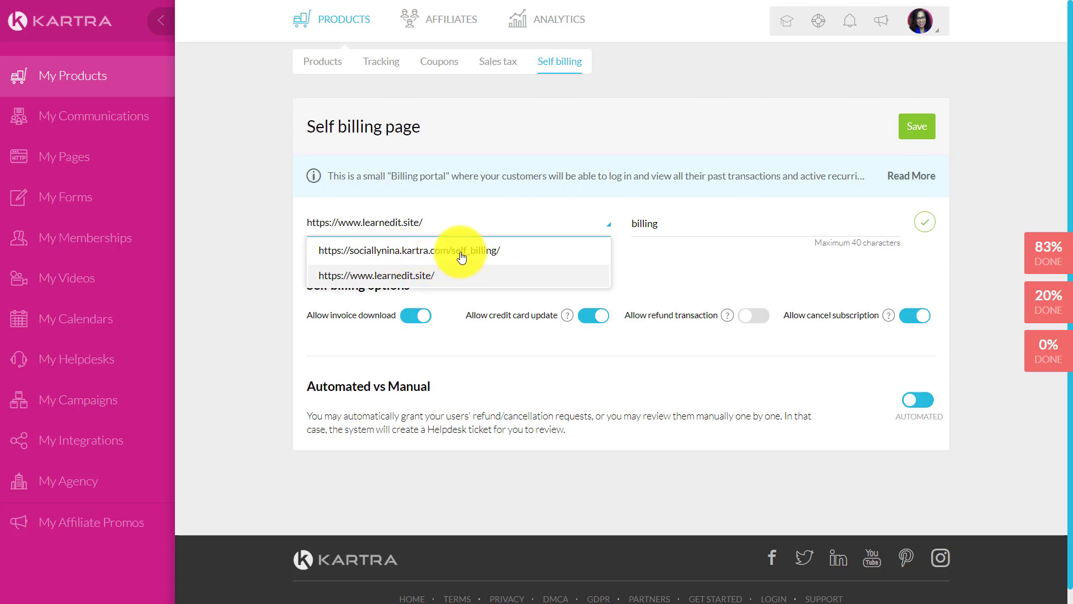
{"action": "left_click", "coordinate": [373, 282]}
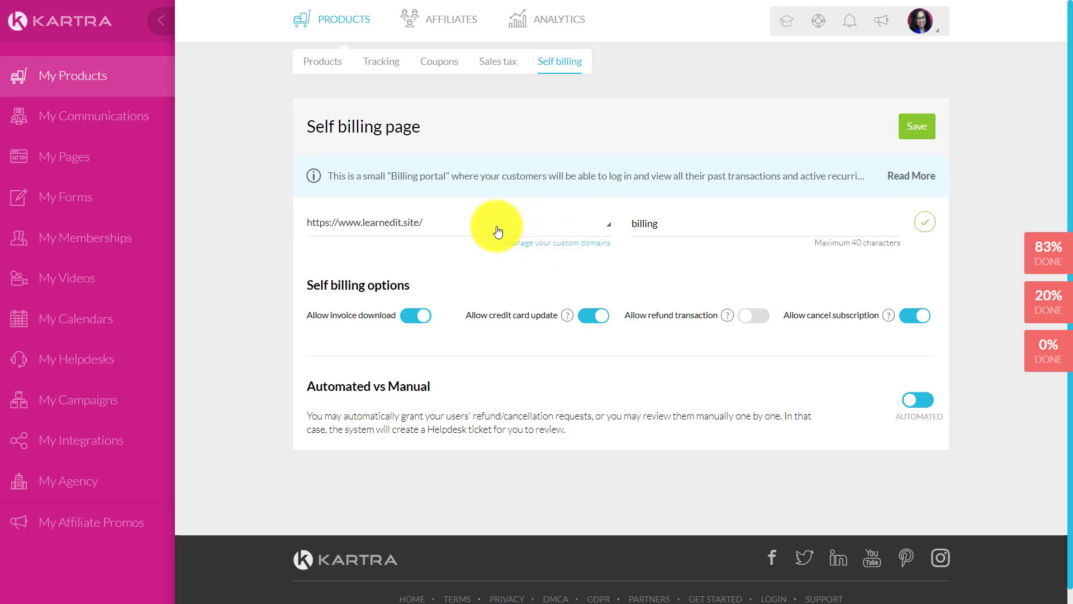
{"action": "left_click", "coordinate": [498, 231]}
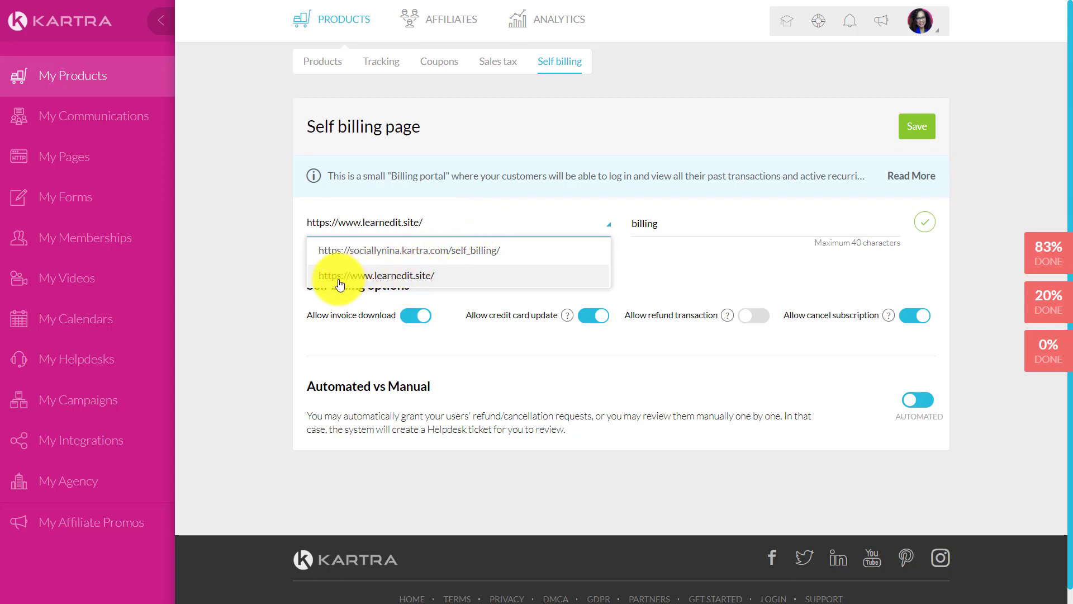
{"action": "left_click", "coordinate": [730, 253]}
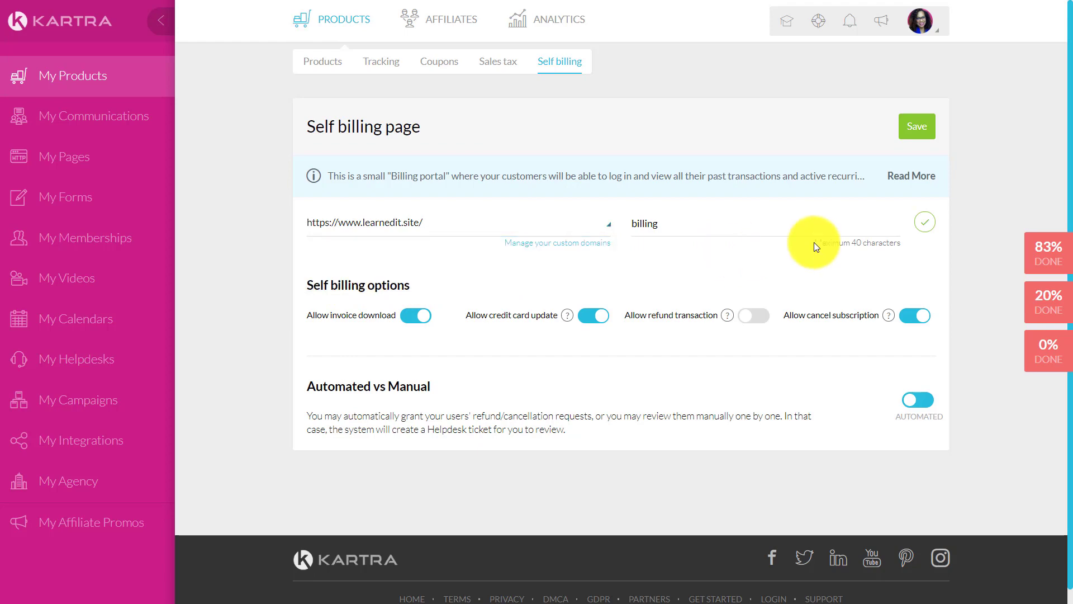
{"action": "left_click", "coordinate": [935, 227]}
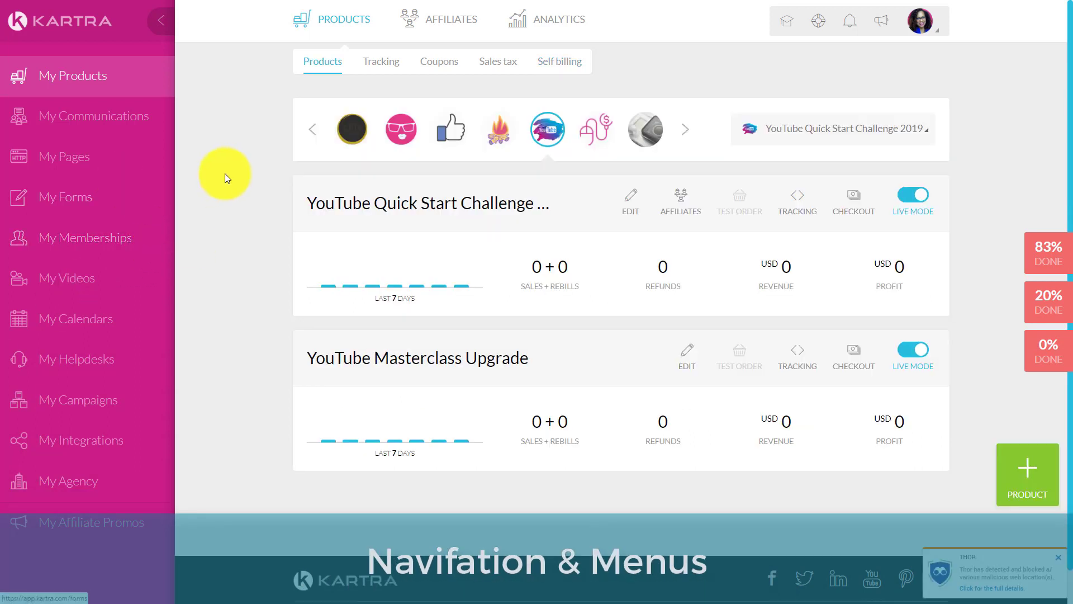
Step: Dismiss the Thor security notification covering the Products page
{"action": "left_click", "coordinate": [1059, 559]}
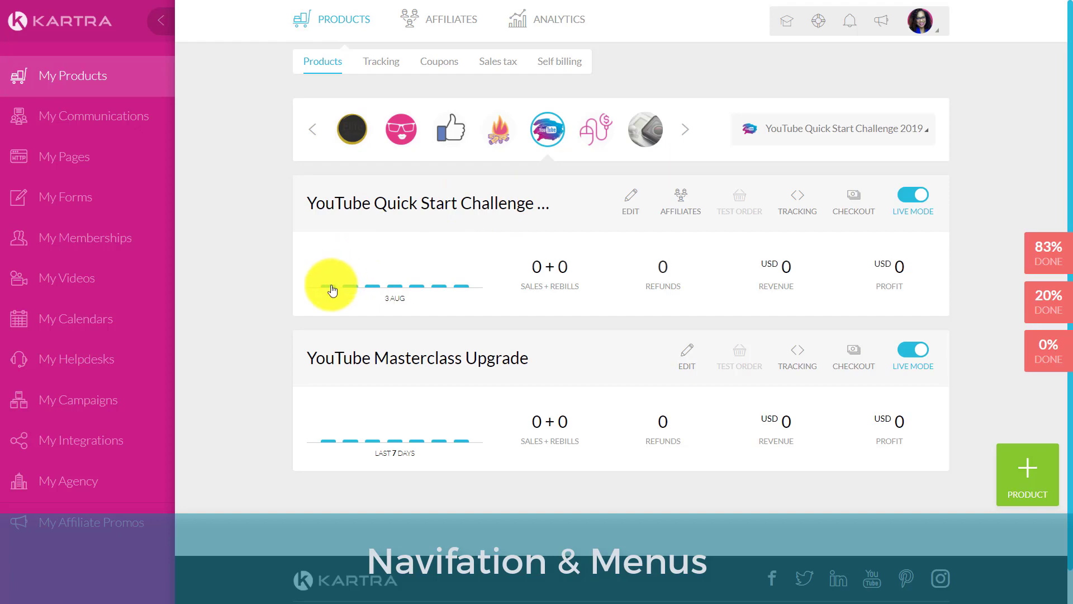
{"action": "mouse_move", "coordinate": [332, 290]}
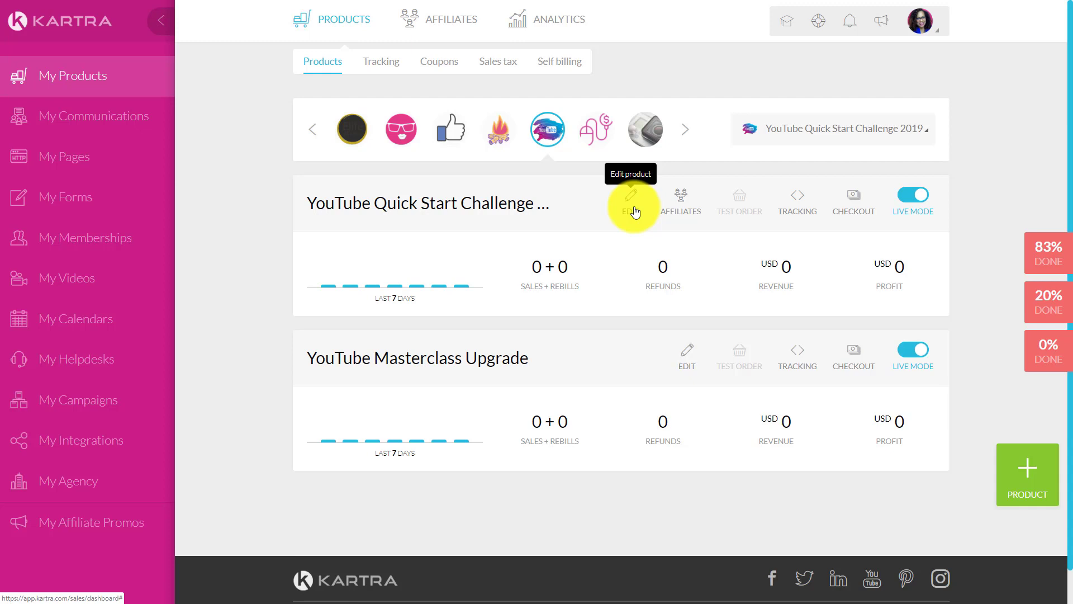
Step: Open the affiliate links for the YouTube Quick Start Challenge, review the domain choices for the affiliate page URL, and close without saving
{"action": "left_click", "coordinate": [675, 211]}
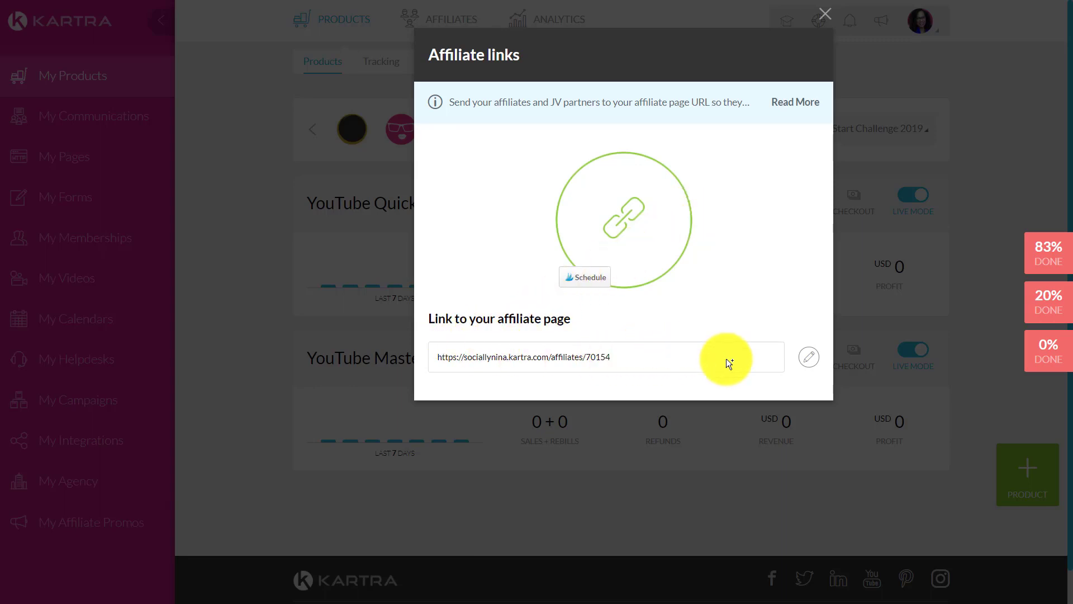
{"action": "left_click", "coordinate": [805, 363]}
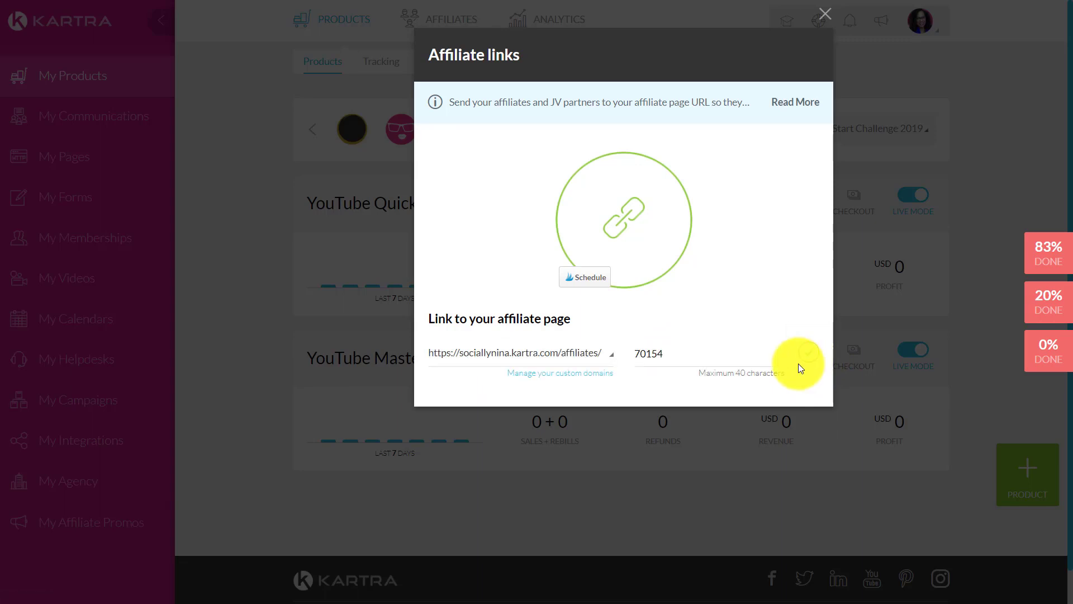
{"action": "left_click", "coordinate": [574, 362]}
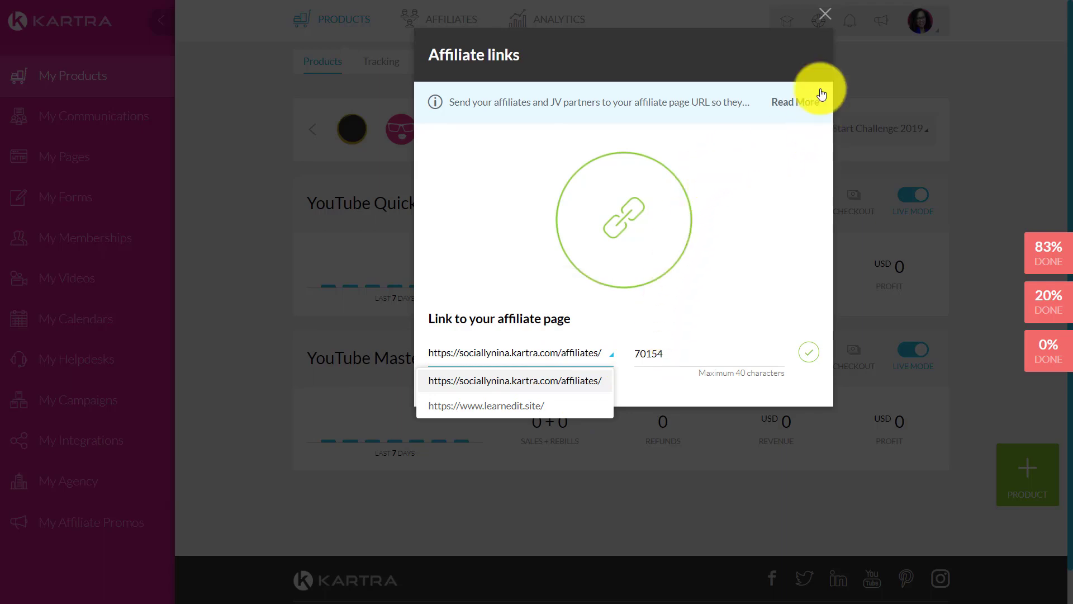
{"action": "left_click", "coordinate": [830, 23]}
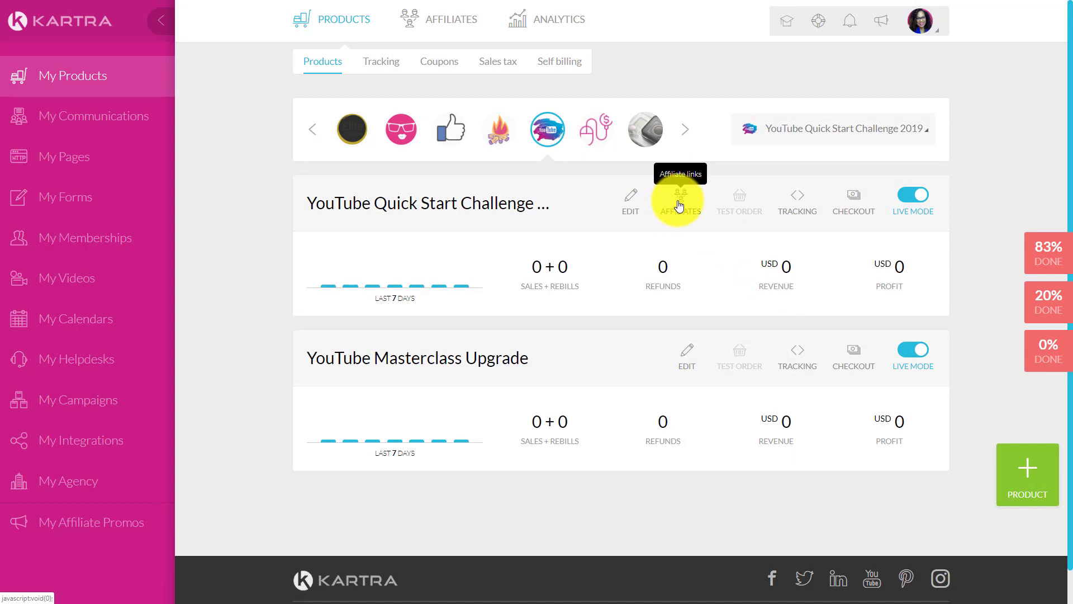
Step: Try test mode on the YouTube Quick Start Challenge product, reviewing its test order options before restoring live mode
{"action": "left_click", "coordinate": [911, 195]}
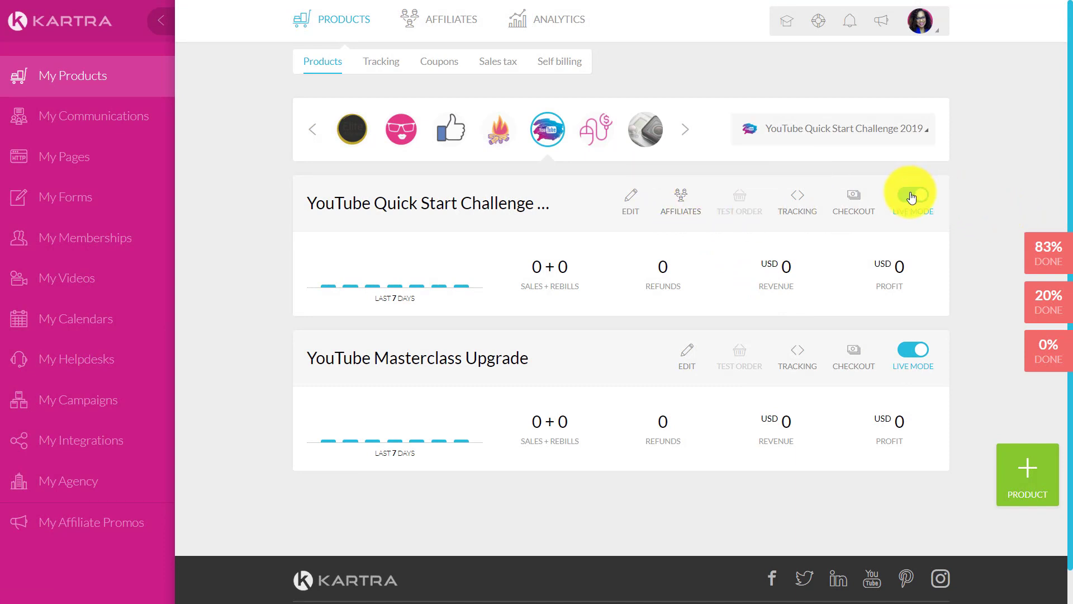
{"action": "left_click", "coordinate": [911, 197]}
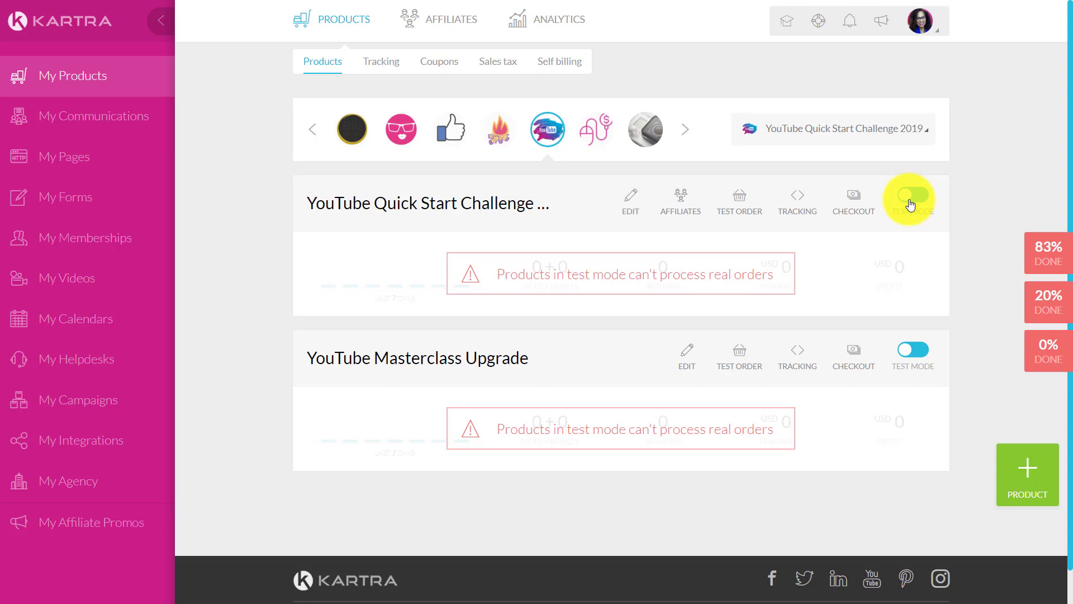
{"action": "left_click", "coordinate": [742, 209]}
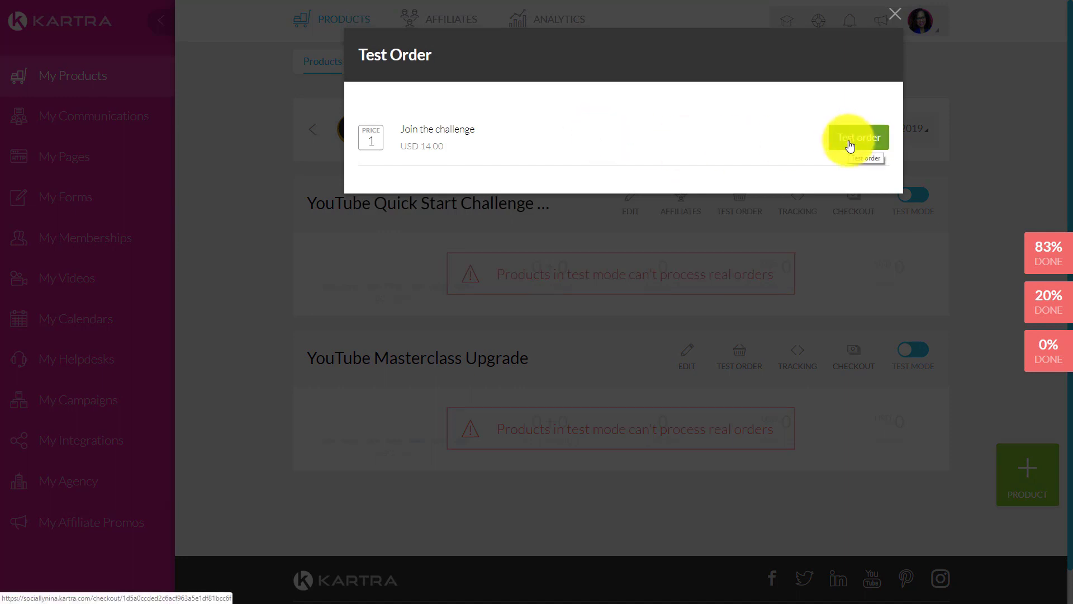
{"action": "left_click", "coordinate": [895, 14]}
{"action": "left_click", "coordinate": [919, 201]}
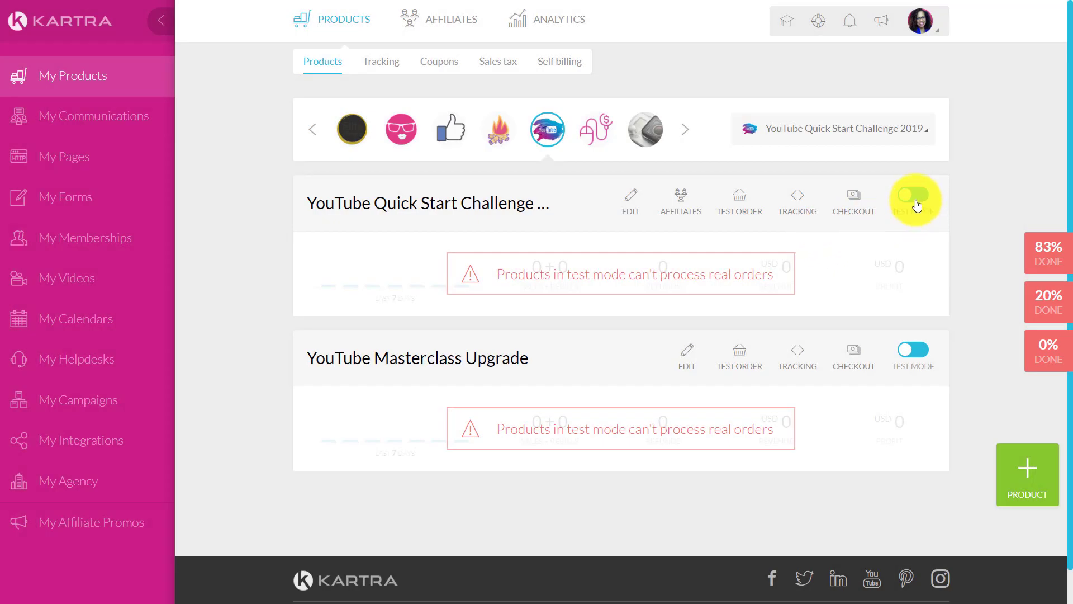
{"action": "left_click", "coordinate": [917, 202]}
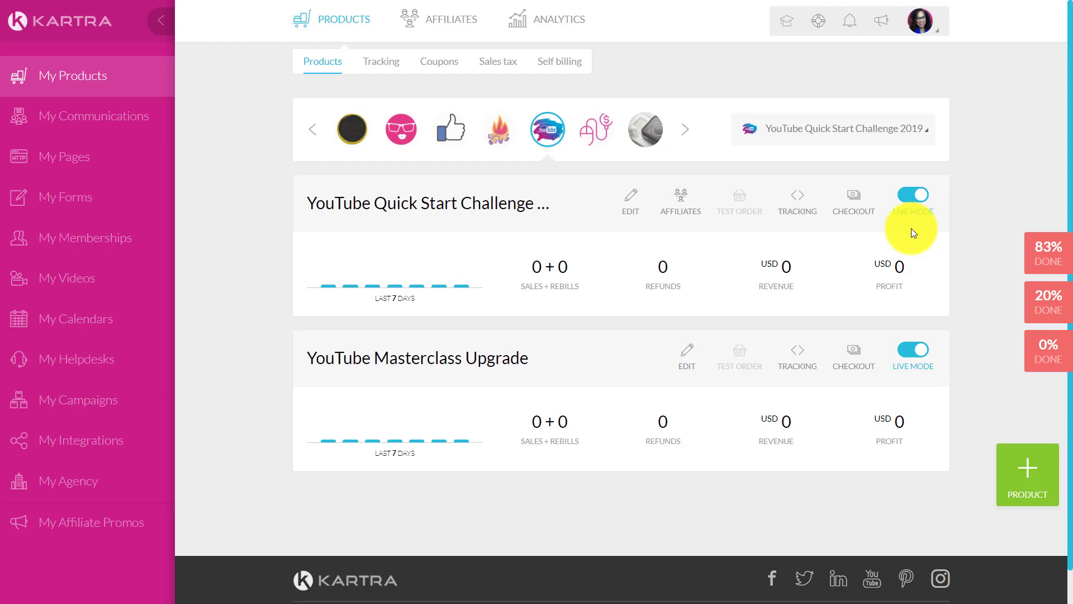
Step: View the YouTube Quick Start Challenge's product tracking code with its full explanation, and close it
{"action": "left_click", "coordinate": [799, 197]}
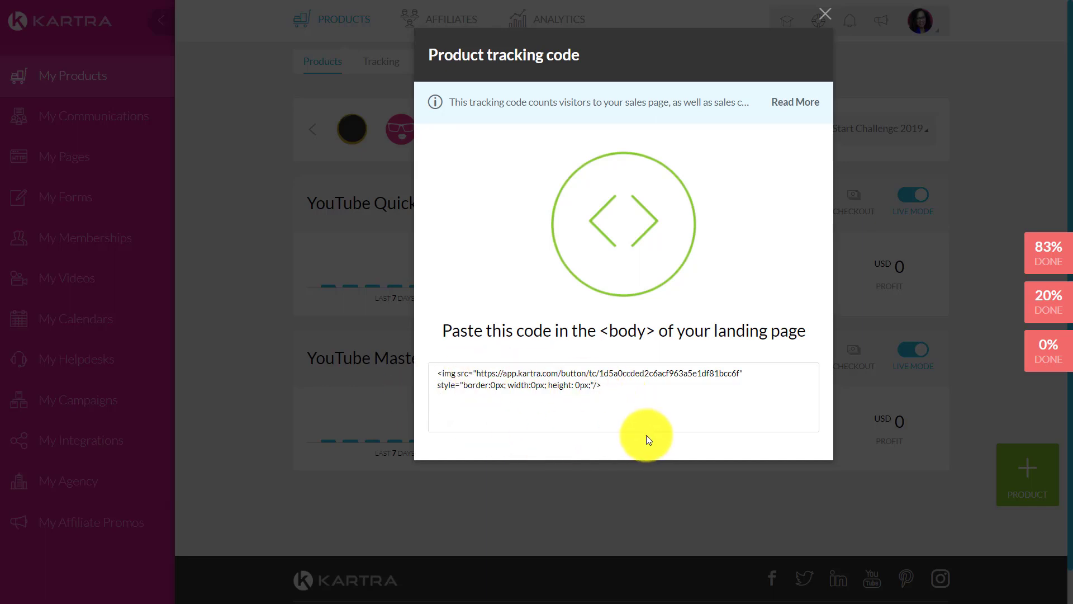
{"action": "left_click", "coordinate": [785, 104]}
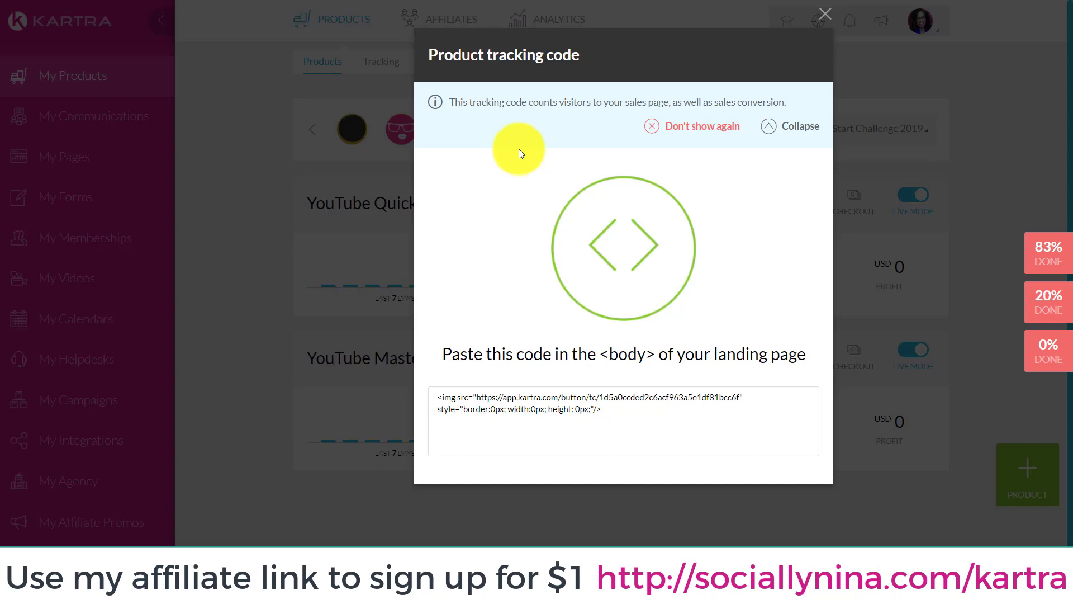
{"action": "left_click", "coordinate": [823, 15]}
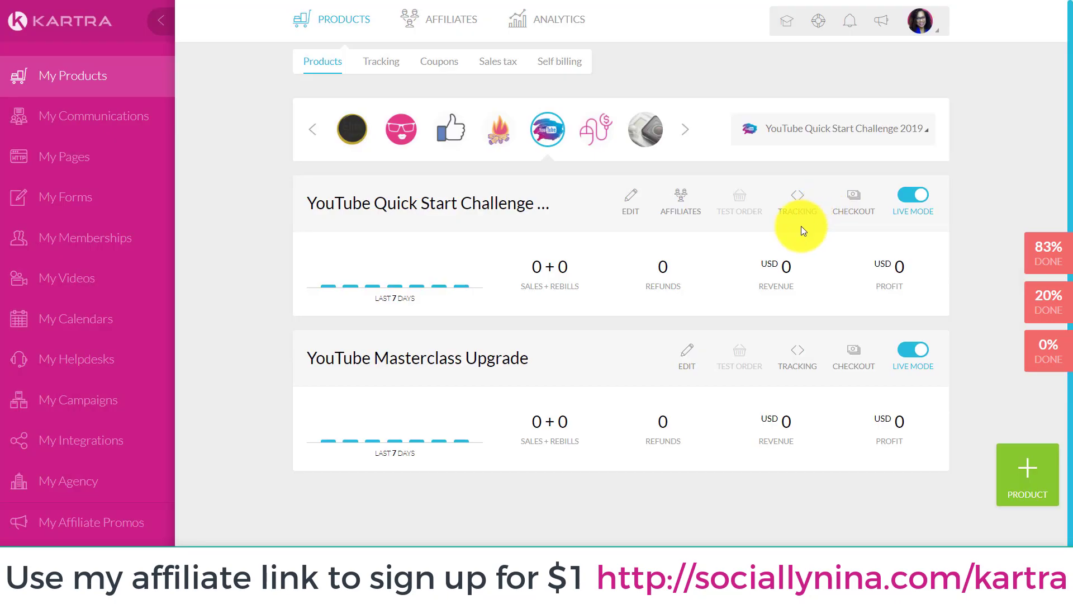
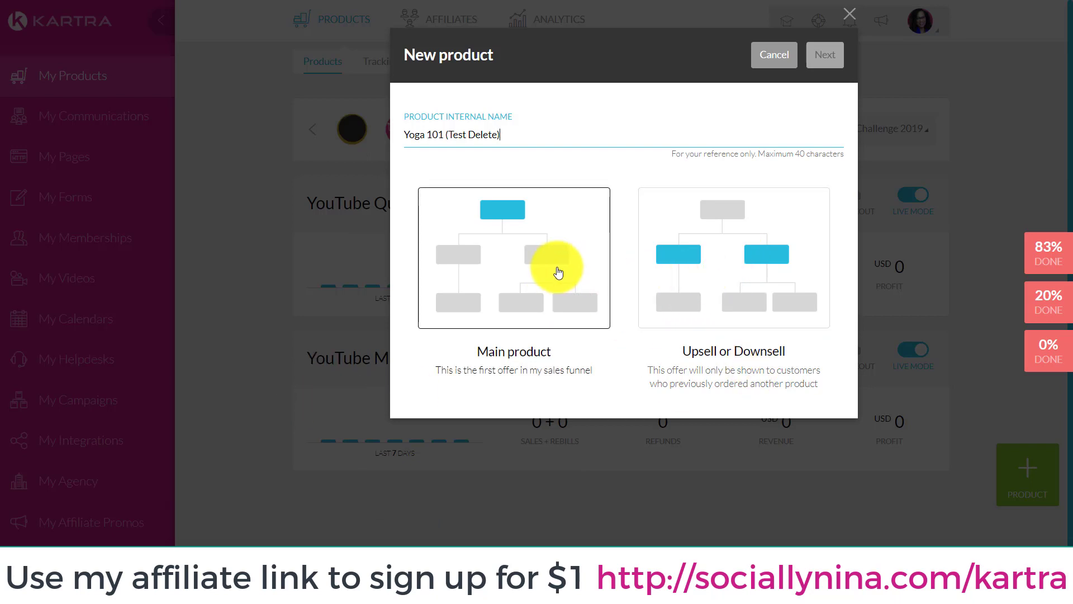
Step: Create the new product Yoga 101 (Test Delete) as a main product
{"action": "left_click", "coordinate": [460, 263]}
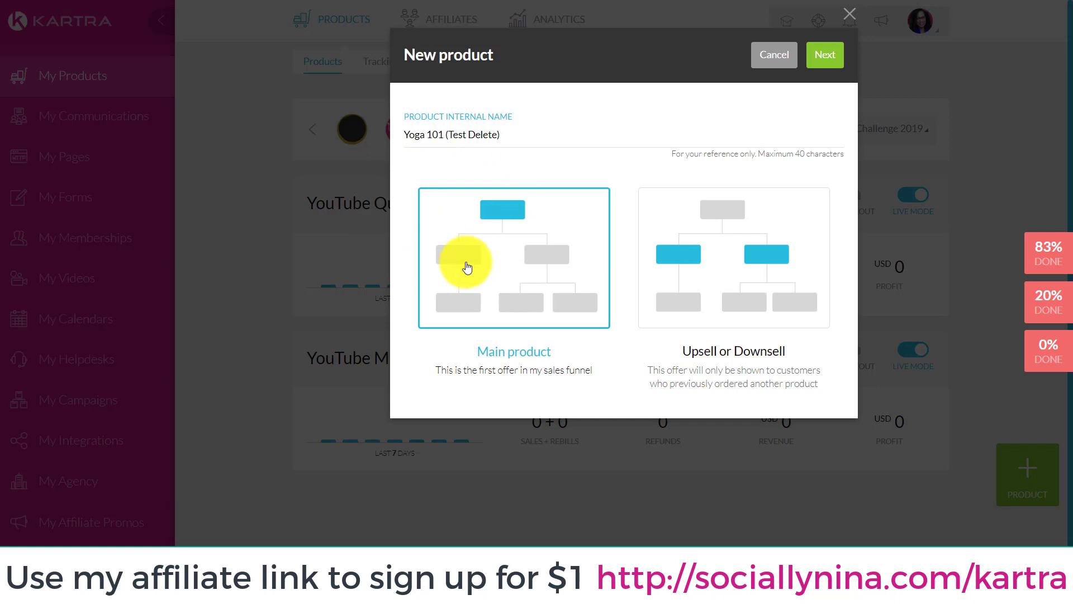
{"action": "left_click", "coordinate": [832, 68]}
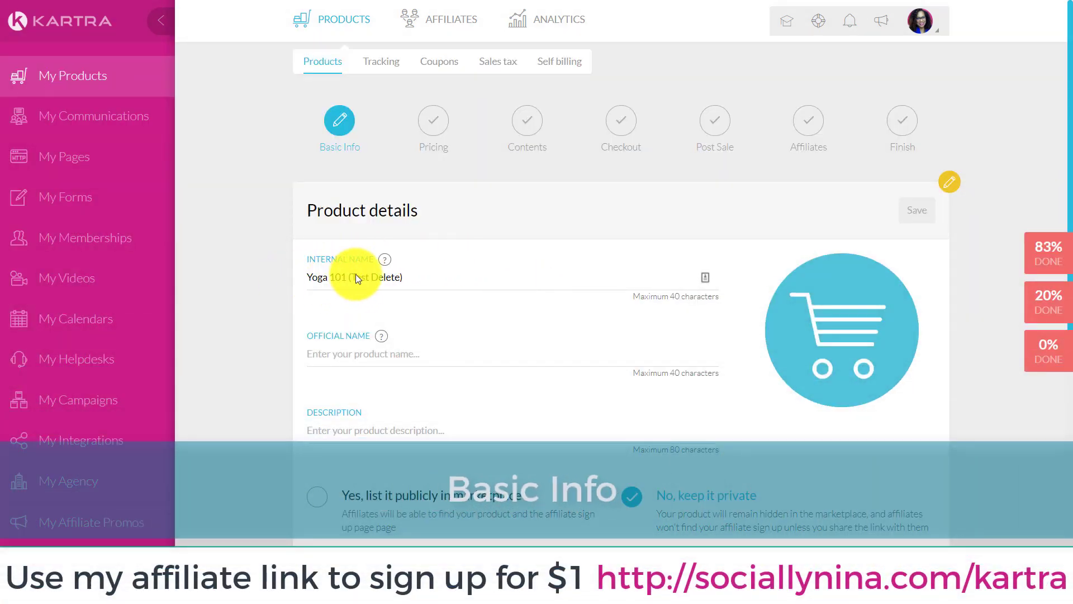
Step: Try a numeric prefix in front of the product's internal name and remove it again
{"action": "left_click", "coordinate": [413, 278]}
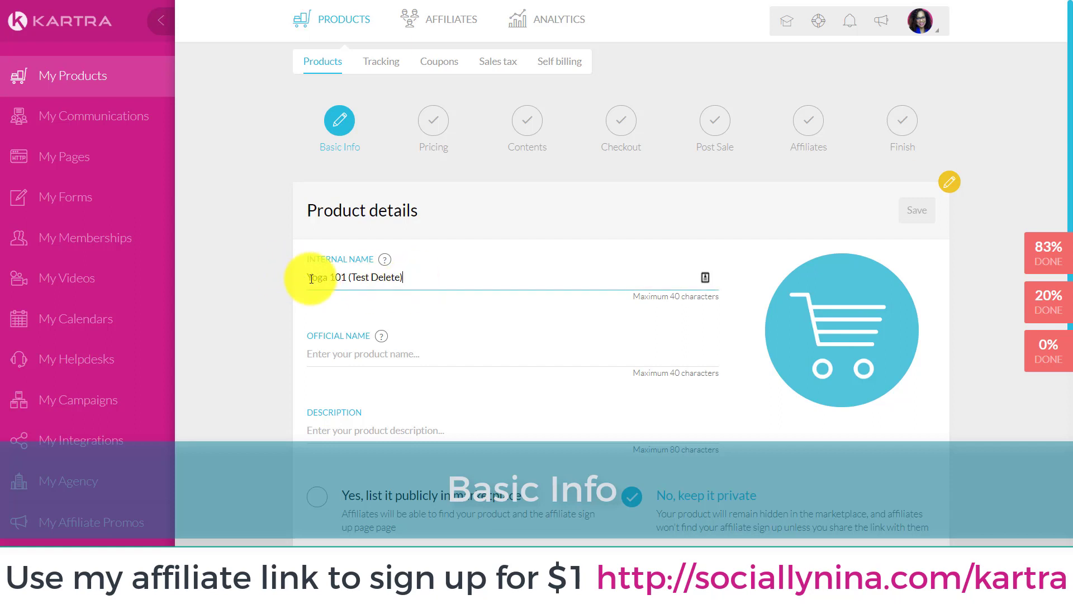
{"action": "type", "text": "0154"}
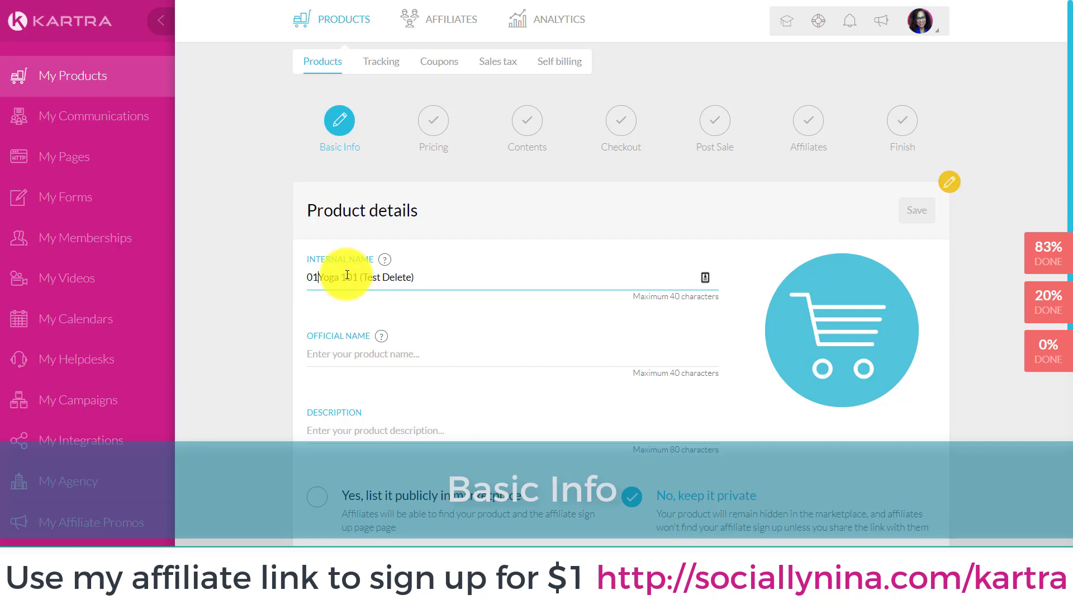
{"action": "key", "text": "BackSpace"}
{"action": "key", "text": "BackSpace"}
{"action": "key", "text": "BackSpace"}
{"action": "key", "text": "BackSpace"}
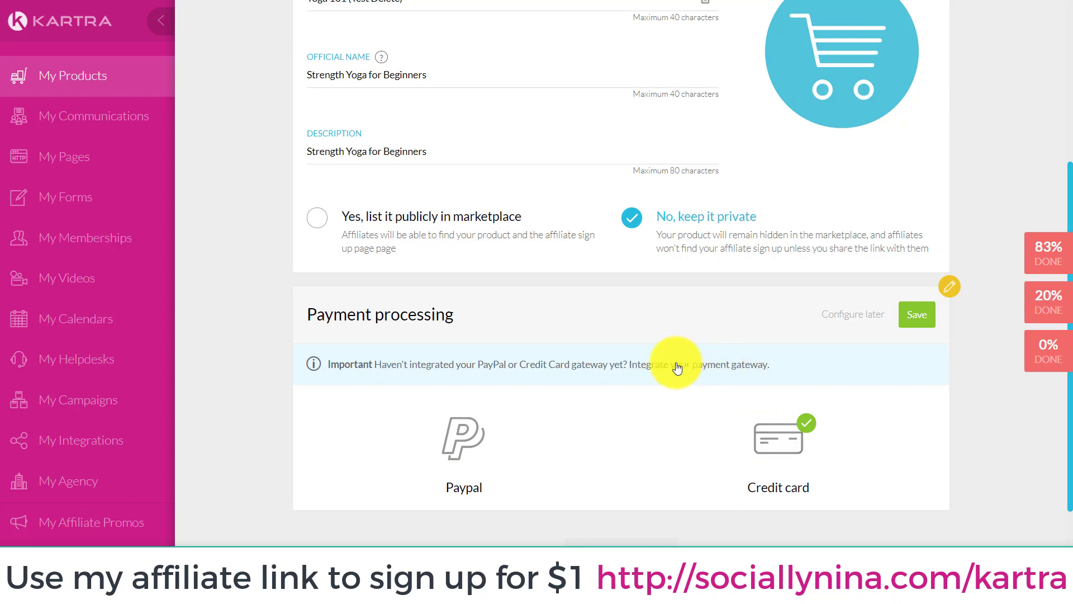
Step: Save credit card payment processing and the Strength Yoga for Beginners product details, and continue to the Pricing stage
{"action": "left_click", "coordinate": [918, 319]}
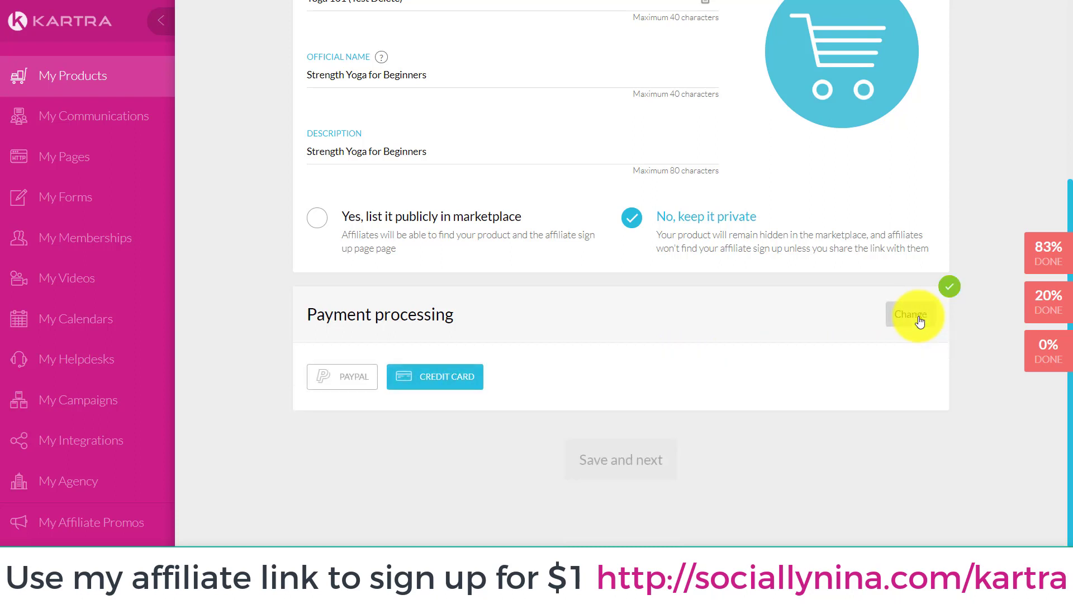
{"action": "scroll", "coordinate": [728, 371], "scroll_direction": "up", "scroll_amount": 2}
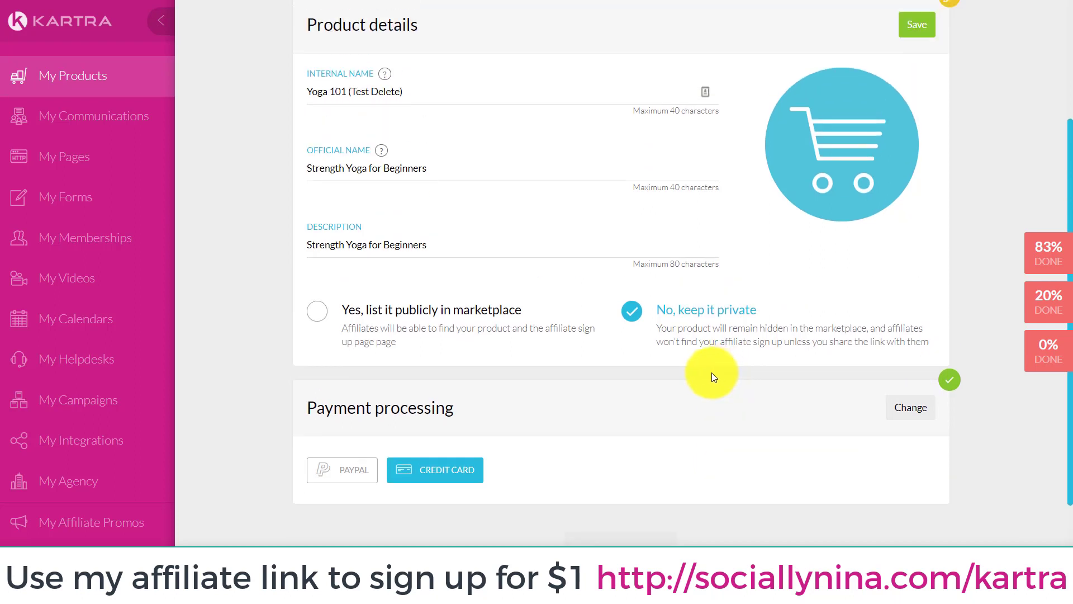
{"action": "scroll", "coordinate": [712, 384], "scroll_direction": "up", "scroll_amount": 2}
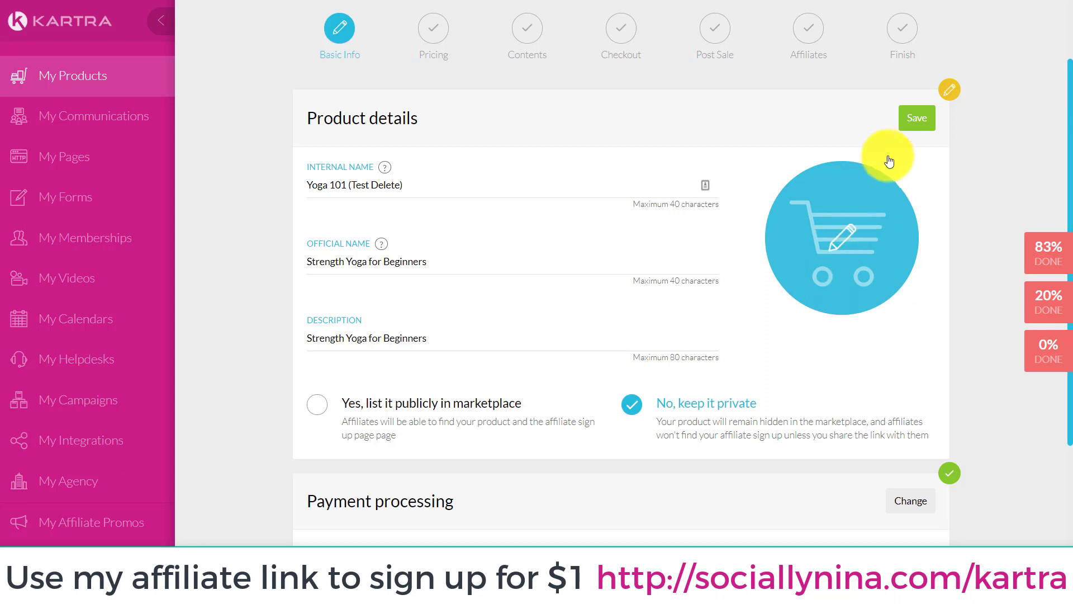
{"action": "left_click", "coordinate": [919, 128]}
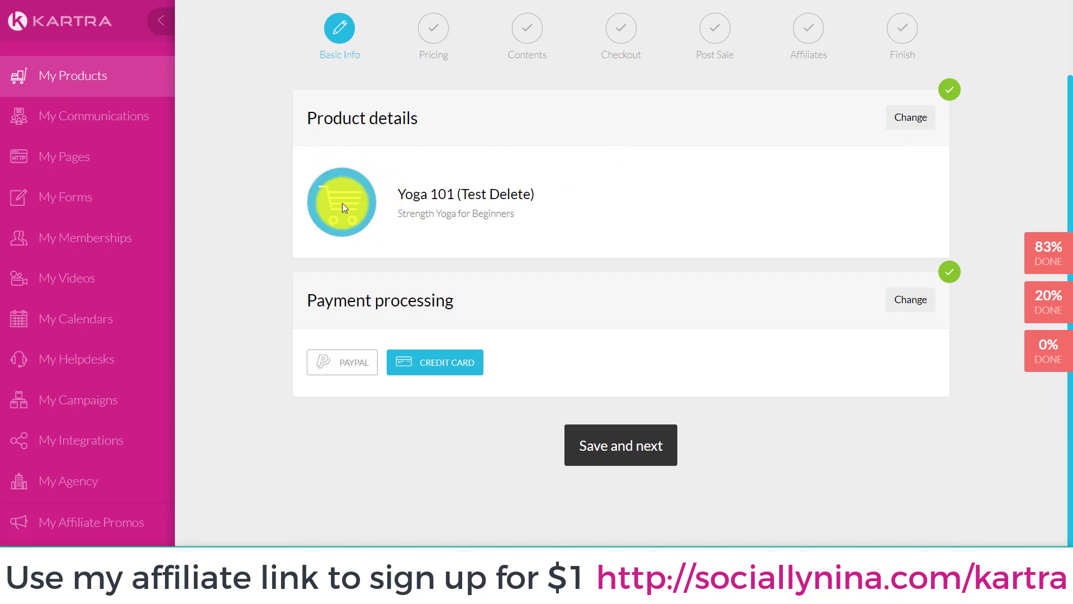
{"action": "left_click", "coordinate": [634, 426]}
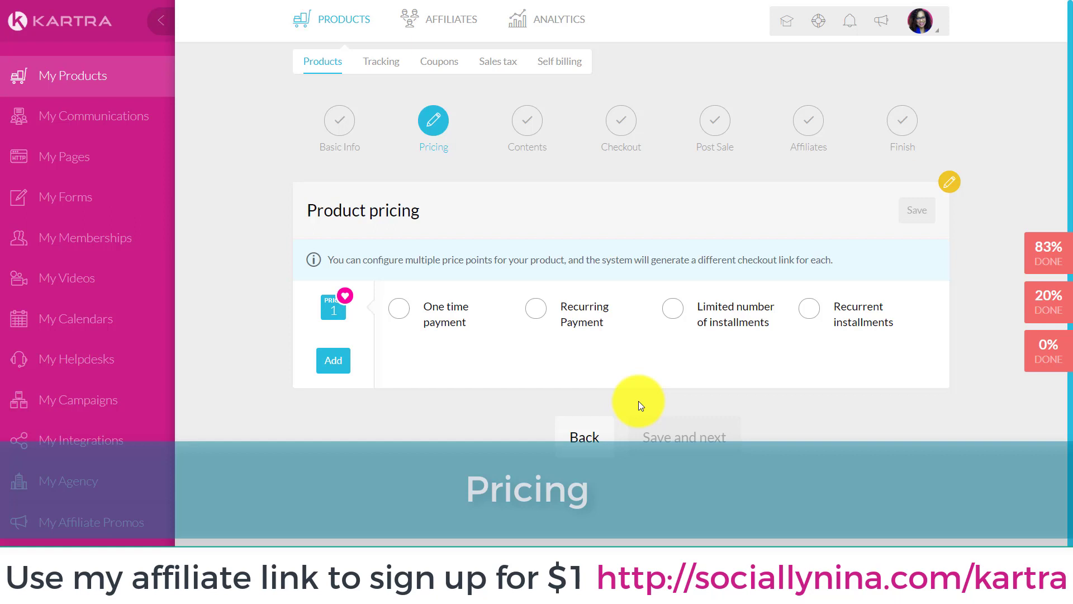
Step: Set up the first price as a one time payment described as Paid in Full at USD 1000
{"action": "left_click", "coordinate": [402, 311]}
{"action": "left_click", "coordinate": [427, 388]}
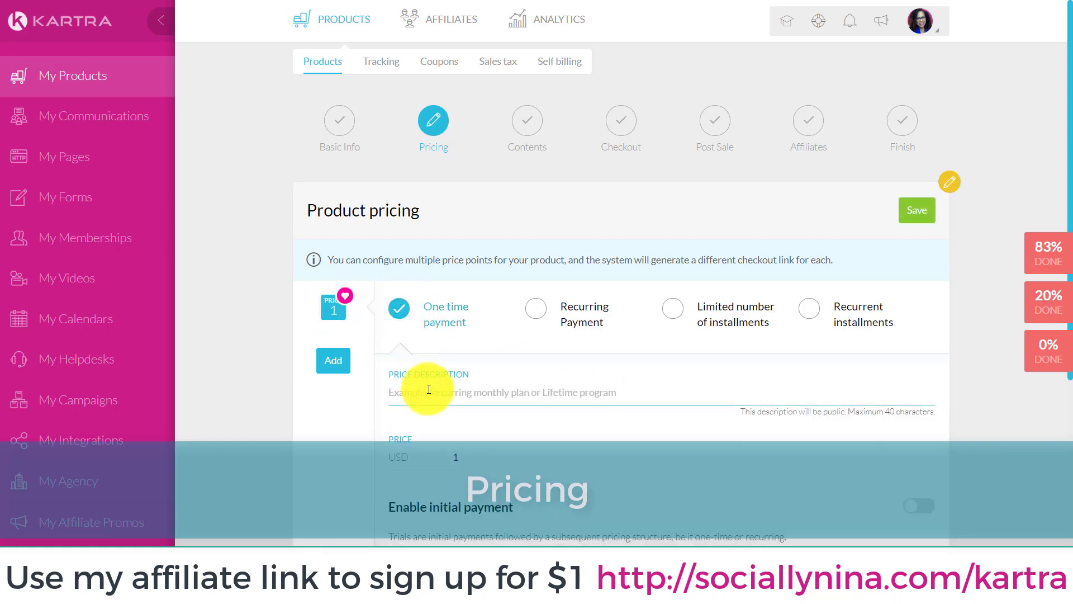
{"action": "type", "text": "Paid in Full"}
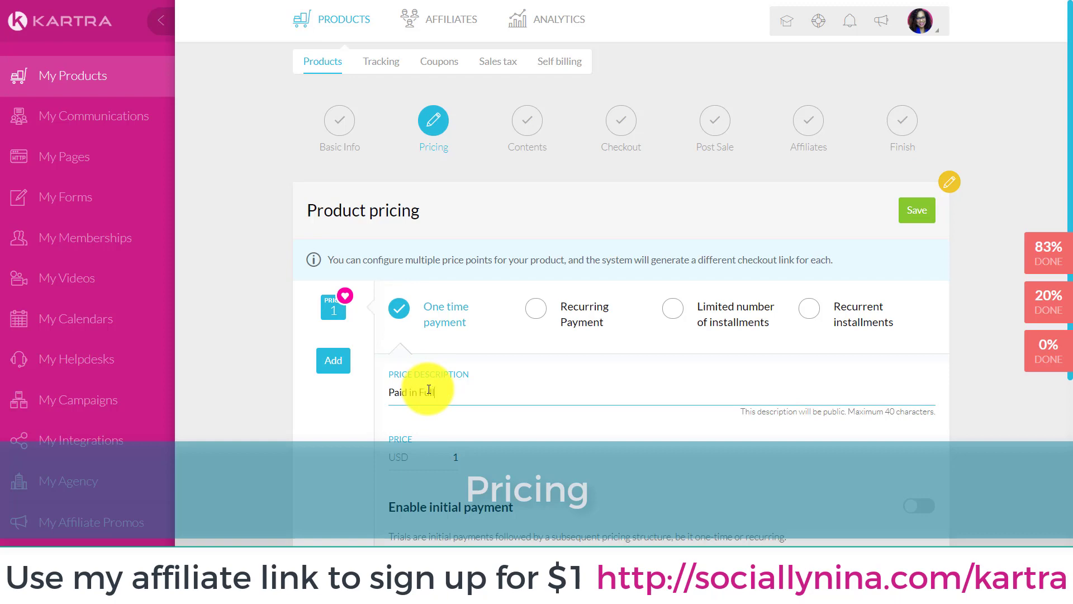
{"action": "left_click_drag", "start_coordinate": [450, 464], "coordinate": [459, 461]}
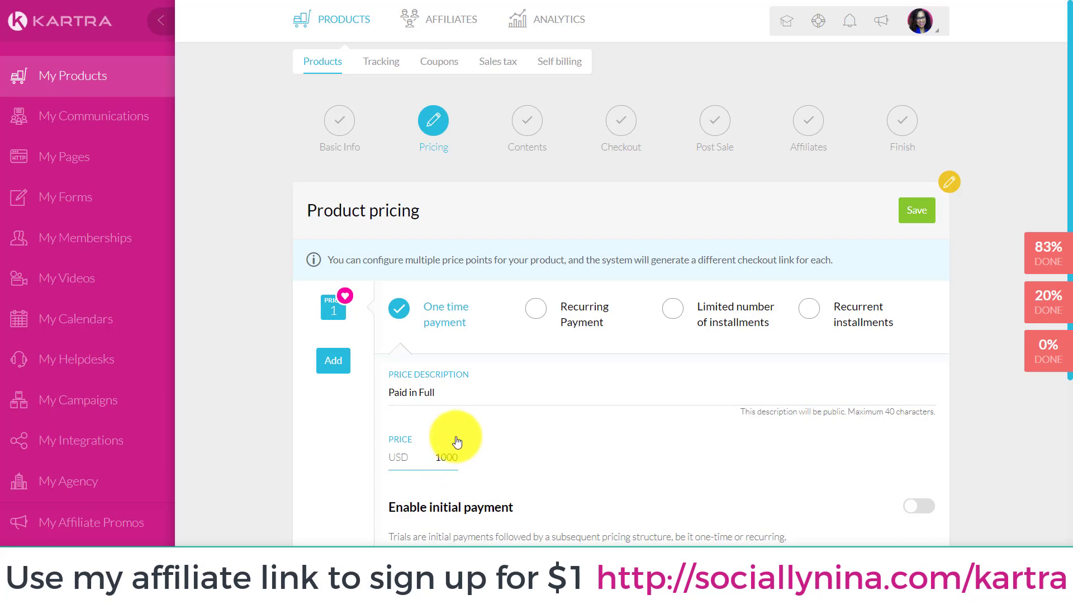
Step: Add a second price with a limited number of installments, described as 2 Payments of $500
{"action": "scroll", "coordinate": [455, 442], "scroll_direction": "down", "scroll_amount": 2}
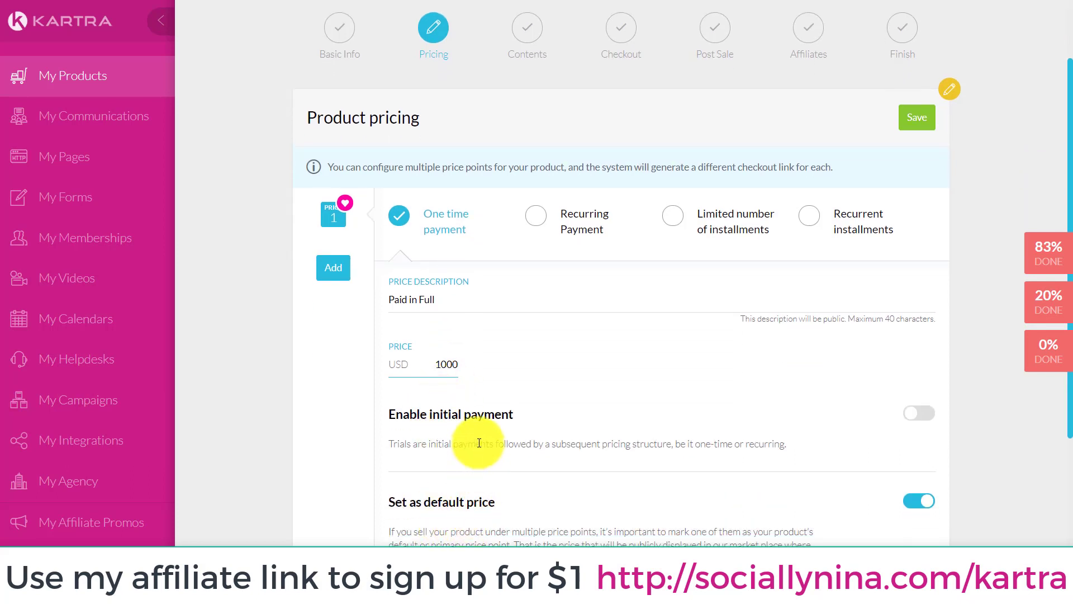
{"action": "scroll", "coordinate": [546, 431], "scroll_direction": "down", "scroll_amount": 2}
{"action": "scroll", "coordinate": [546, 429], "scroll_direction": "up", "scroll_amount": 2}
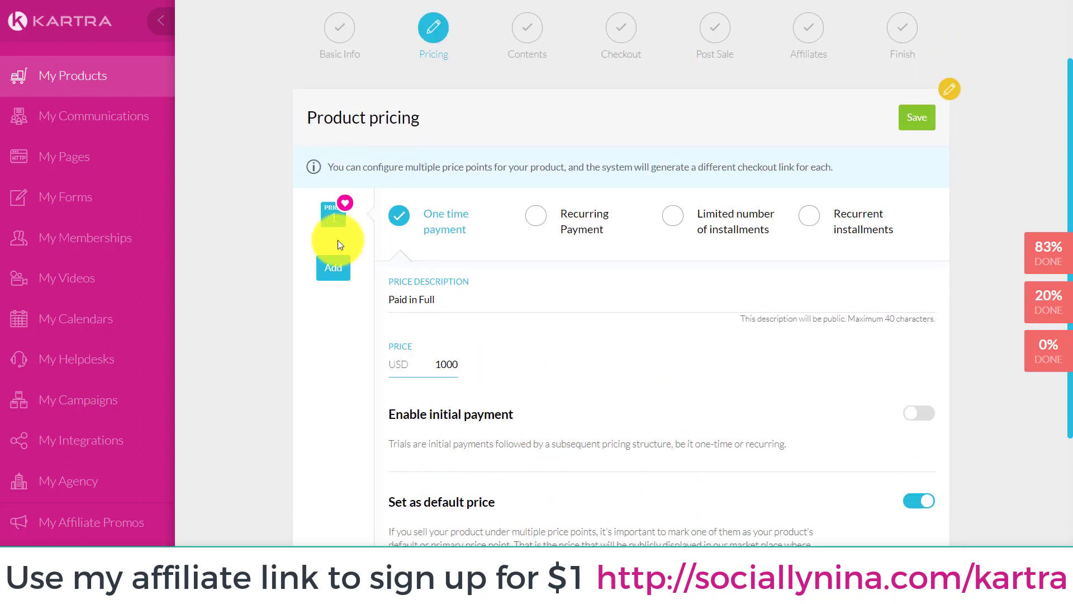
{"action": "left_click", "coordinate": [335, 266]}
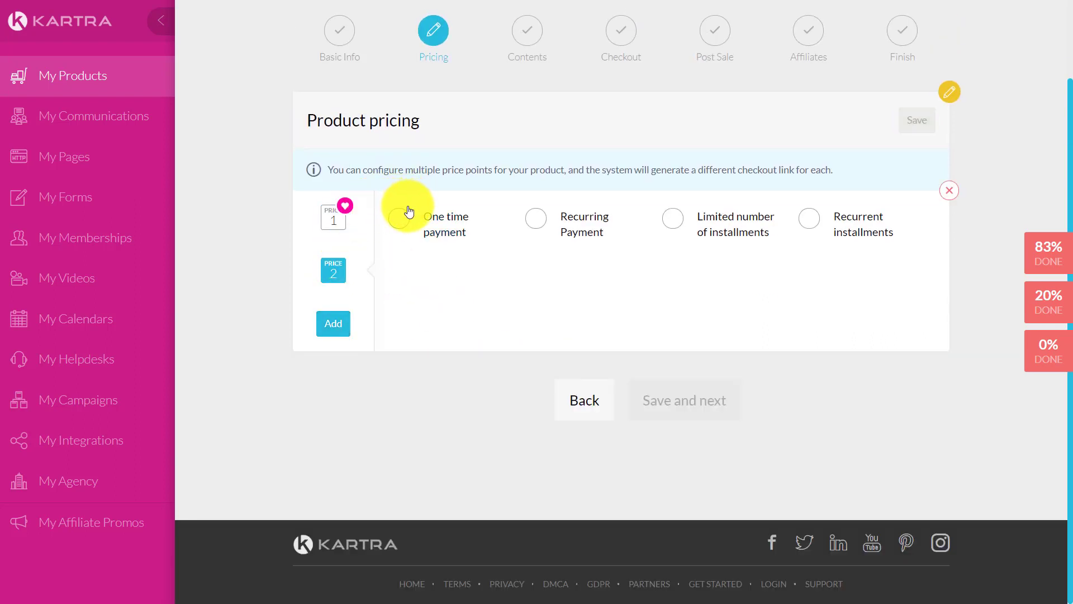
{"action": "left_click", "coordinate": [673, 223]}
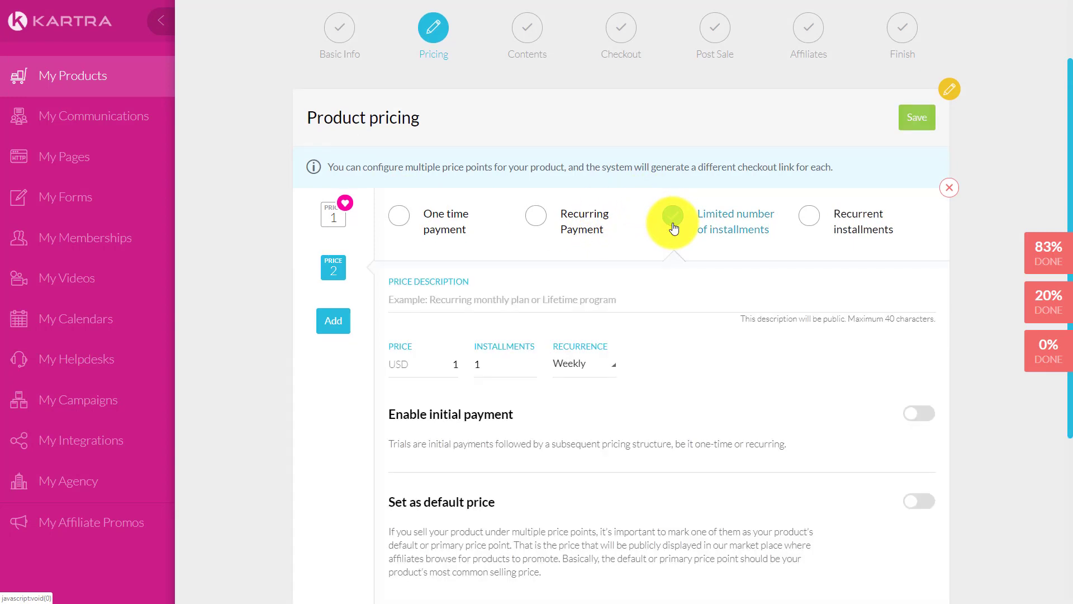
{"action": "left_click", "coordinate": [494, 297]}
{"action": "type", "text": "2 Payments of "}
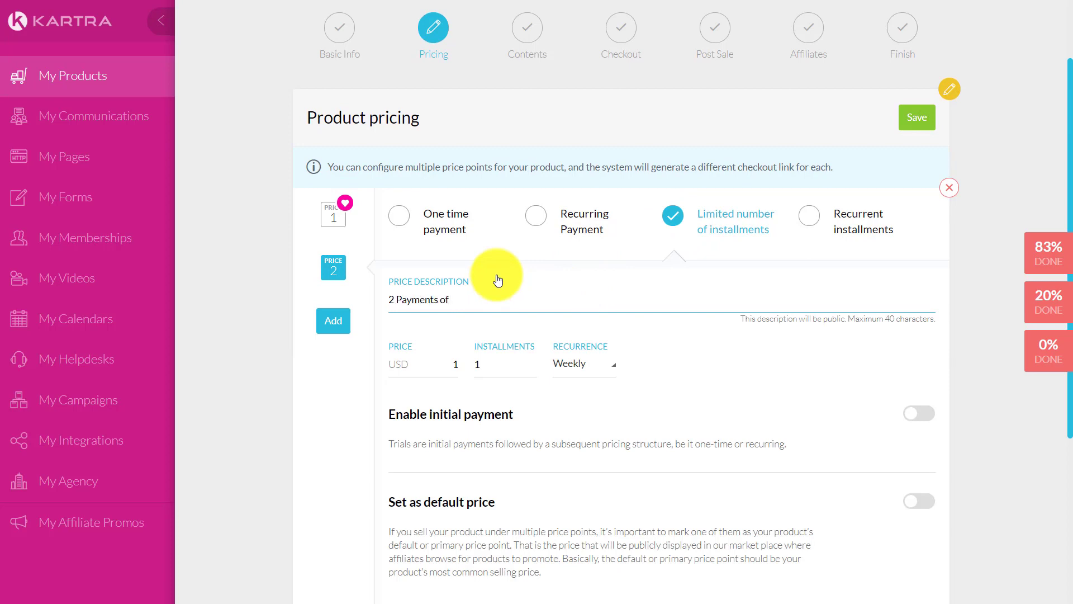
{"action": "type", "text": "$500"}
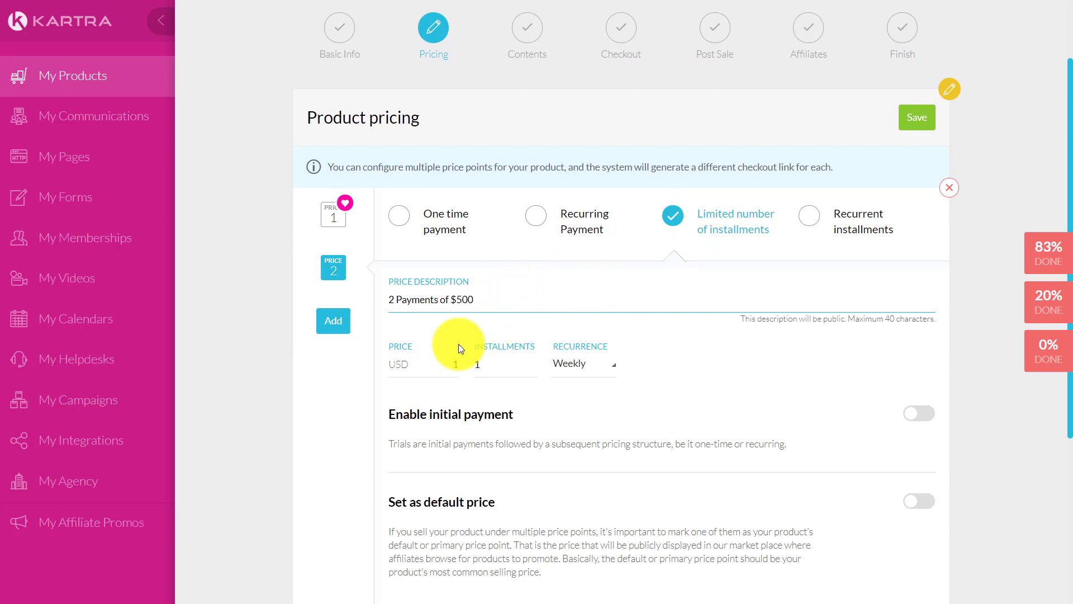
Step: Set the second price to USD 500 with 2 installments recurring monthly
{"action": "left_click", "coordinate": [453, 364]}
{"action": "type", "text": "500"}
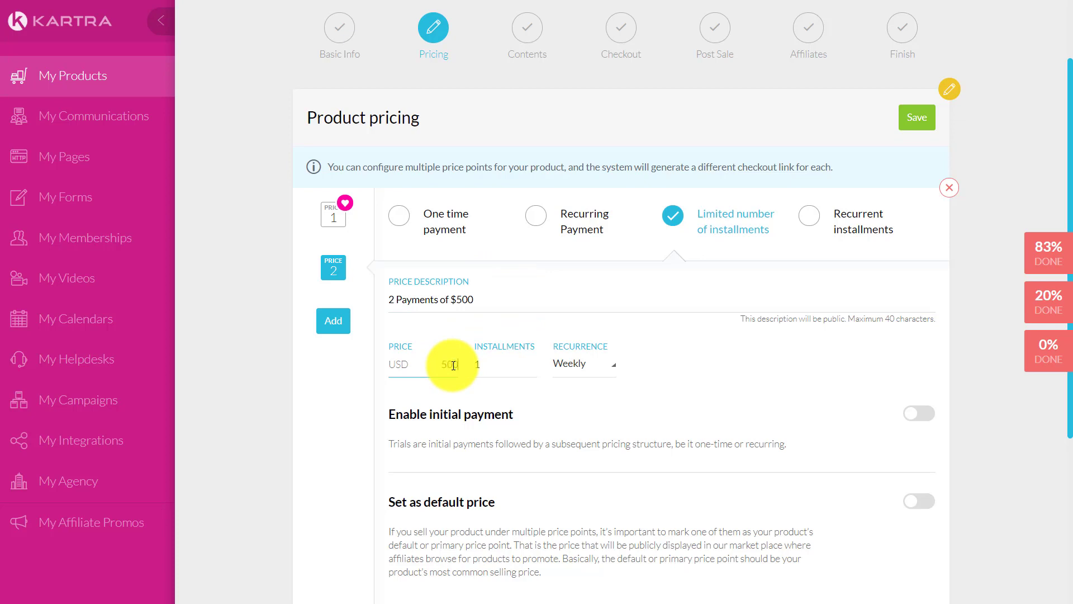
{"action": "key", "text": "Tab"}
{"action": "type", "text": "2"}
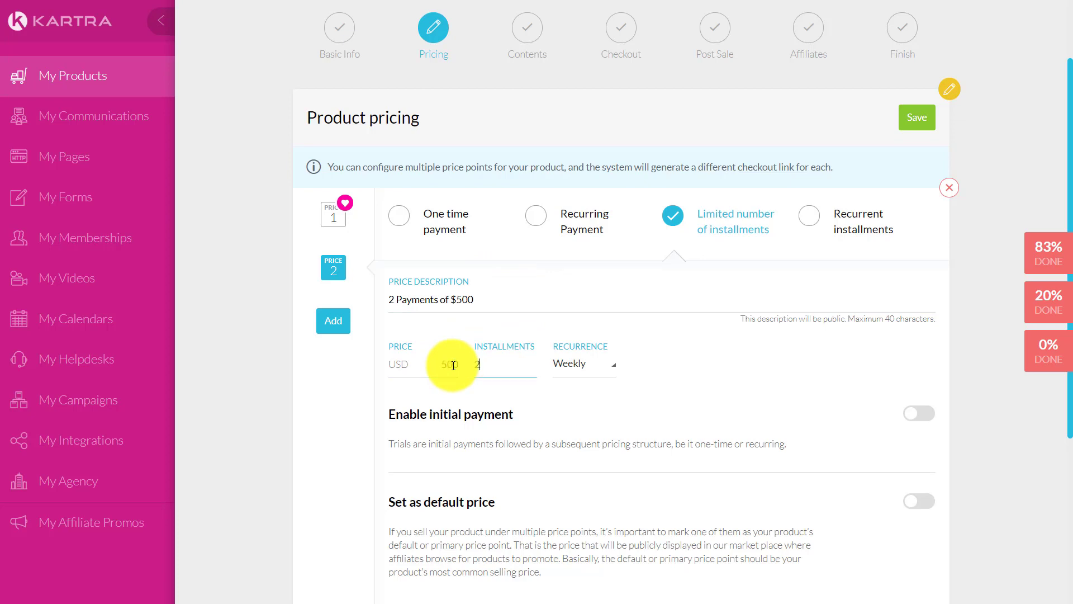
{"action": "left_click", "coordinate": [598, 375]}
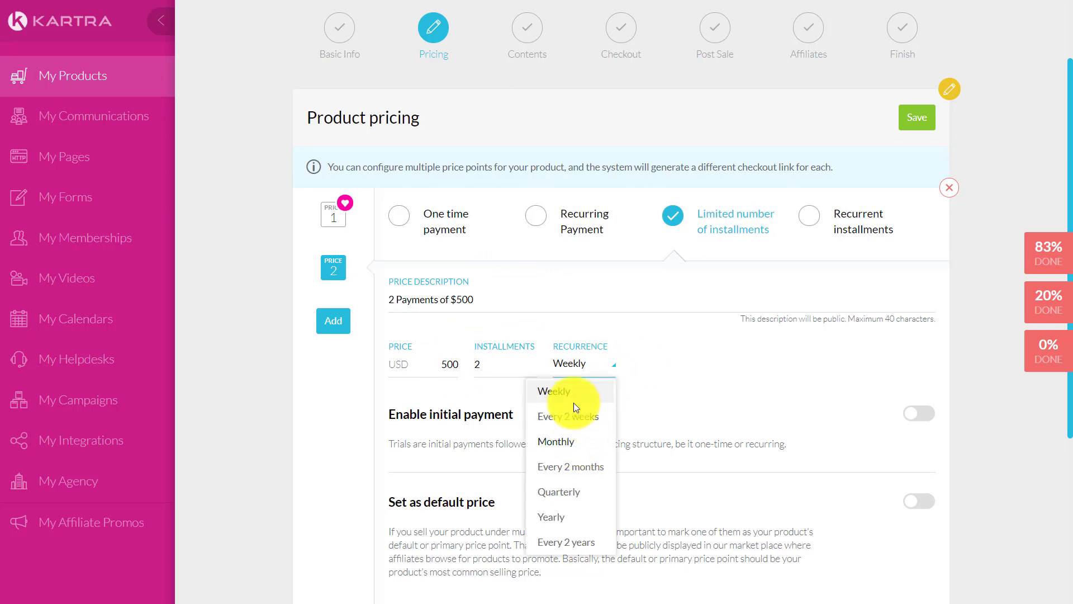
{"action": "left_click", "coordinate": [551, 444]}
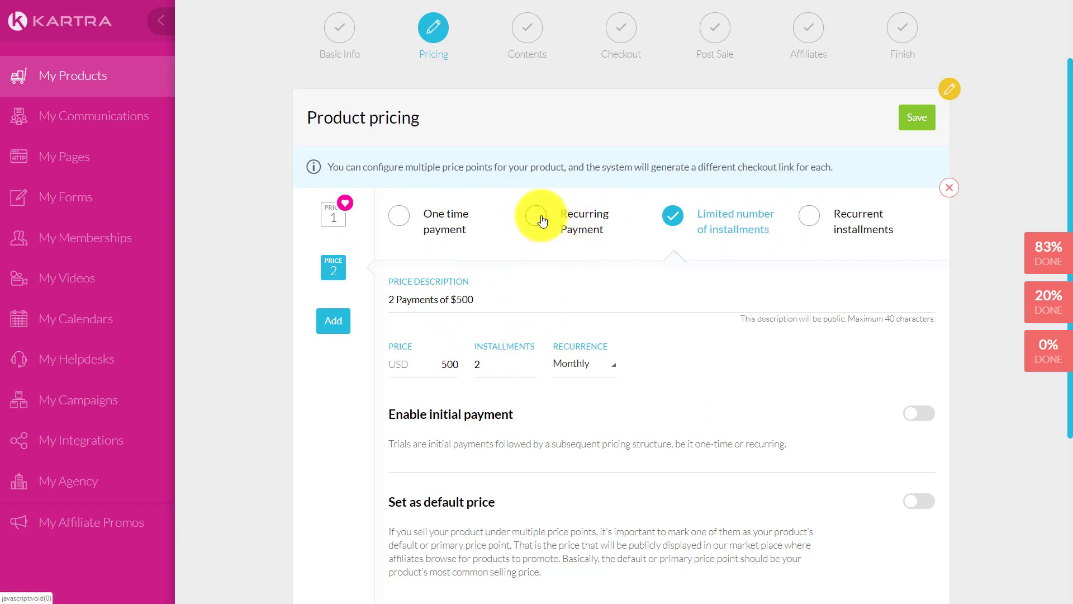
Step: Add a third price as a recurring payment described as Membership, at USD 50 with weekly recurrence
{"action": "left_click", "coordinate": [335, 323]}
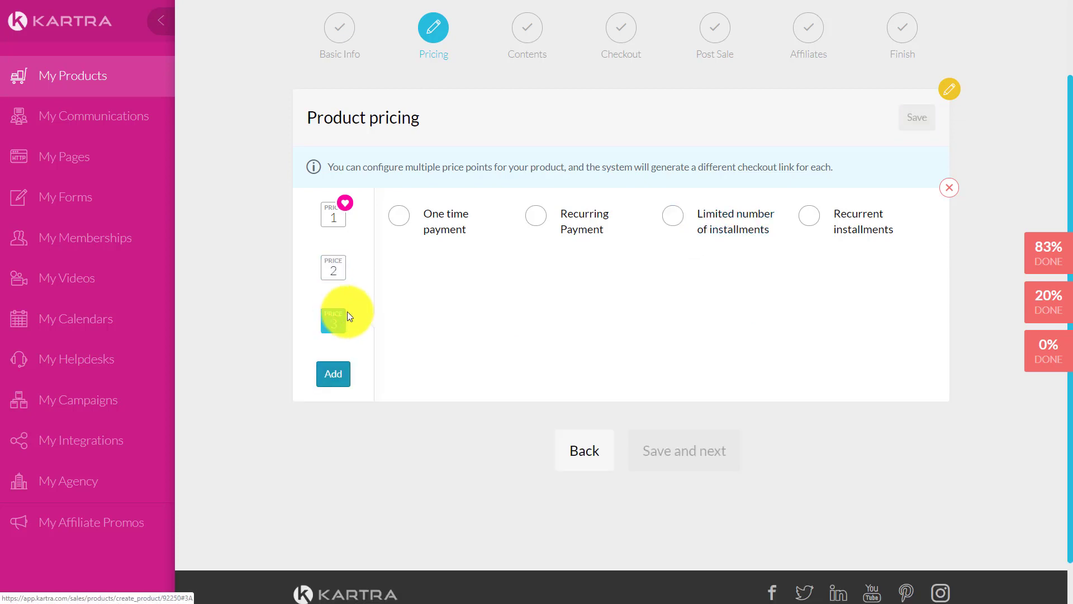
{"action": "left_click", "coordinate": [536, 222]}
{"action": "left_click", "coordinate": [496, 302]}
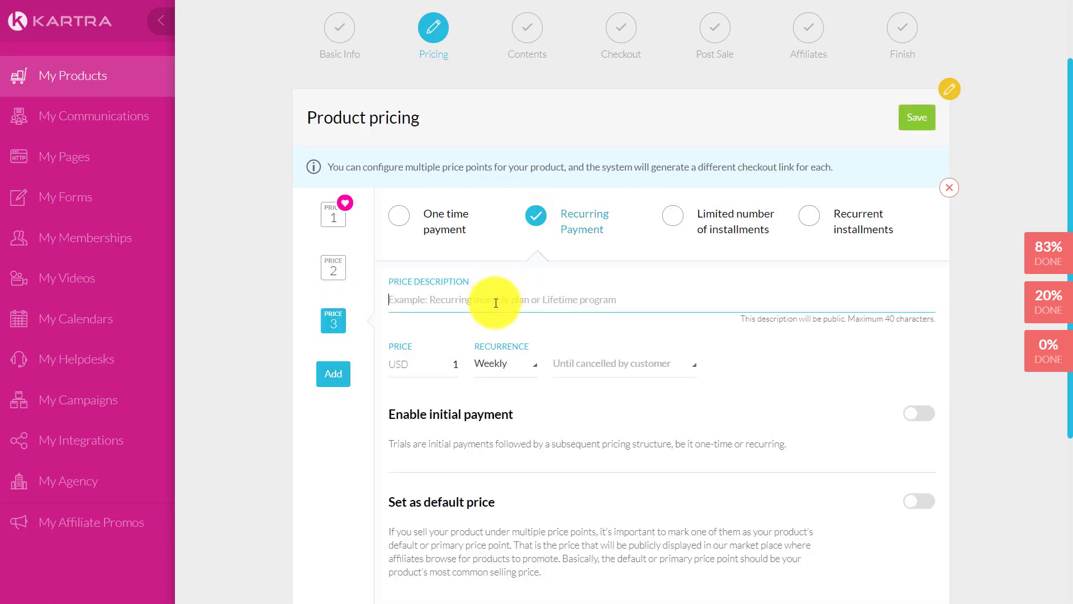
{"action": "type", "text": "Membership"}
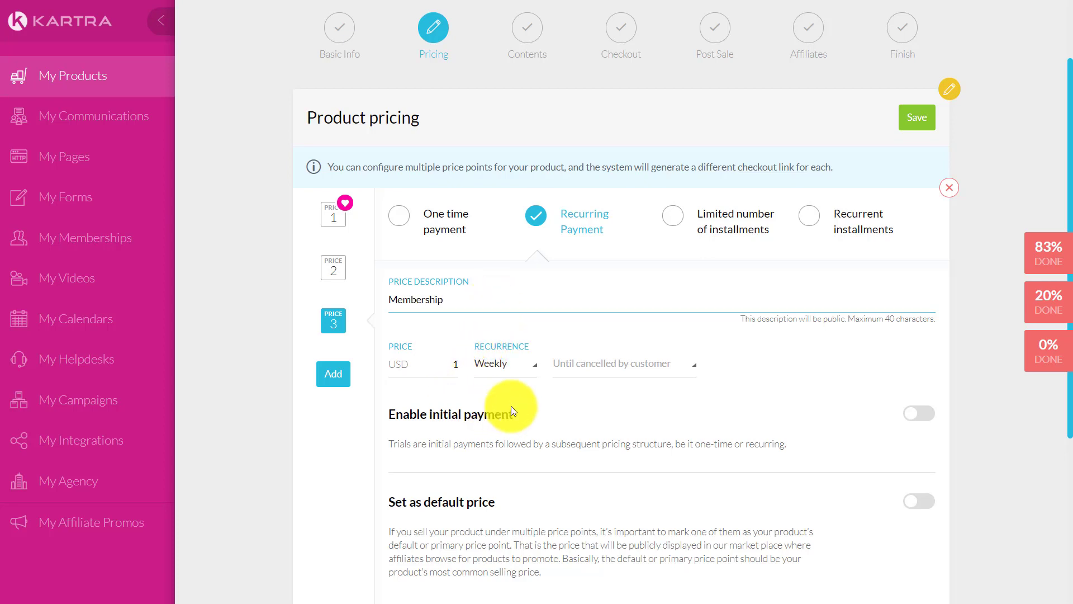
{"action": "double_click", "coordinate": [445, 371]}
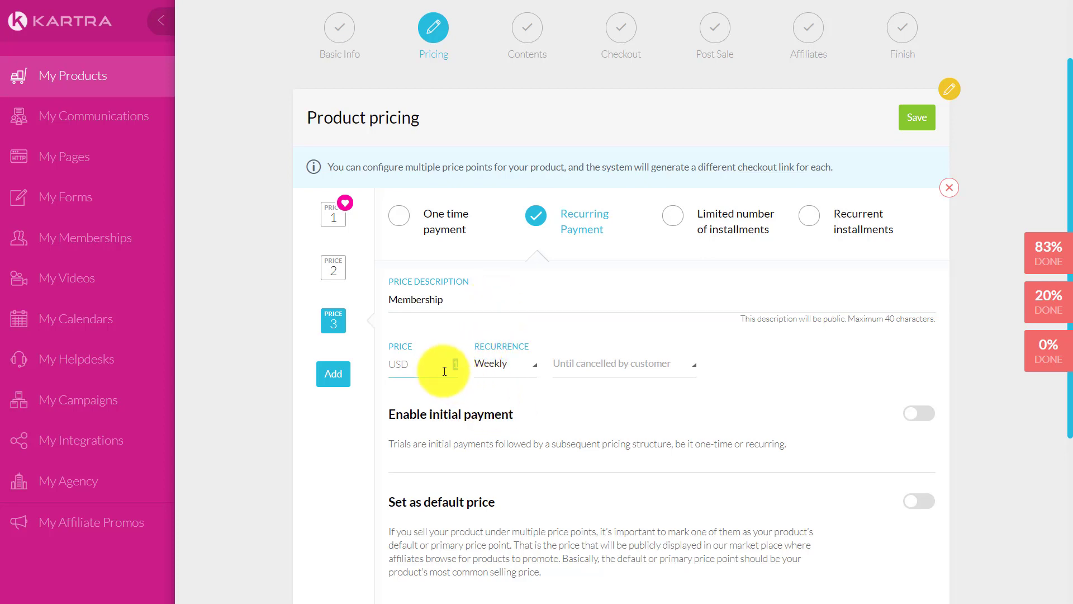
{"action": "type", "text": "50"}
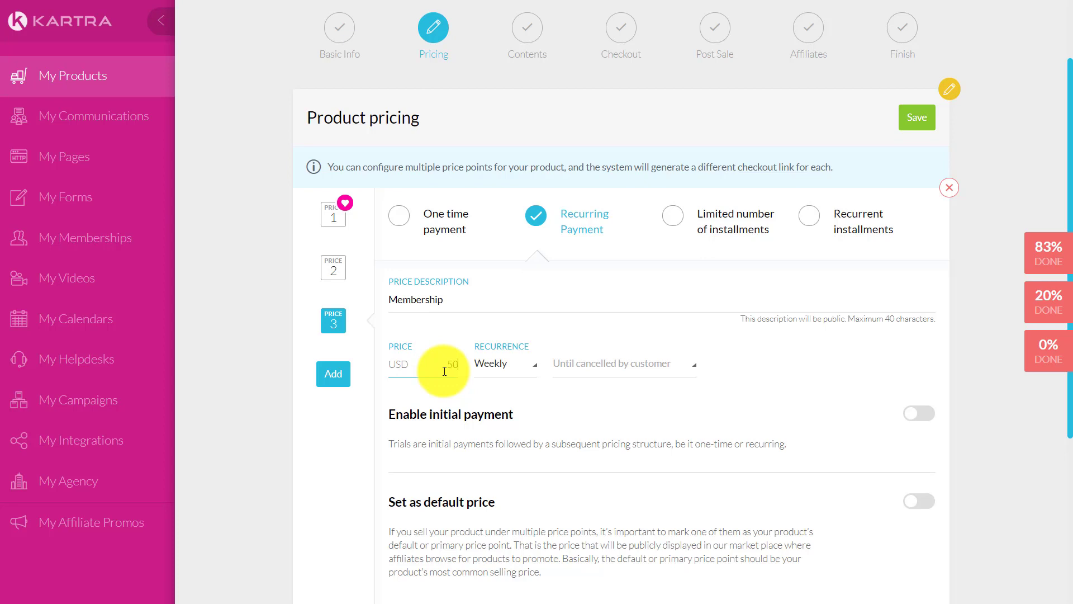
{"action": "left_click", "coordinate": [499, 371]}
{"action": "left_click", "coordinate": [494, 388]}
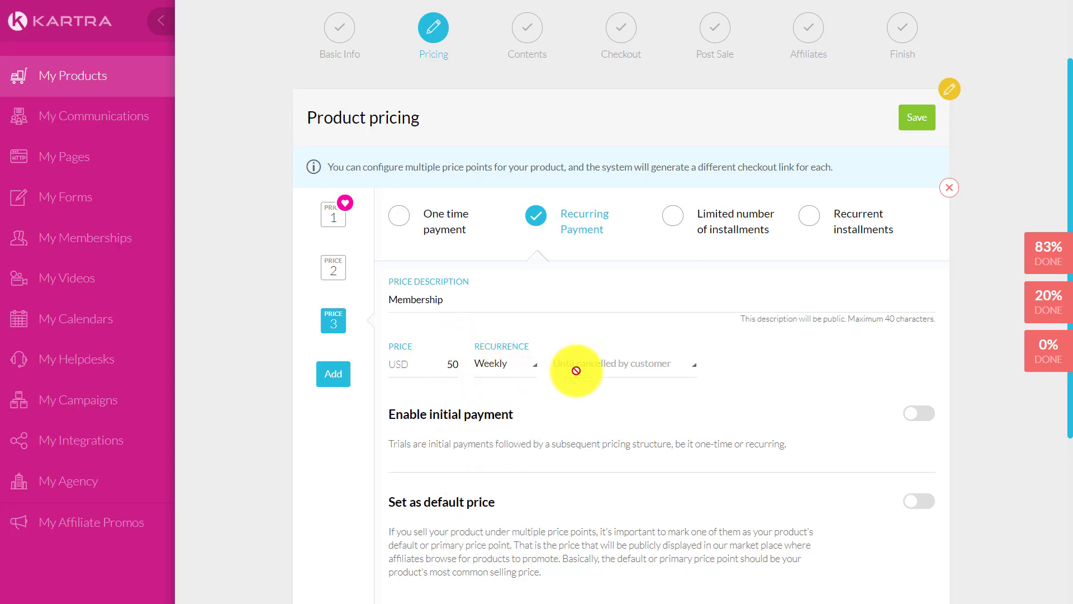
Step: Add a fourth price with recurrent installments, described as Installment, at USD 25
{"action": "scroll", "coordinate": [628, 367], "scroll_direction": "down", "scroll_amount": 2}
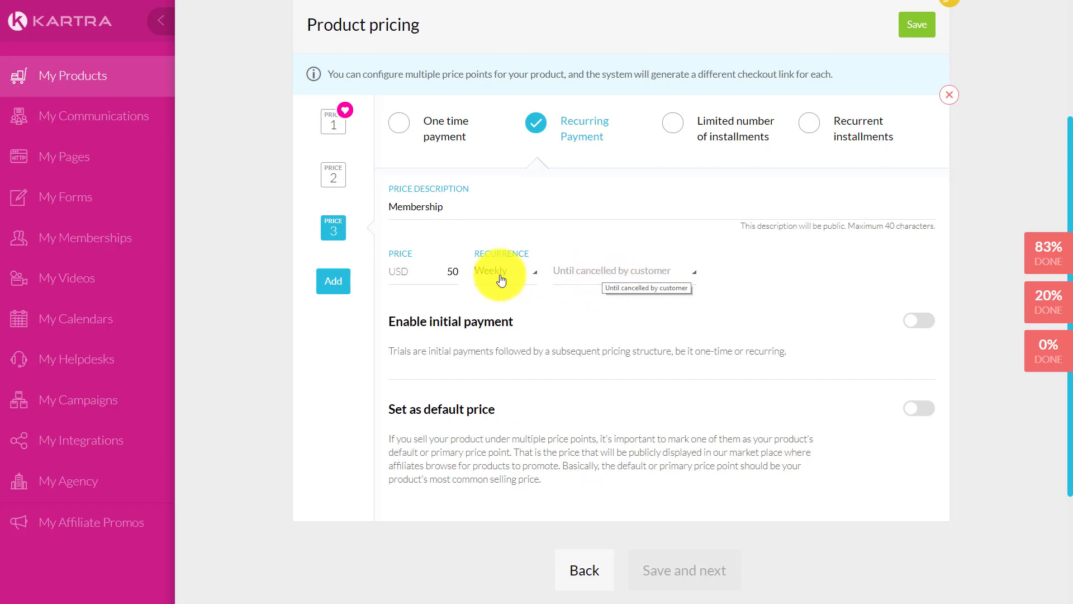
{"action": "left_click", "coordinate": [321, 280]}
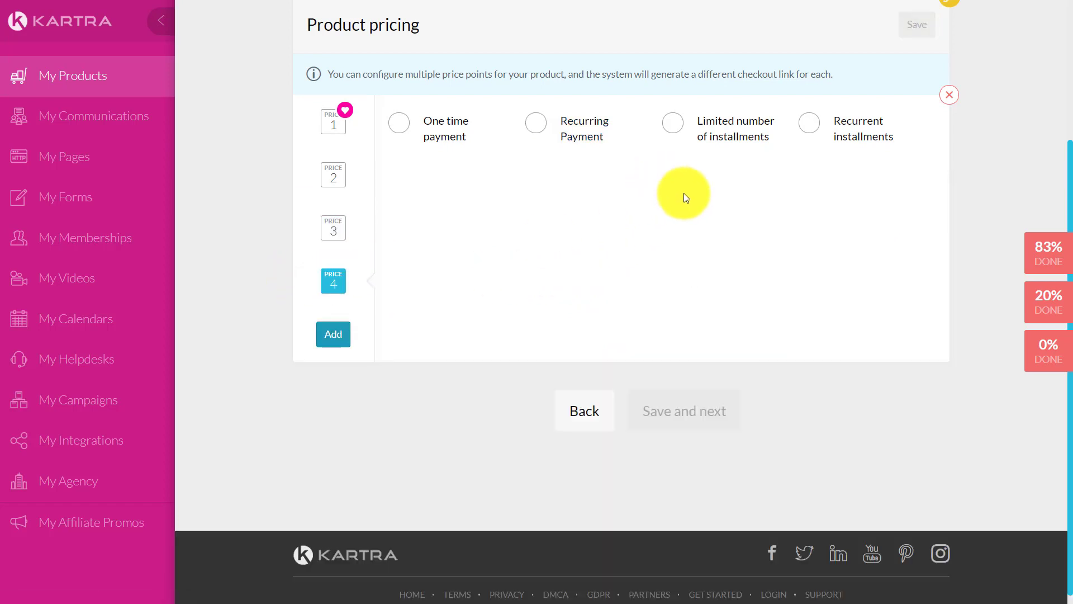
{"action": "left_click", "coordinate": [809, 135]}
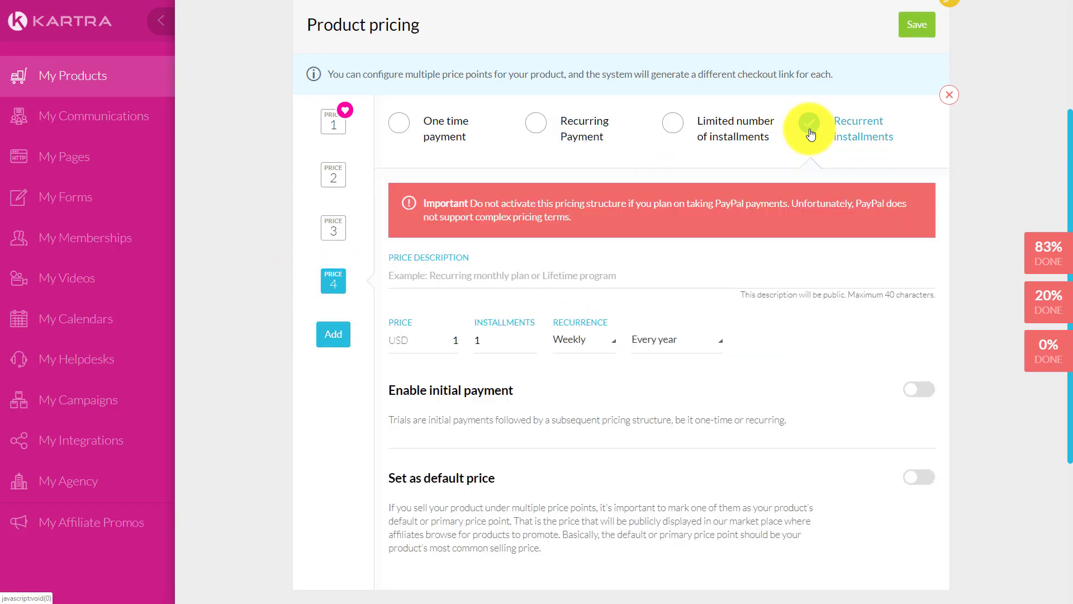
{"action": "left_click", "coordinate": [447, 278]}
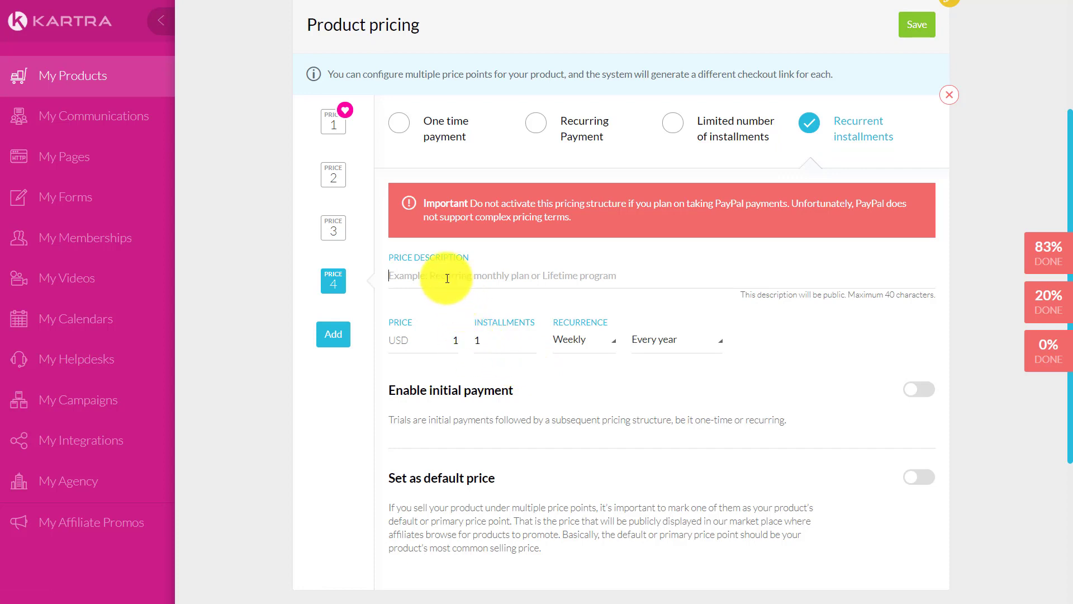
{"action": "type", "text": "Installment"}
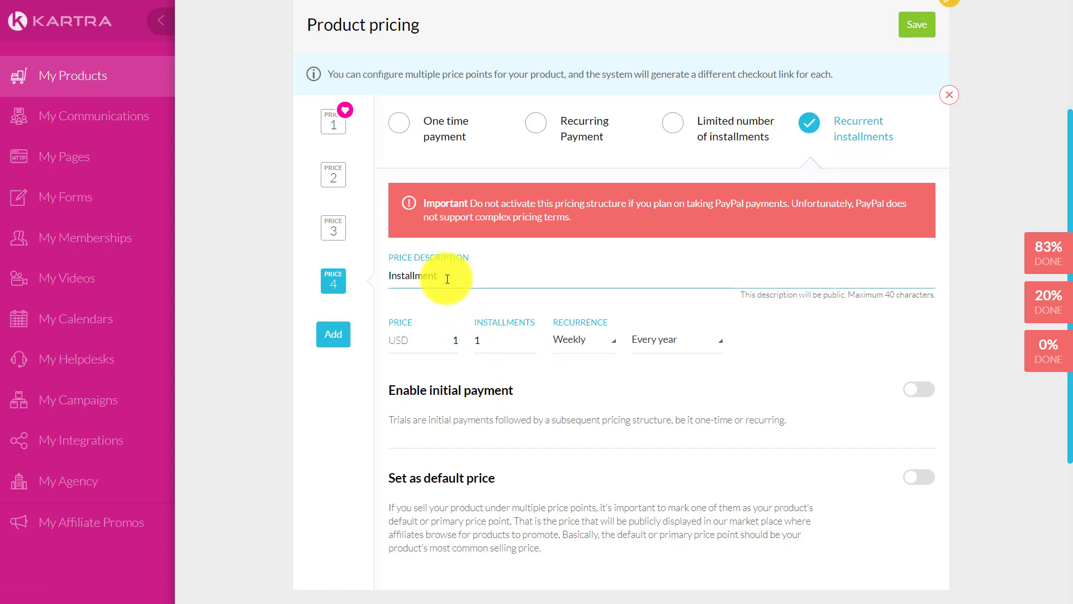
{"action": "left_click", "coordinate": [426, 340]}
{"action": "type", "text": "25"}
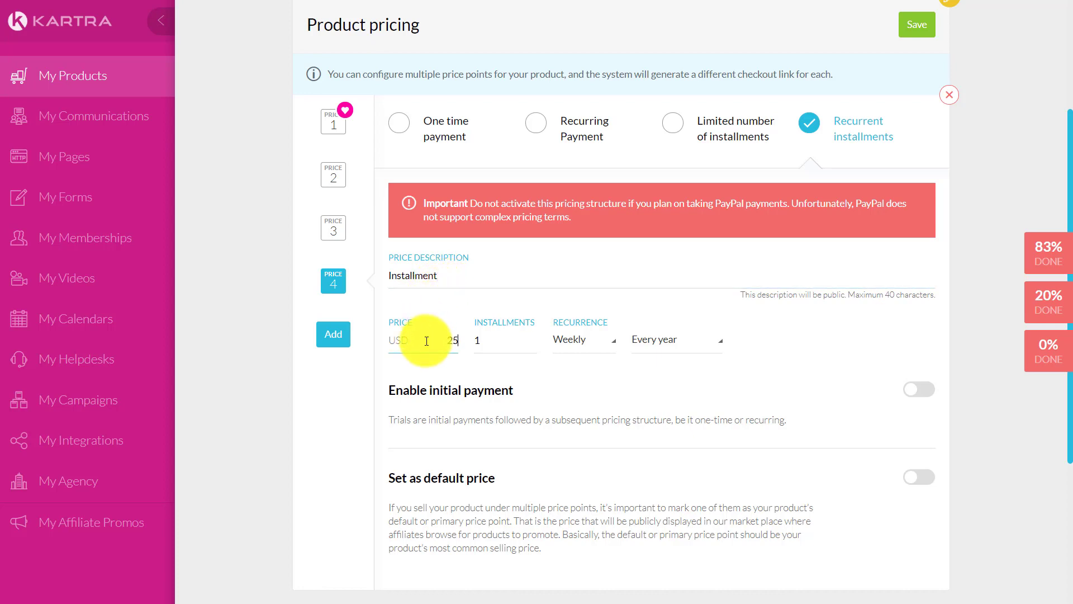
Step: Set the fourth price to 50 installments with monthly recurrence, repeating every year
{"action": "key", "text": "Tab"}
{"action": "left_click", "coordinate": [647, 348]}
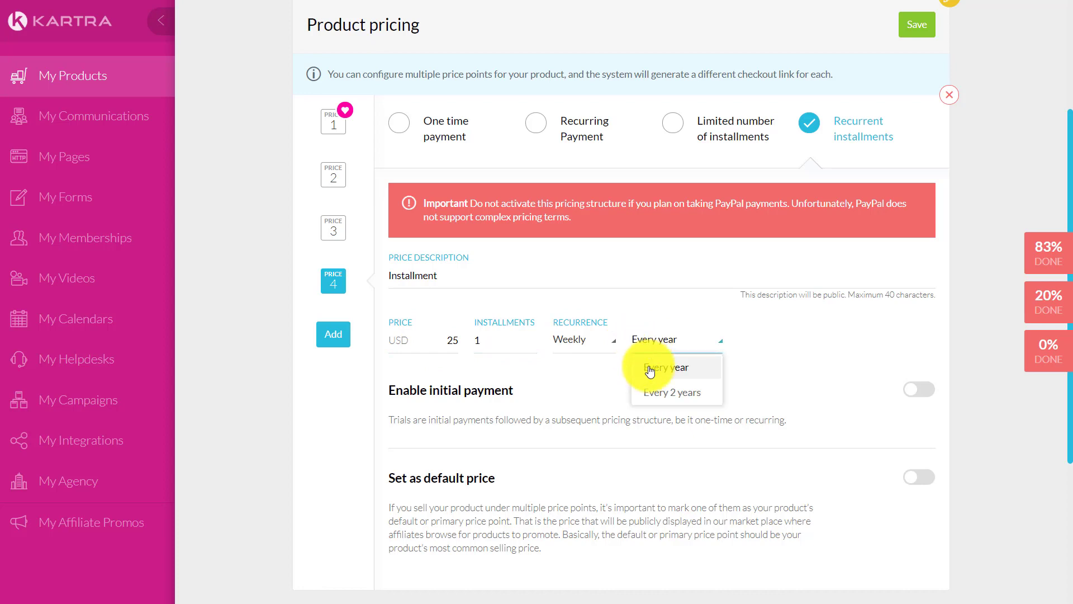
{"action": "left_click", "coordinate": [596, 346]}
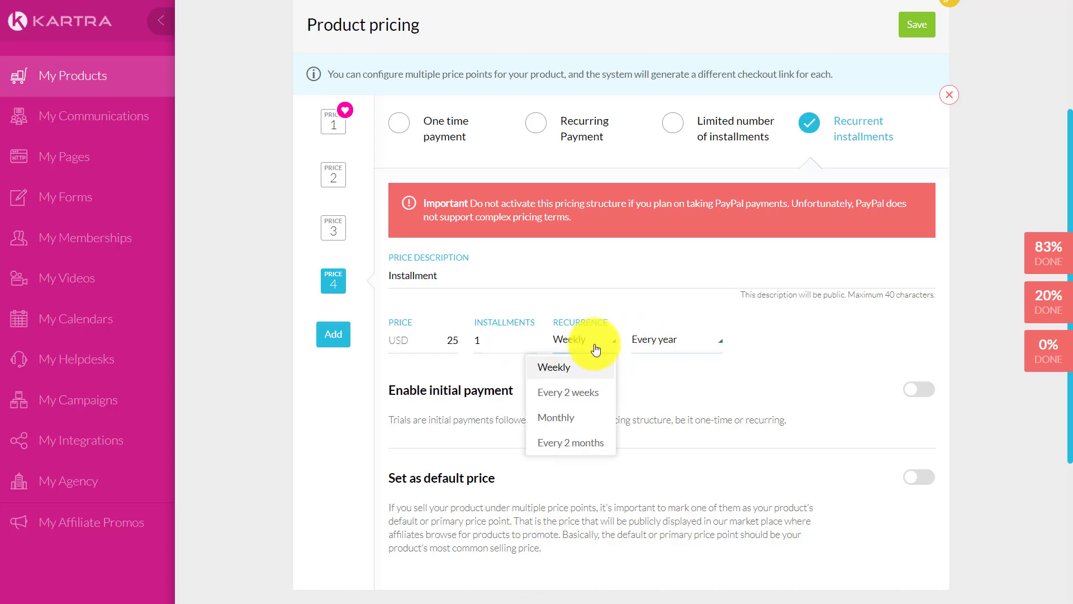
{"action": "left_click", "coordinate": [582, 417]}
{"action": "left_click", "coordinate": [661, 347]}
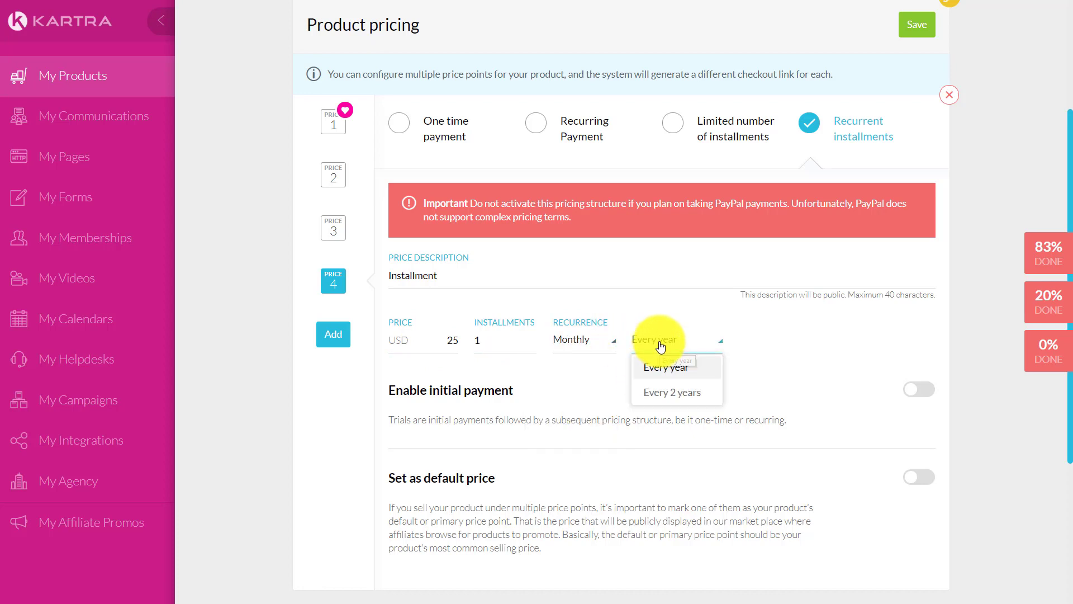
{"action": "left_click", "coordinate": [729, 324]}
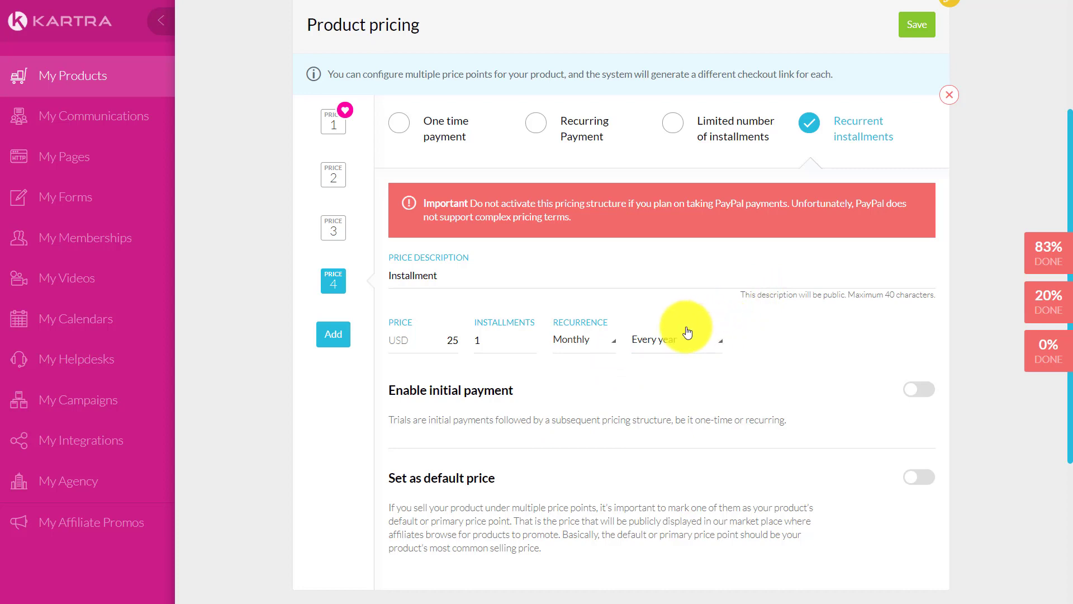
{"action": "left_click", "coordinate": [647, 343]}
{"action": "left_click", "coordinate": [664, 373]}
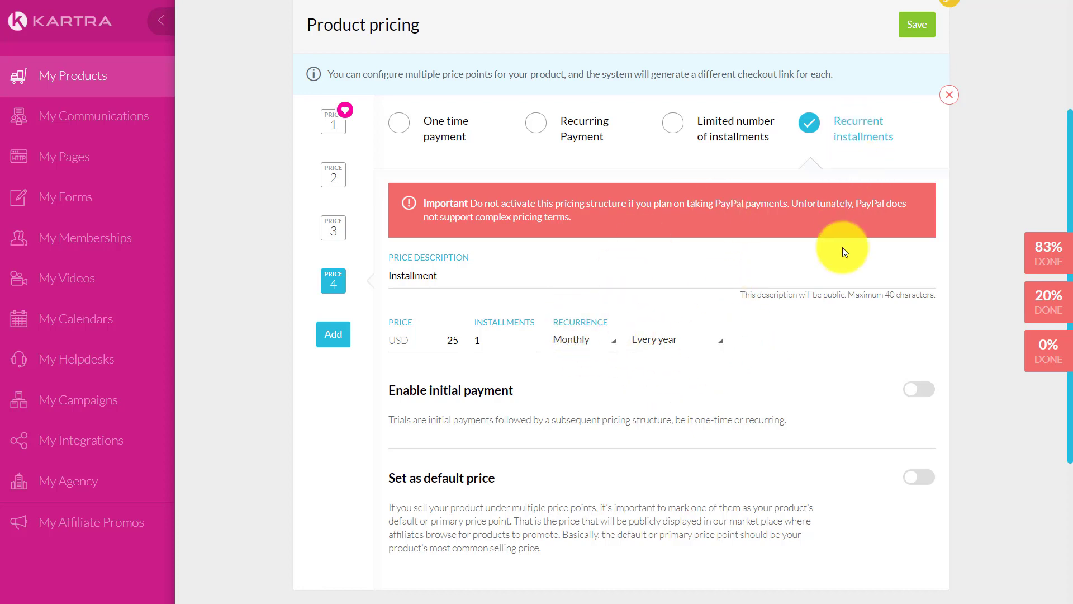
{"action": "scroll", "coordinate": [783, 224], "scroll_direction": "down", "scroll_amount": 3}
{"action": "scroll", "coordinate": [782, 225], "scroll_direction": "up", "scroll_amount": 5}
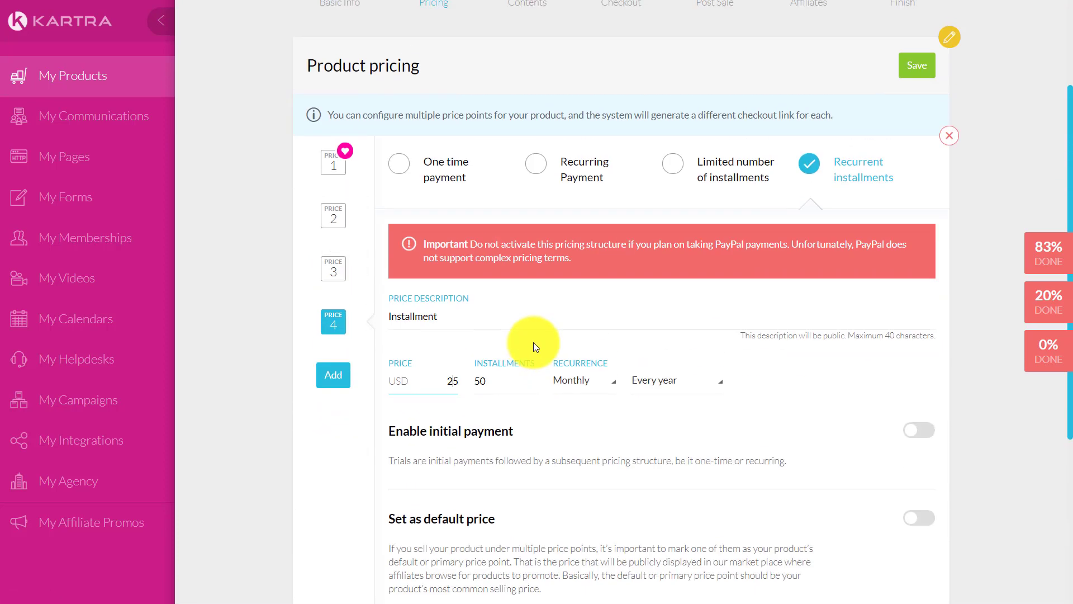
Step: Enable an initial payment of USD 197 on the first price, keeping its 30-day period
{"action": "left_click", "coordinate": [338, 164]}
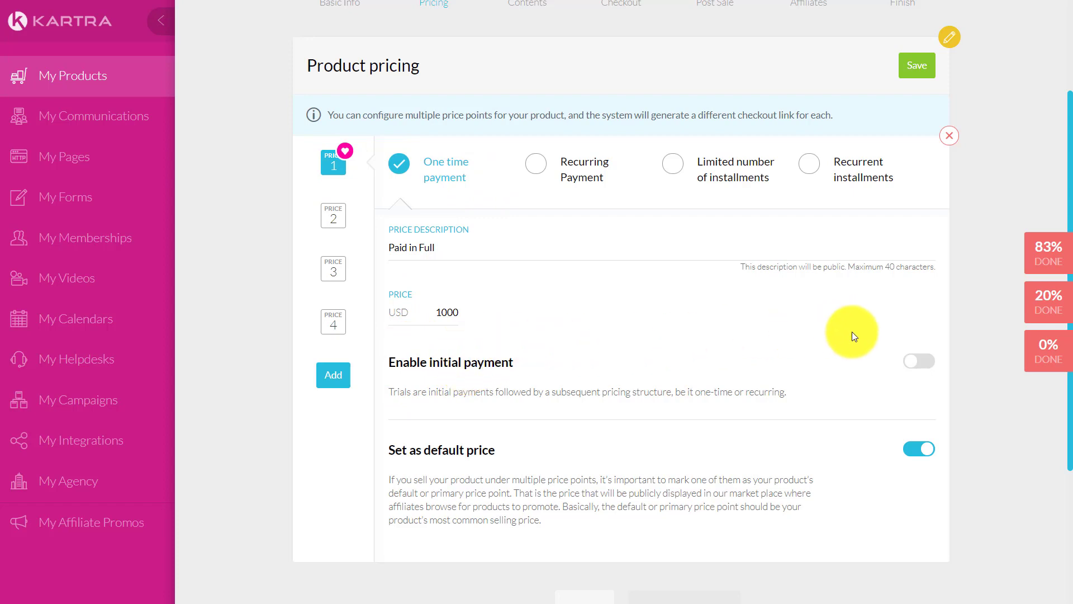
{"action": "left_click", "coordinate": [918, 362]}
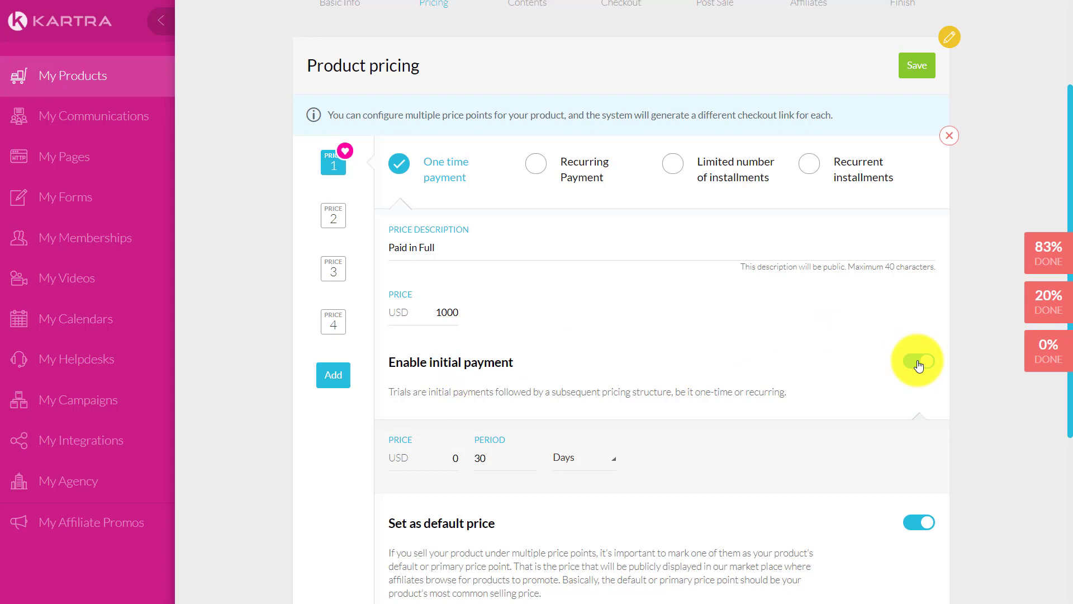
{"action": "left_click", "coordinate": [455, 457]}
{"action": "type", "text": "19"}
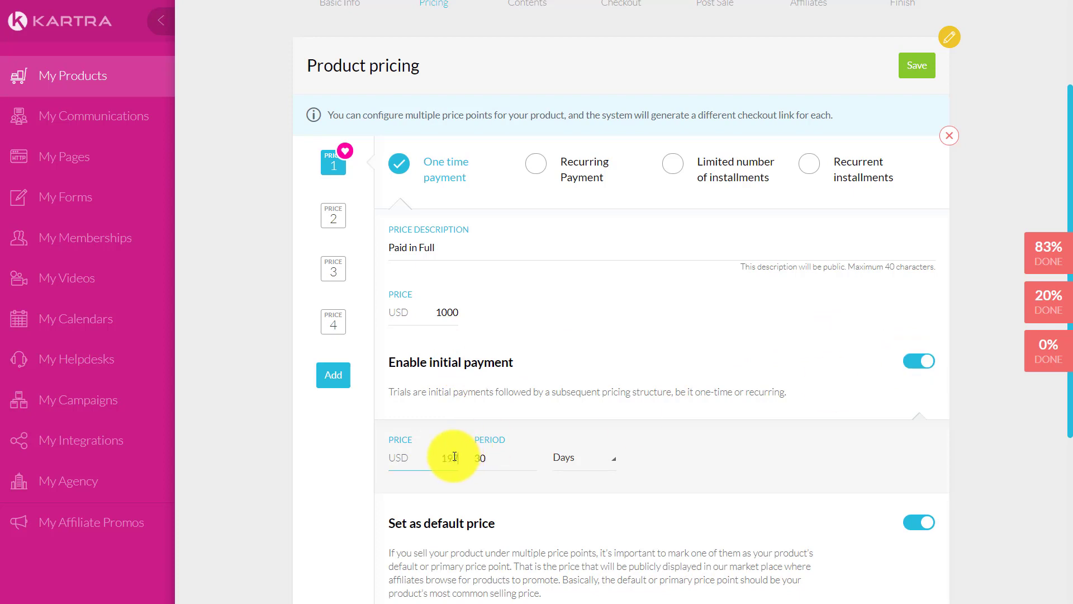
{"action": "type", "text": "7"}
{"action": "left_click", "coordinate": [758, 412]}
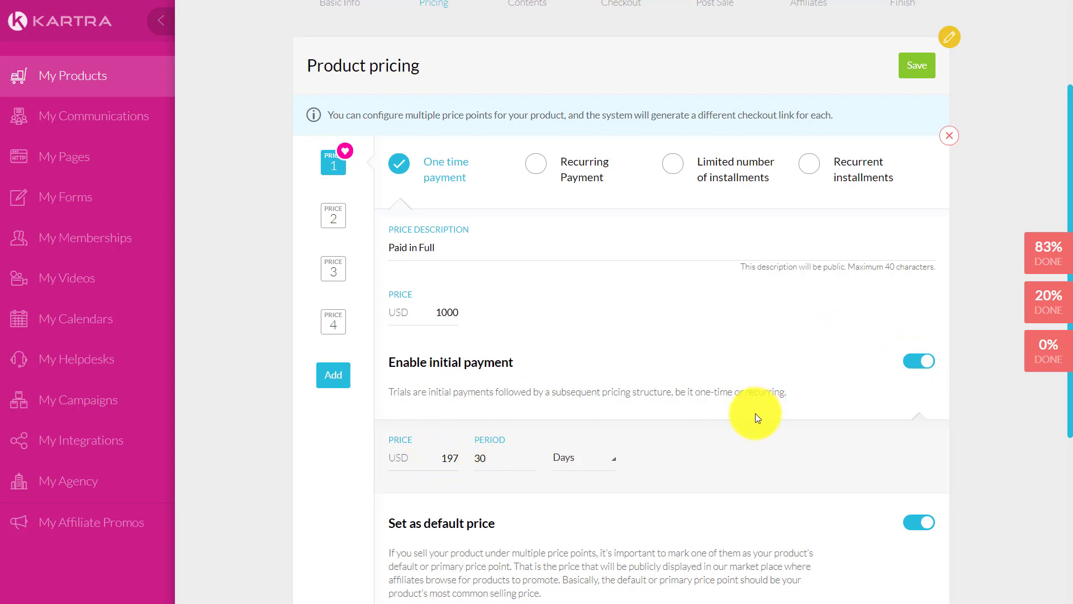
{"action": "scroll", "coordinate": [756, 413], "scroll_direction": "down", "scroll_amount": 2}
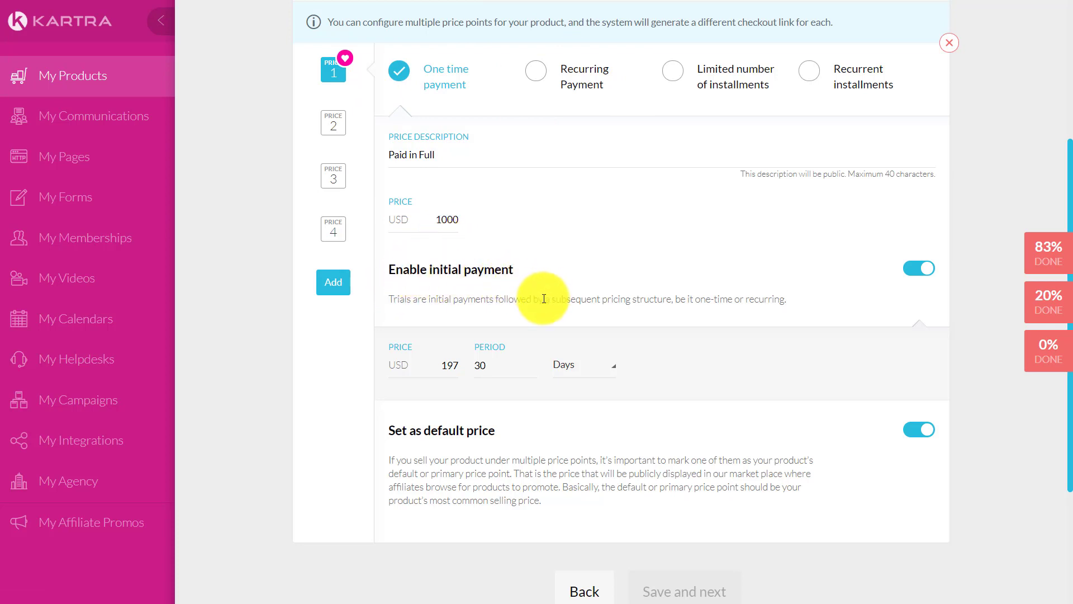
{"action": "left_click", "coordinate": [570, 366]}
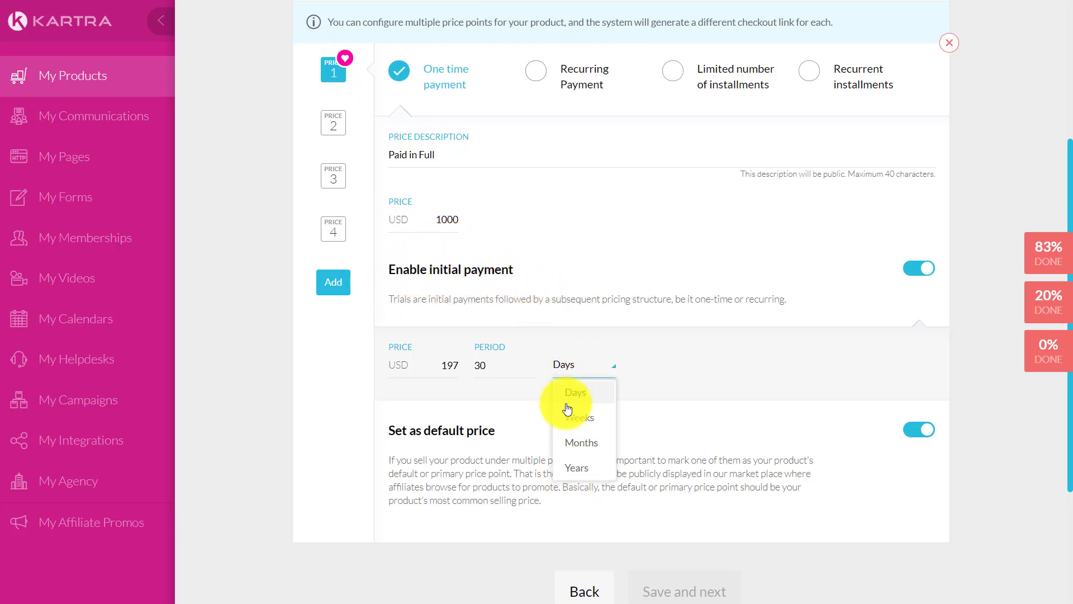
{"action": "left_click", "coordinate": [618, 267]}
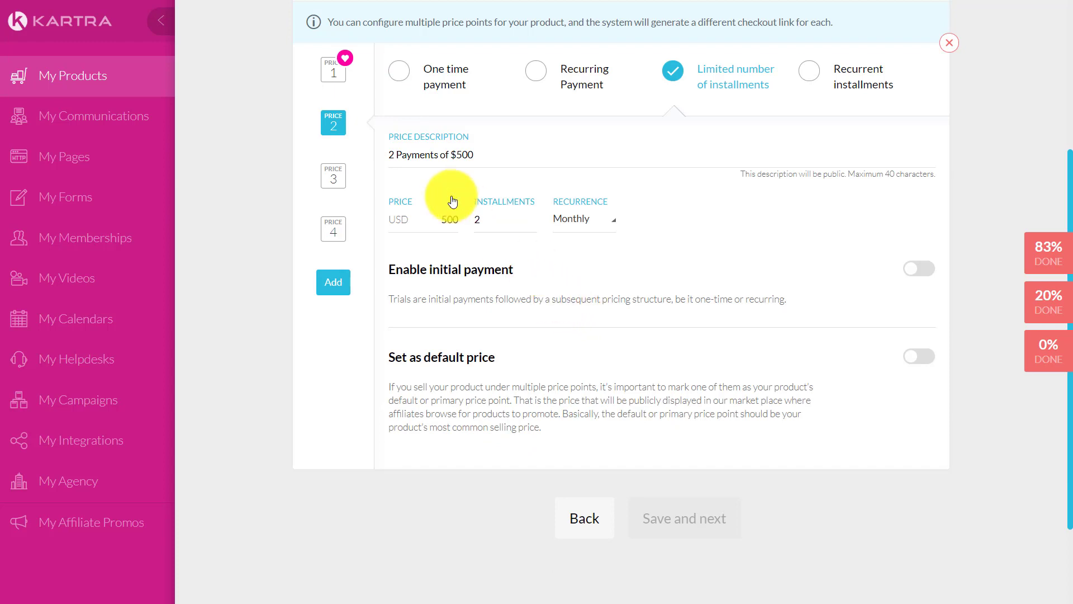
Step: Go back to the first price and try to save the product pricing
{"action": "left_click", "coordinate": [337, 78]}
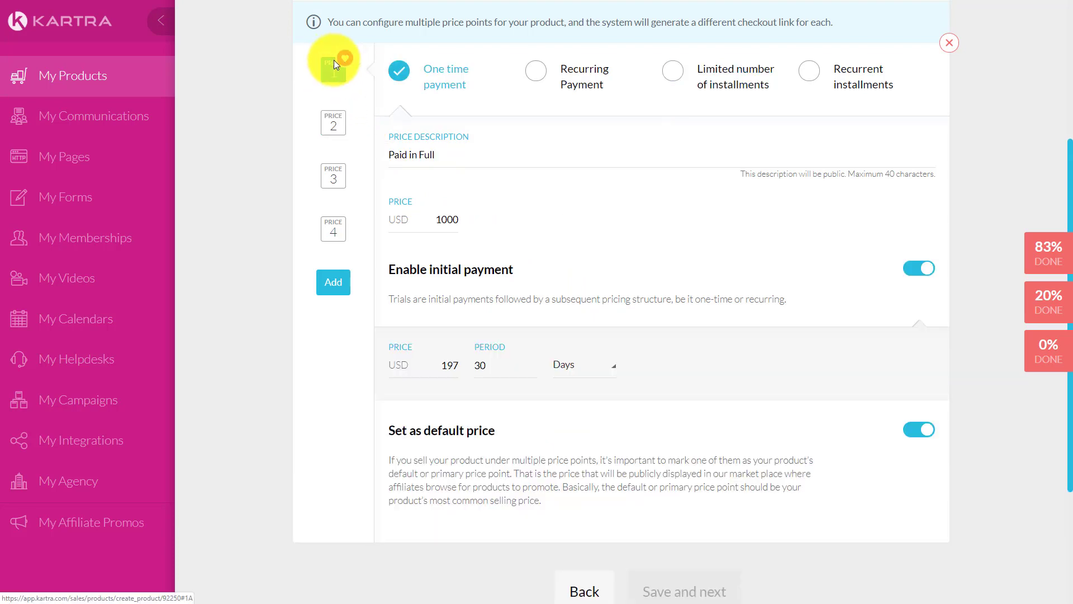
{"action": "scroll", "coordinate": [702, 198], "scroll_direction": "up", "scroll_amount": 4}
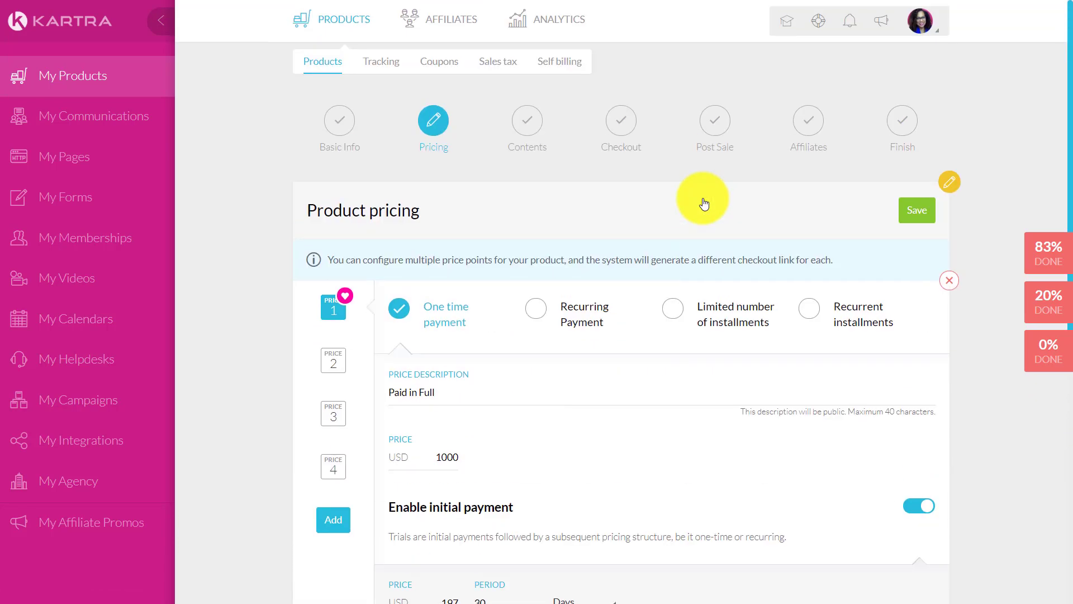
{"action": "left_click", "coordinate": [912, 213]}
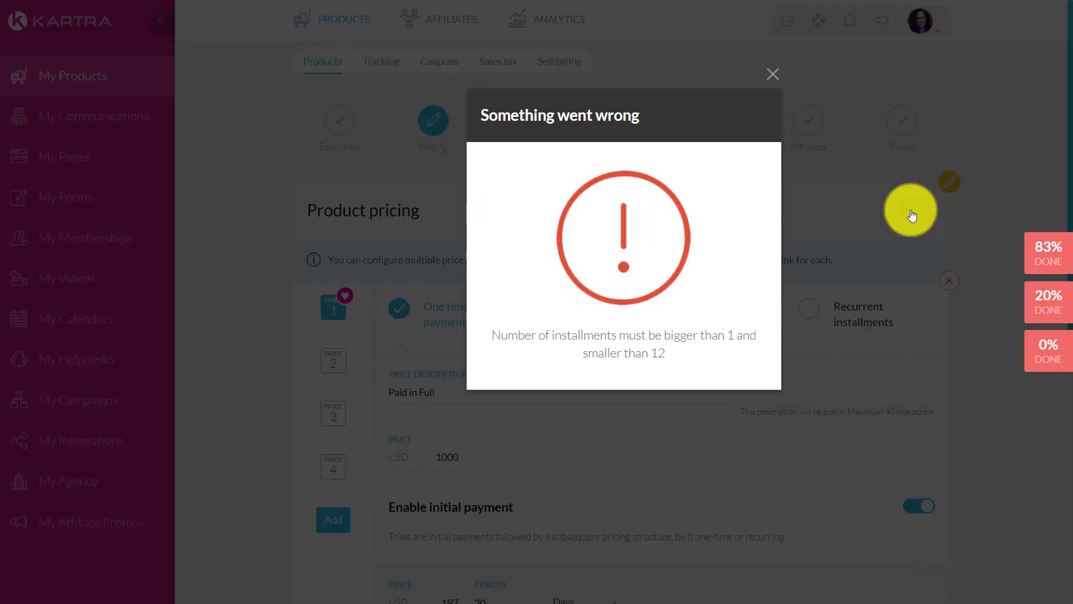
{"action": "left_click", "coordinate": [769, 82]}
Step: Delete the fourth price, the one with recurrent installments, and confirm the removal
{"action": "scroll", "coordinate": [486, 335], "scroll_direction": "down", "scroll_amount": 7}
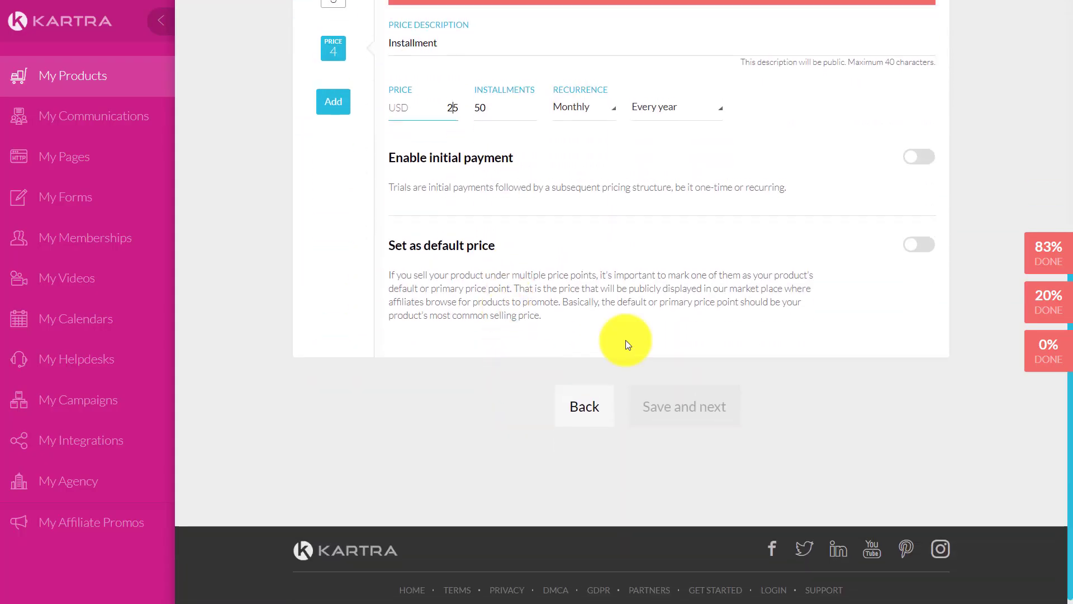
{"action": "scroll", "coordinate": [625, 340], "scroll_direction": "up", "scroll_amount": 7}
{"action": "left_click", "coordinate": [948, 229]}
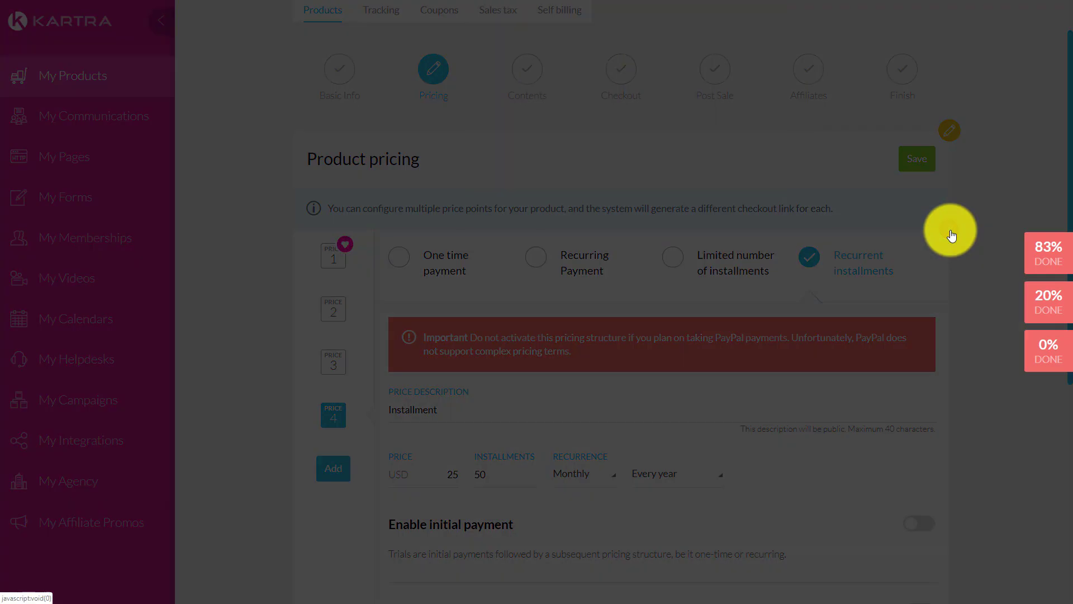
{"action": "left_click", "coordinate": [744, 55]}
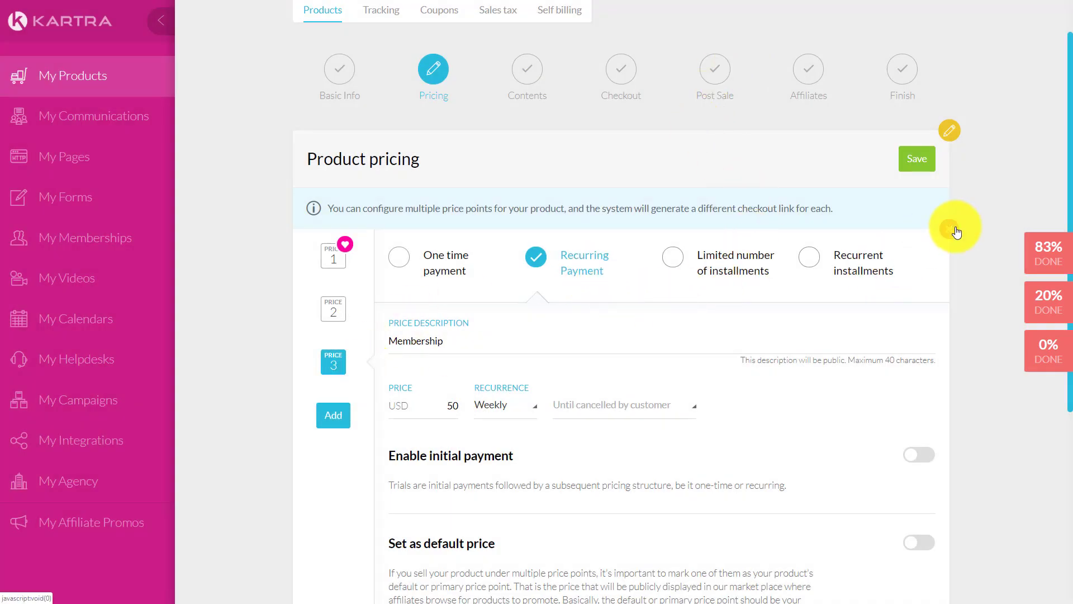
Step: Save the product pricing with its three price points and review the pricing summary
{"action": "left_click", "coordinate": [918, 159]}
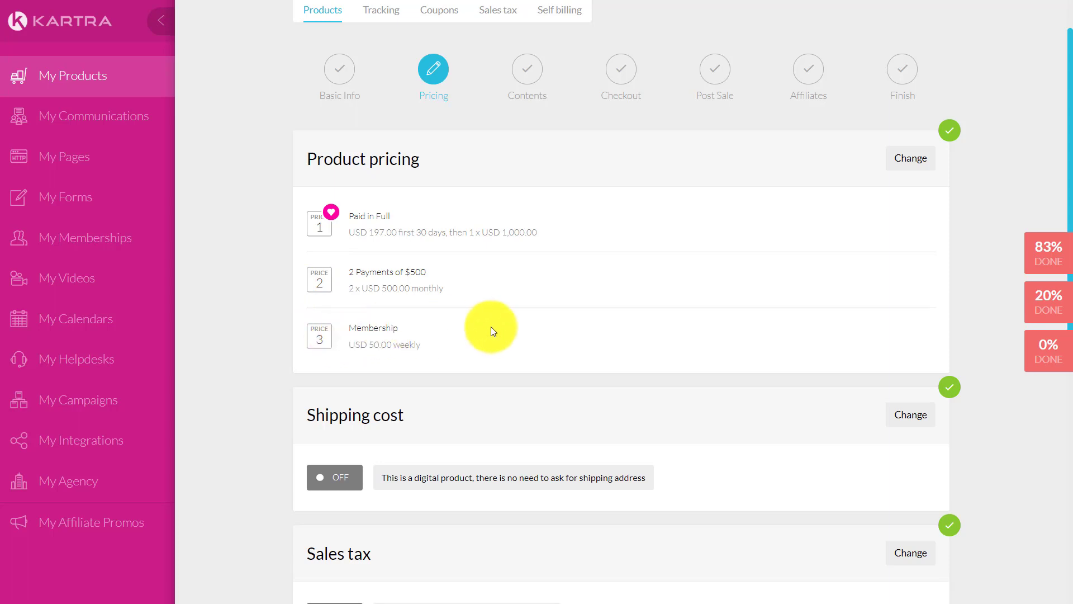
{"action": "scroll", "coordinate": [498, 327], "scroll_direction": "down", "scroll_amount": 2}
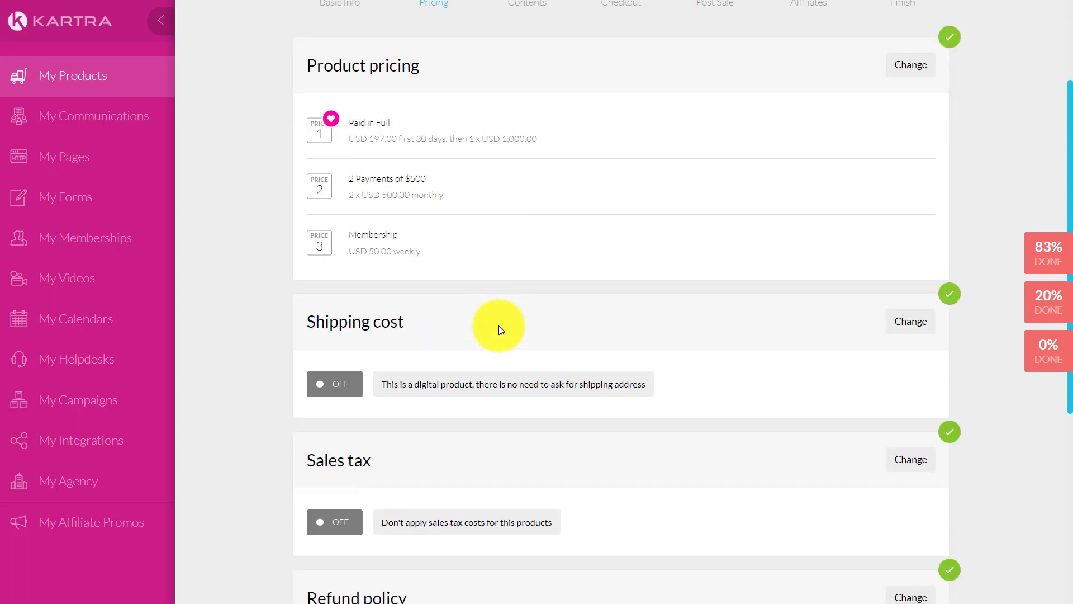
{"action": "scroll", "coordinate": [498, 330], "scroll_direction": "up", "scroll_amount": 2}
Step: Try the Apply sales tax option in the sales tax settings, switch back to Don't apply sales tax and save
{"action": "scroll", "coordinate": [499, 325], "scroll_direction": "down", "scroll_amount": 4}
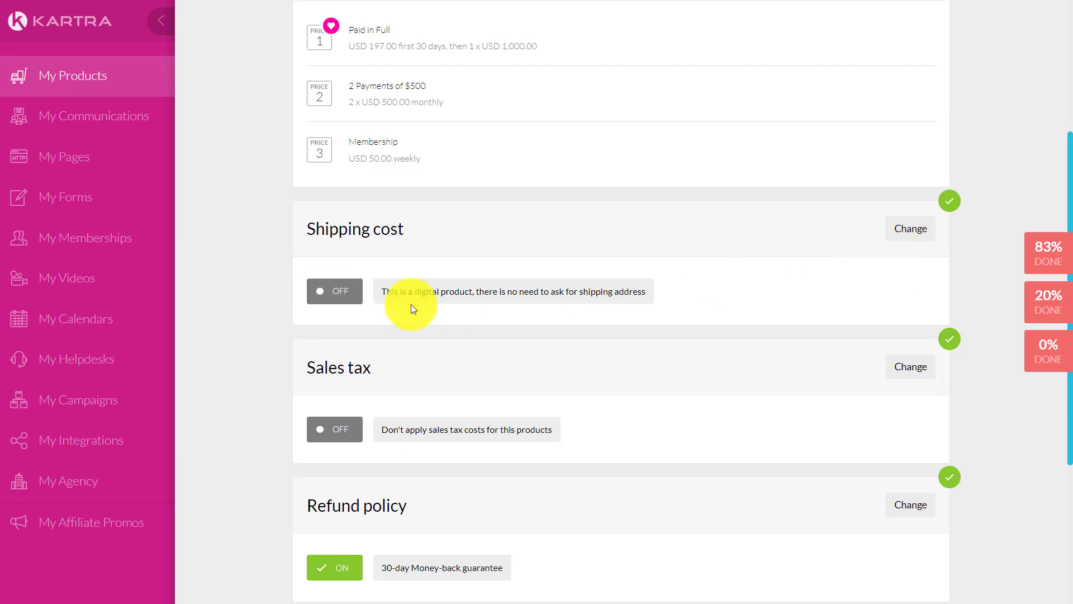
{"action": "scroll", "coordinate": [719, 302], "scroll_direction": "down", "scroll_amount": 2}
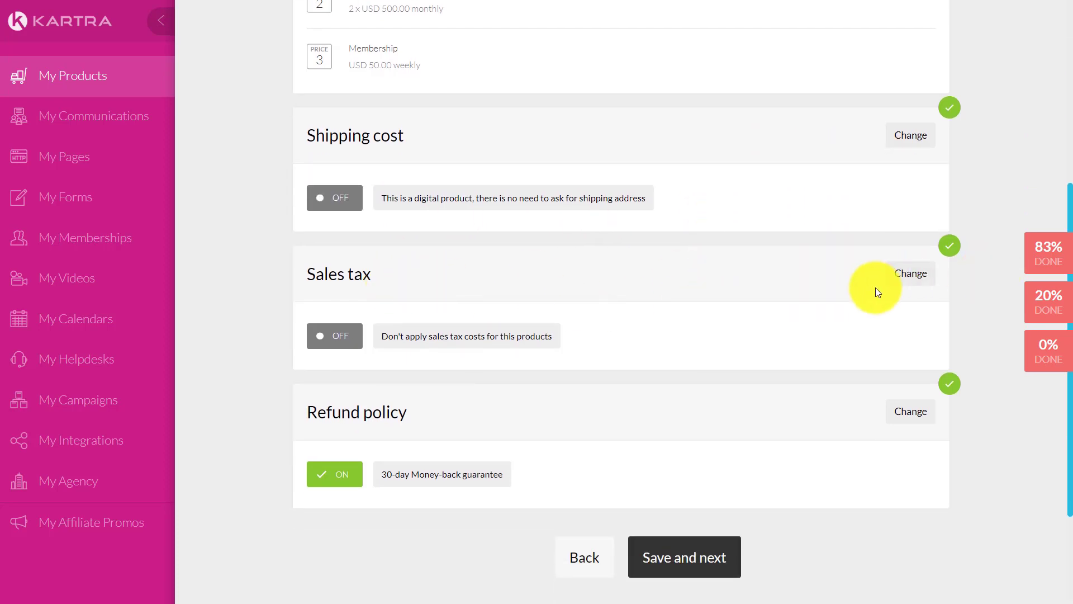
{"action": "left_click", "coordinate": [911, 276]}
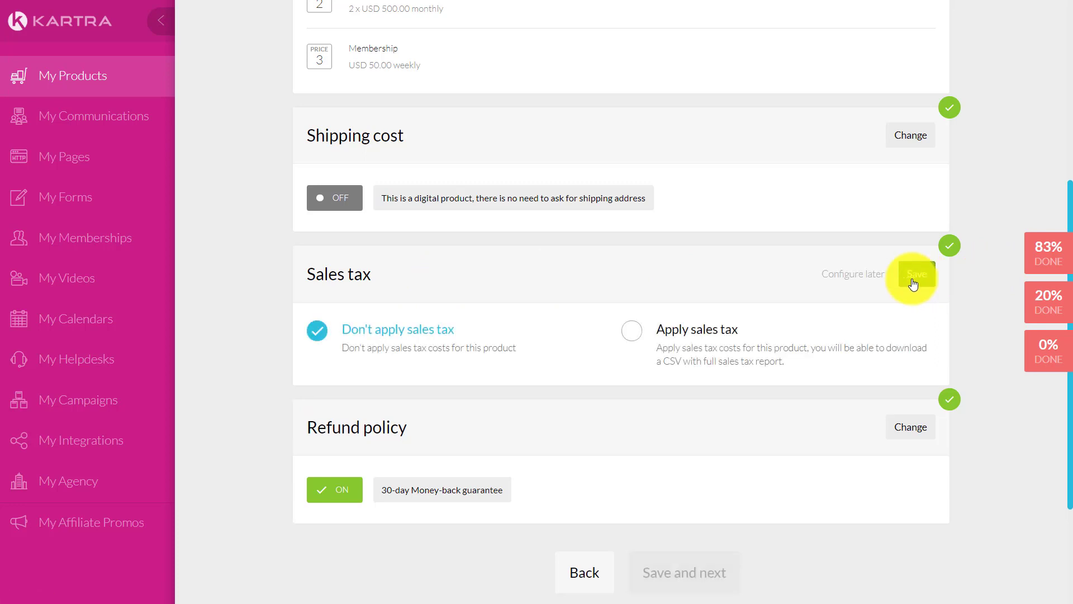
{"action": "left_click", "coordinate": [643, 330]}
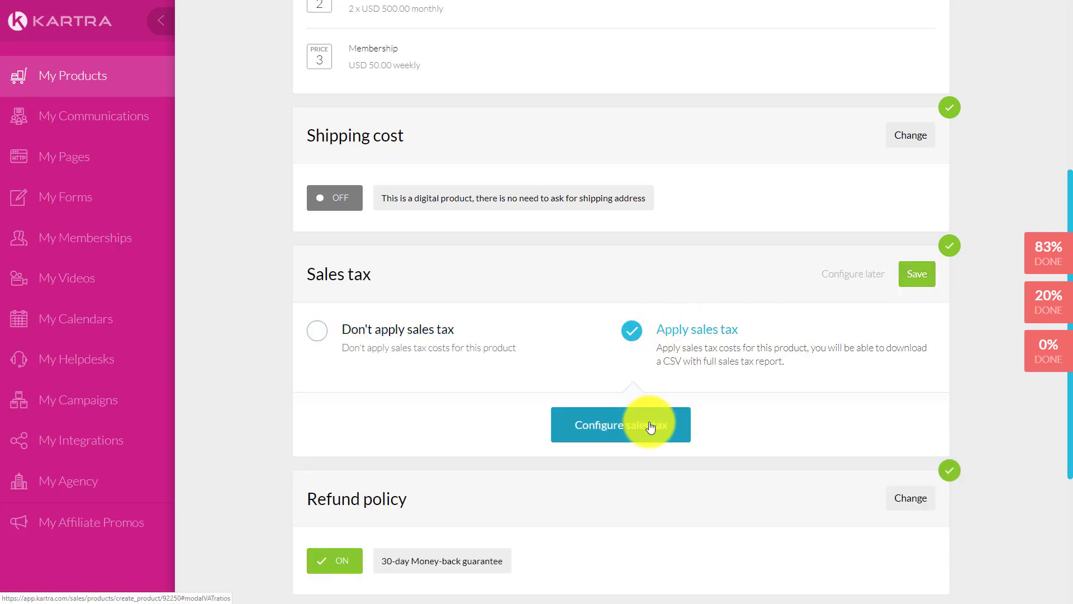
{"action": "left_click", "coordinate": [317, 330]}
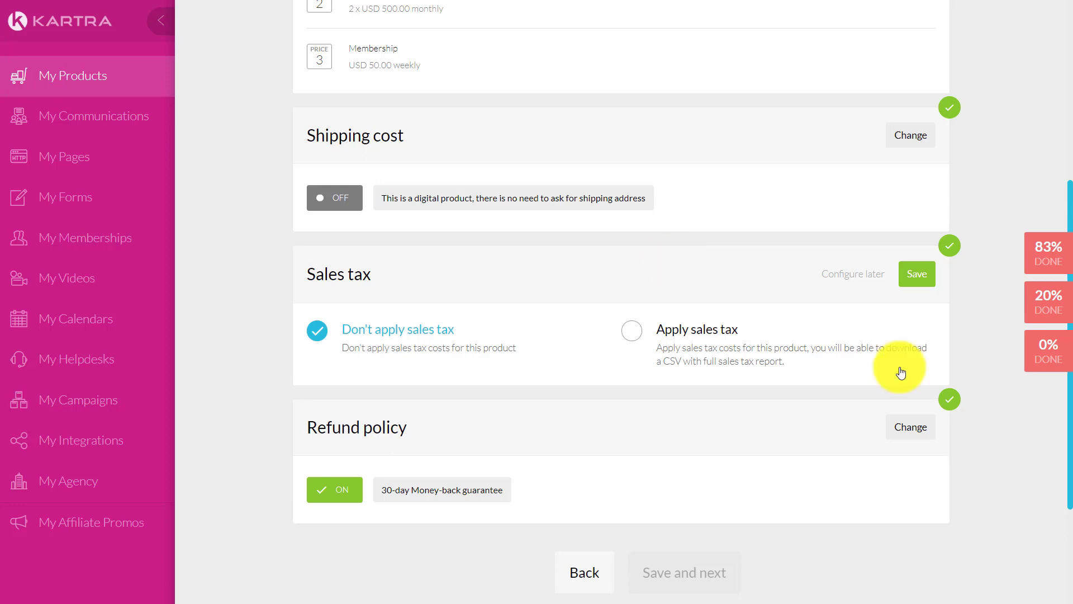
{"action": "left_click", "coordinate": [915, 274]}
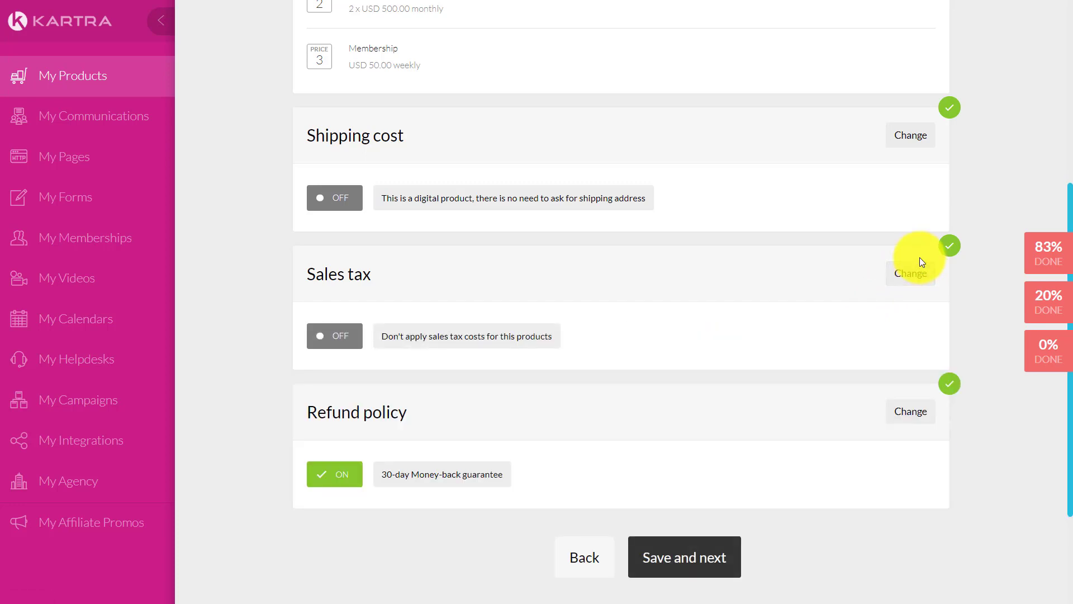
Step: Set the refund policy to No refund, save it, and continue to the Contents stage
{"action": "scroll", "coordinate": [846, 276], "scroll_direction": "down", "scroll_amount": 2}
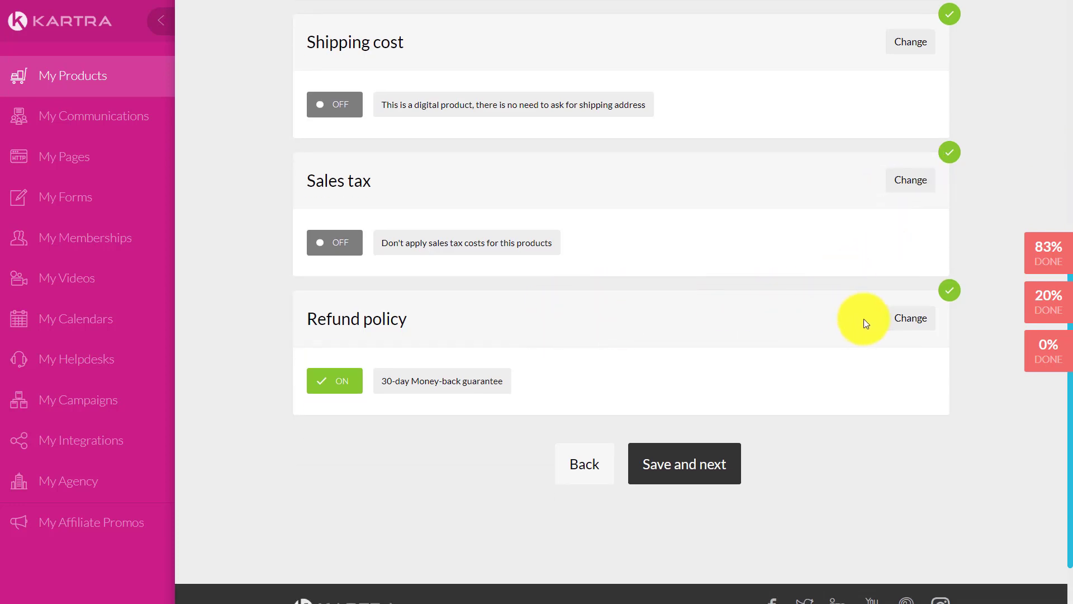
{"action": "left_click", "coordinate": [904, 318]}
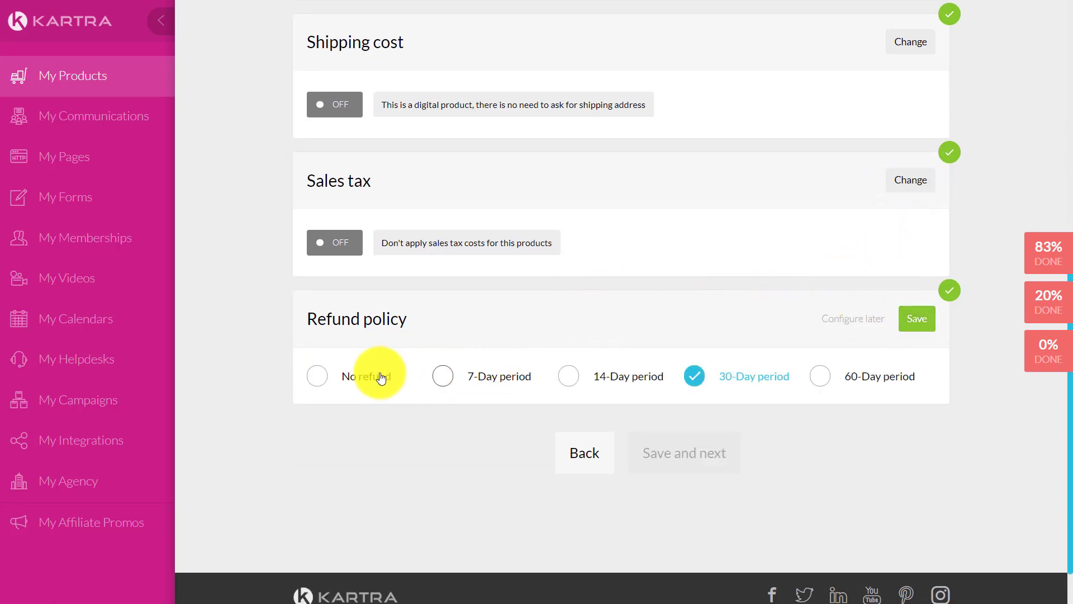
{"action": "left_click", "coordinate": [329, 378]}
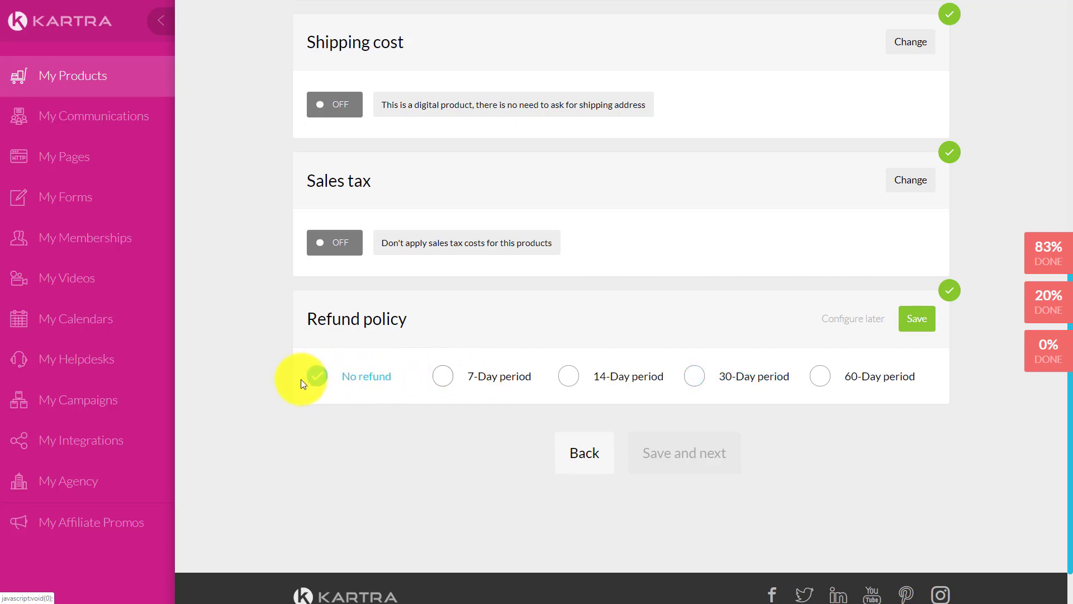
{"action": "left_click", "coordinate": [909, 330]}
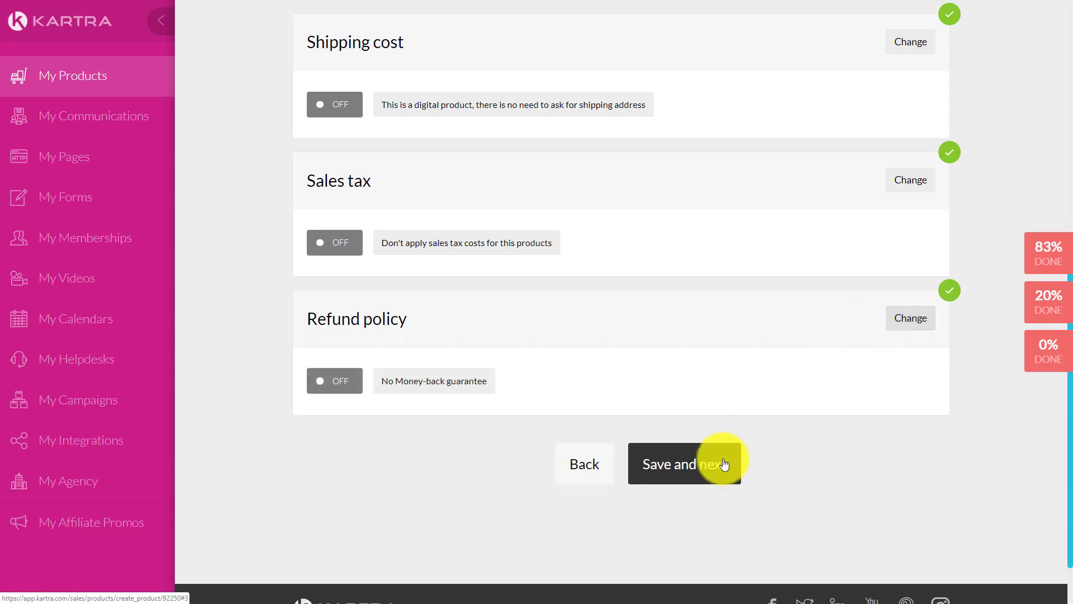
{"action": "left_click", "coordinate": [711, 473]}
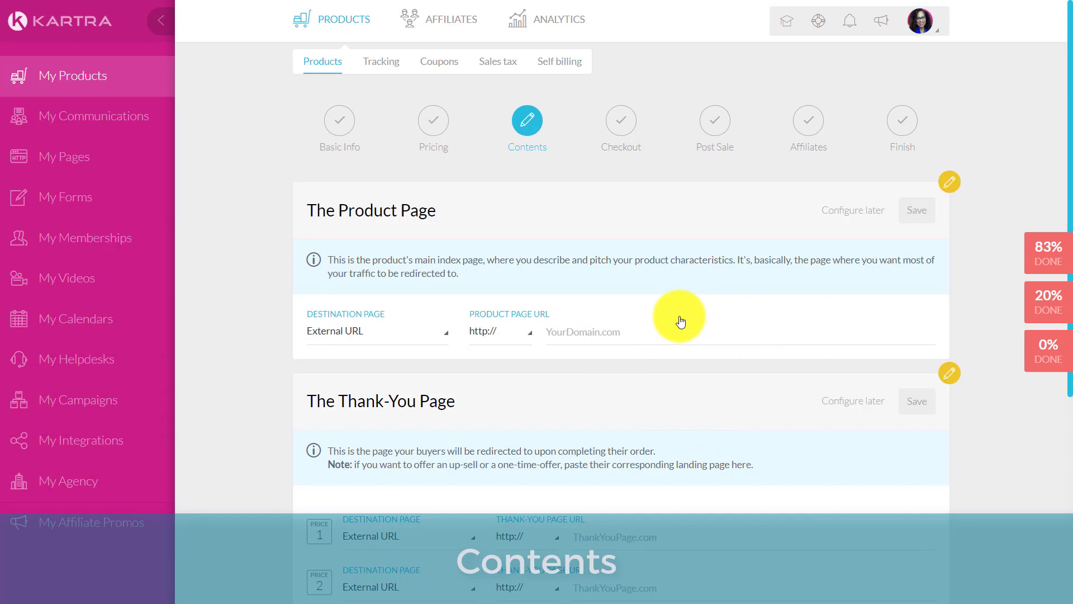
Step: Set the product page to the Kartra page "Test Page for Training" from the category "Test Category for Training" and save it
{"action": "scroll", "coordinate": [678, 319], "scroll_direction": "down", "scroll_amount": 2}
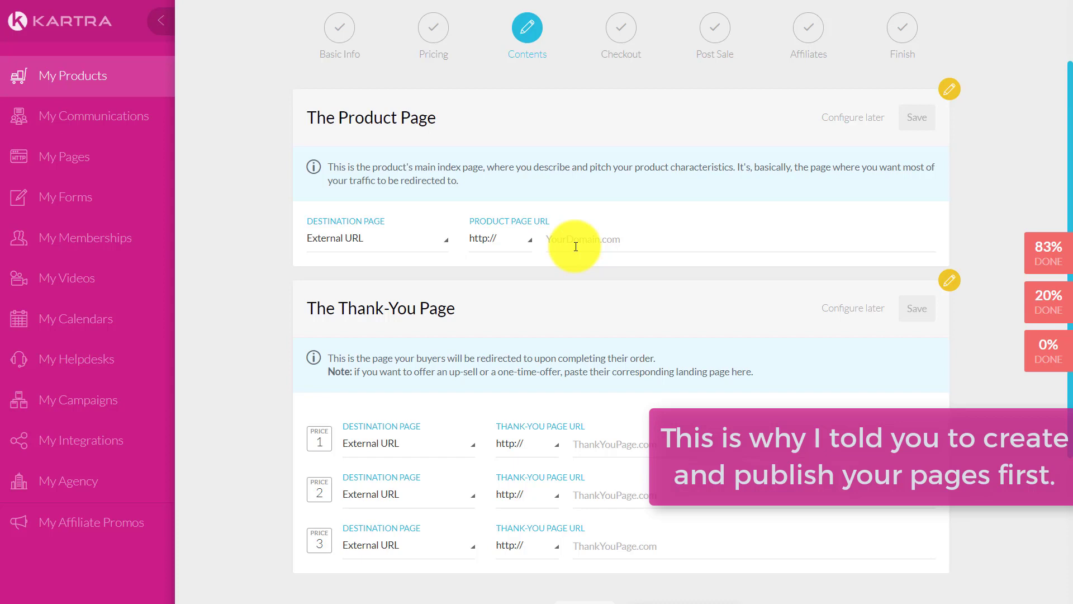
{"action": "left_click", "coordinate": [564, 237]}
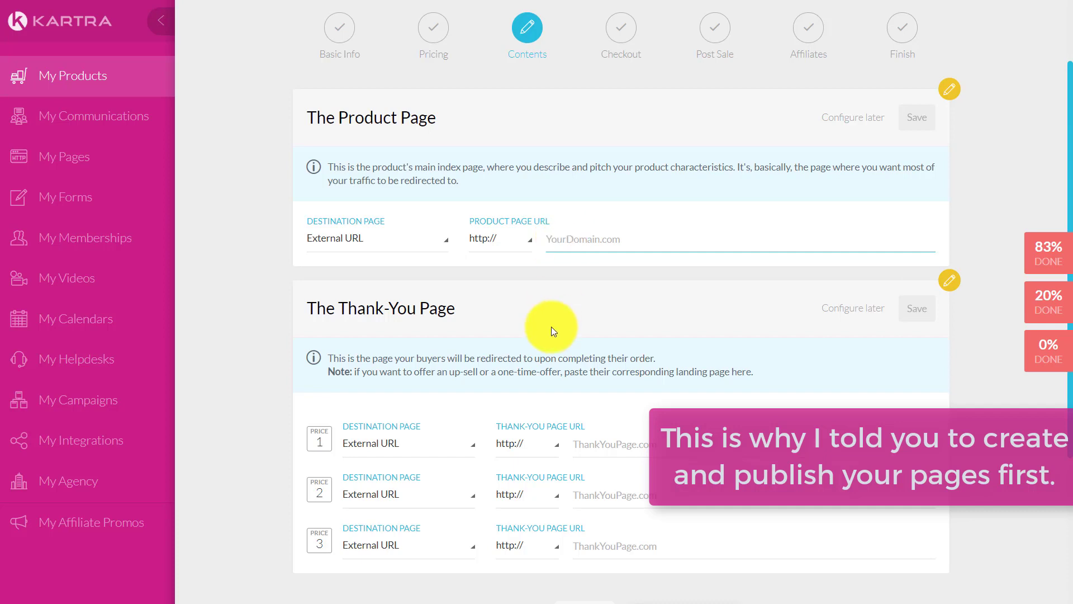
{"action": "left_click", "coordinate": [421, 237]}
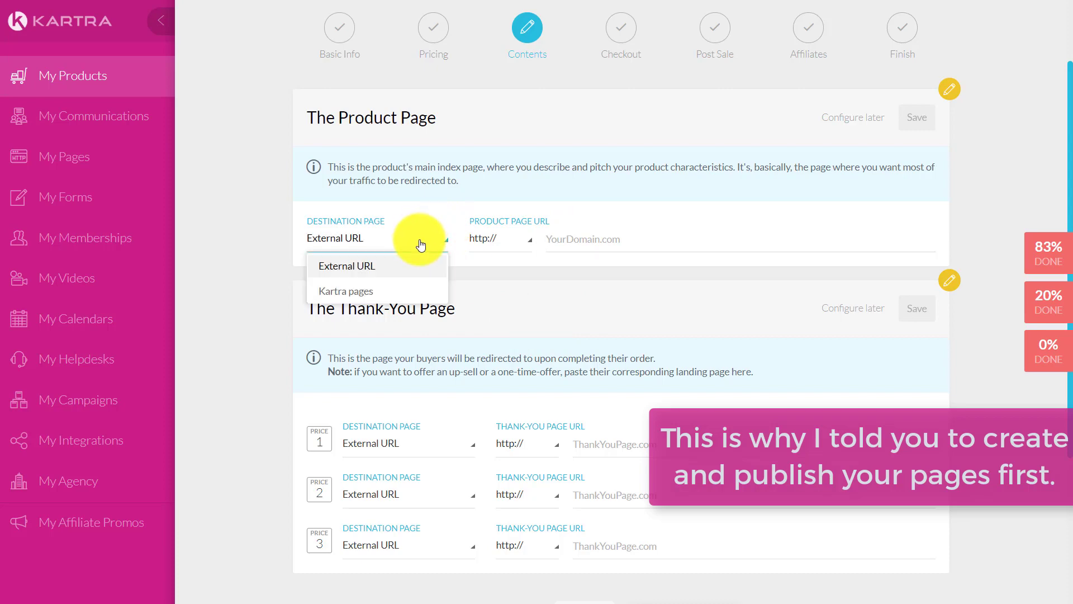
{"action": "left_click", "coordinate": [378, 294]}
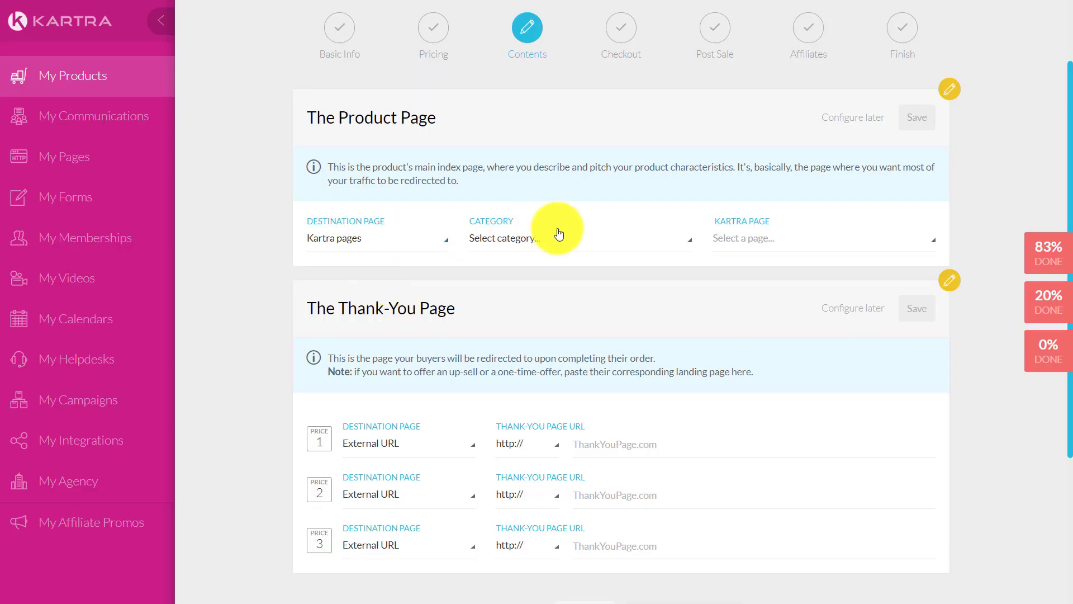
{"action": "left_click", "coordinate": [556, 246]}
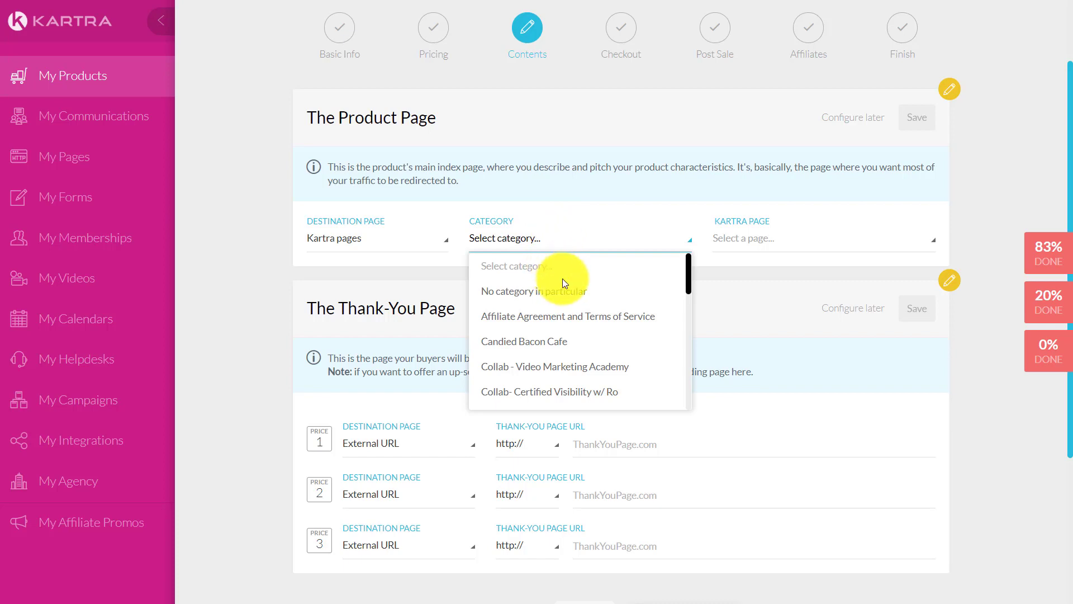
{"action": "scroll", "coordinate": [563, 280], "scroll_direction": "down", "scroll_amount": 5}
{"action": "scroll", "coordinate": [563, 286], "scroll_direction": "down", "scroll_amount": 3}
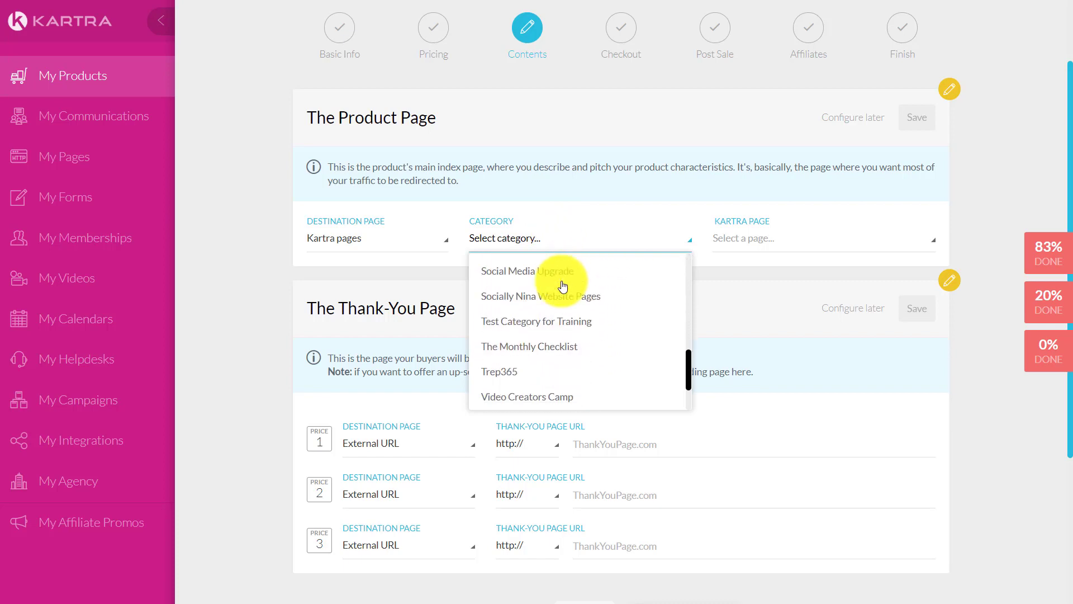
{"action": "left_click", "coordinate": [525, 322]}
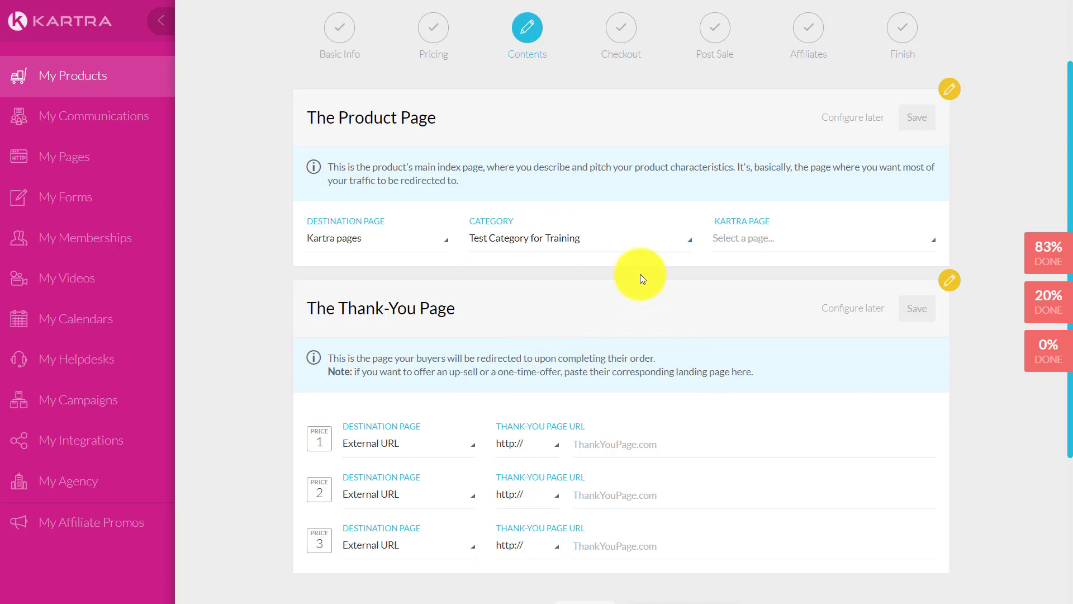
{"action": "left_click", "coordinate": [750, 244]}
{"action": "left_click", "coordinate": [734, 288]}
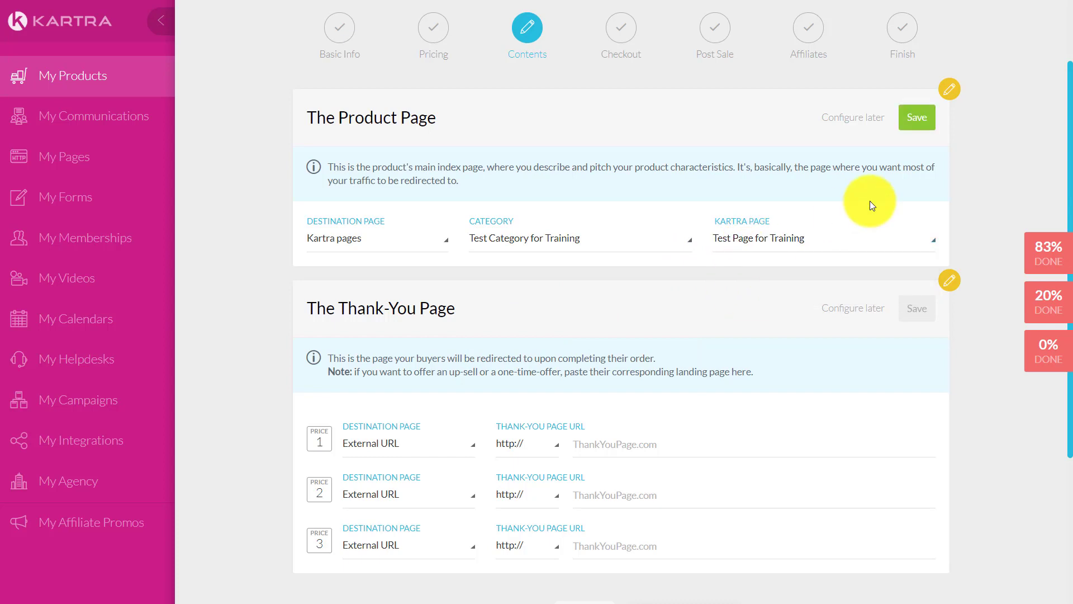
{"action": "left_click", "coordinate": [915, 133]}
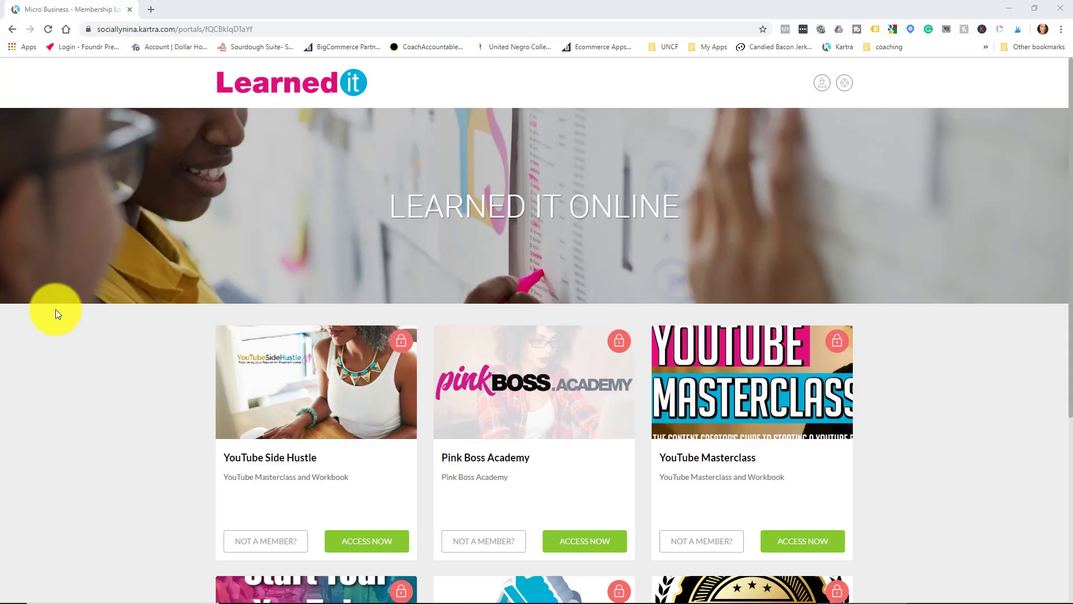
Step: Look through the Learned It Online portal's courses and the sales page that non-members reach from Pink Boss Academy
{"action": "scroll", "coordinate": [217, 178], "scroll_direction": "down", "scroll_amount": 1}
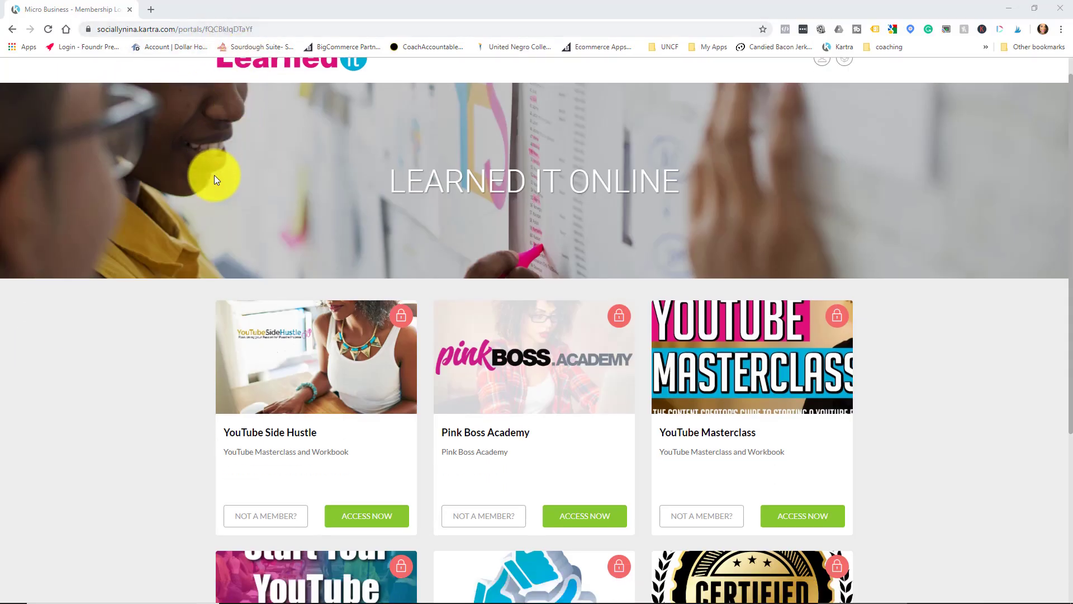
{"action": "scroll", "coordinate": [215, 178], "scroll_direction": "down", "scroll_amount": 3}
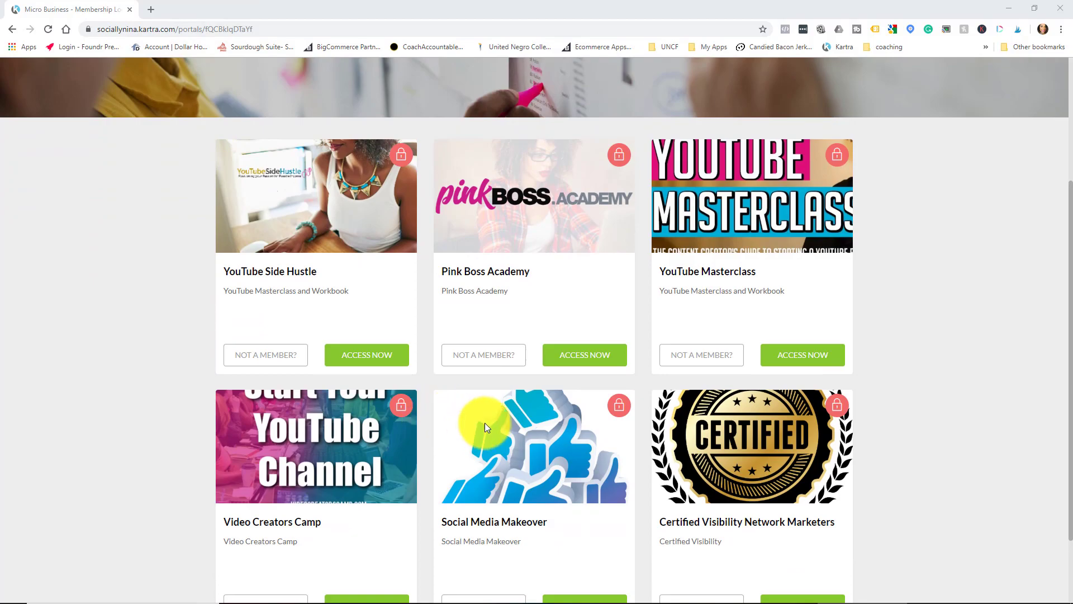
{"action": "scroll", "coordinate": [500, 420], "scroll_direction": "down", "scroll_amount": 1}
{"action": "scroll", "coordinate": [515, 414], "scroll_direction": "up", "scroll_amount": 3}
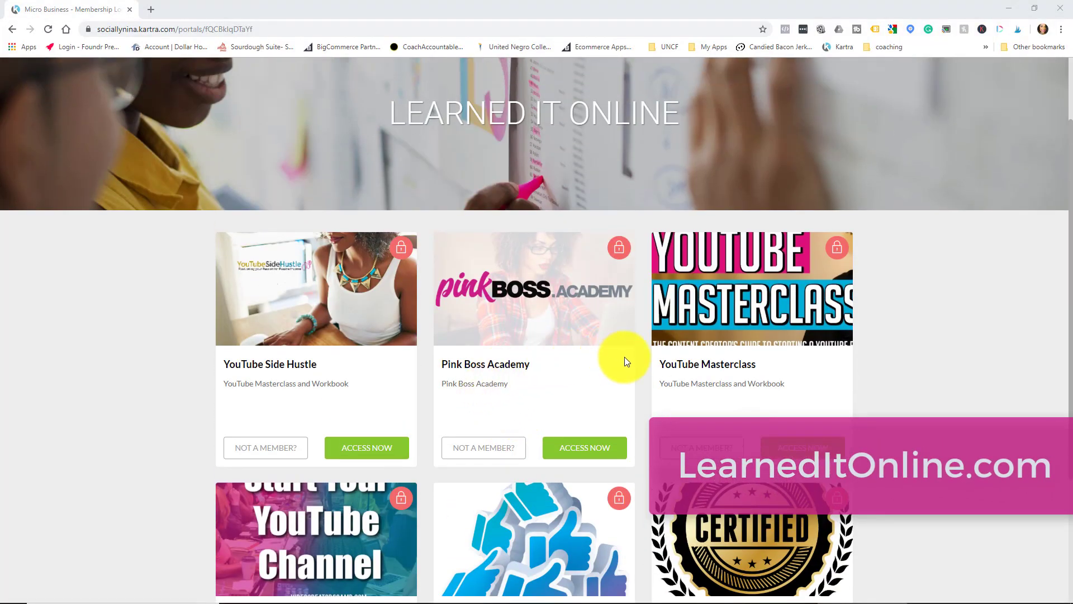
{"action": "scroll", "coordinate": [598, 277], "scroll_direction": "down", "scroll_amount": 2}
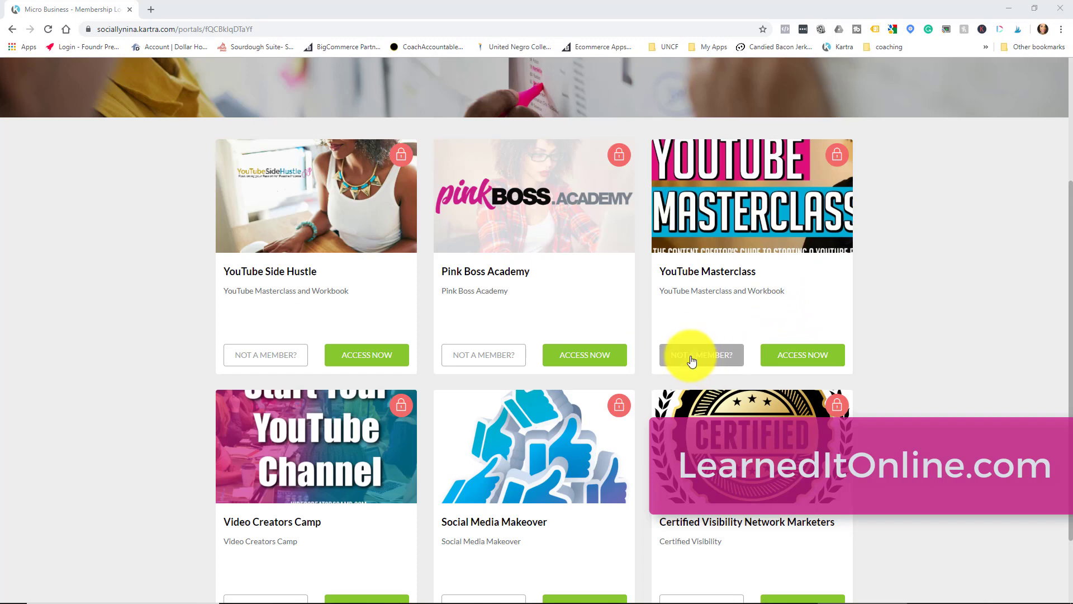
{"action": "scroll", "coordinate": [615, 268], "scroll_direction": "down", "scroll_amount": 2}
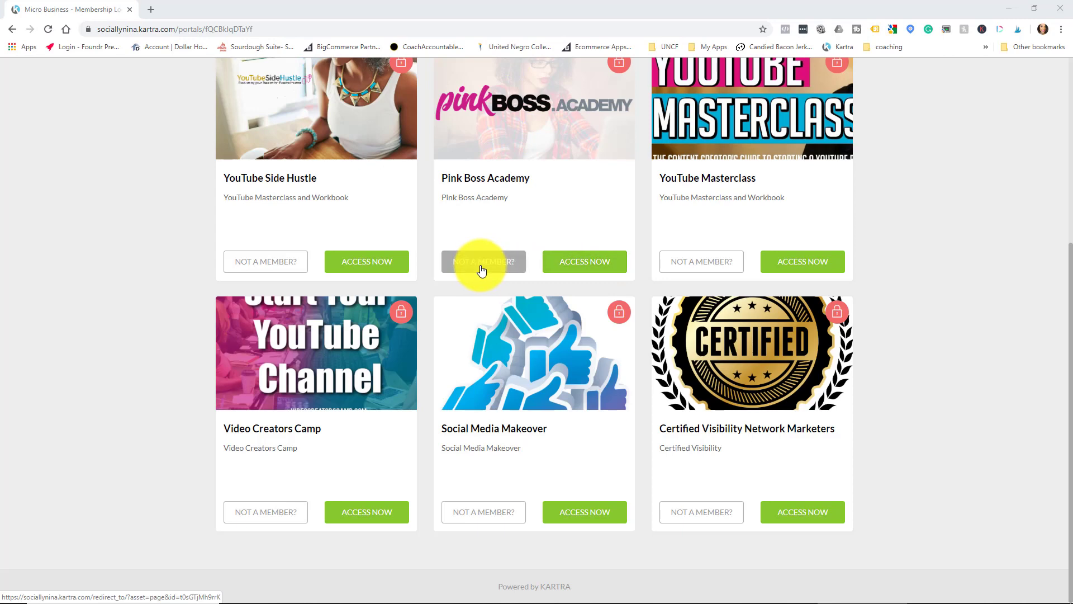
{"action": "left_click", "coordinate": [481, 271]}
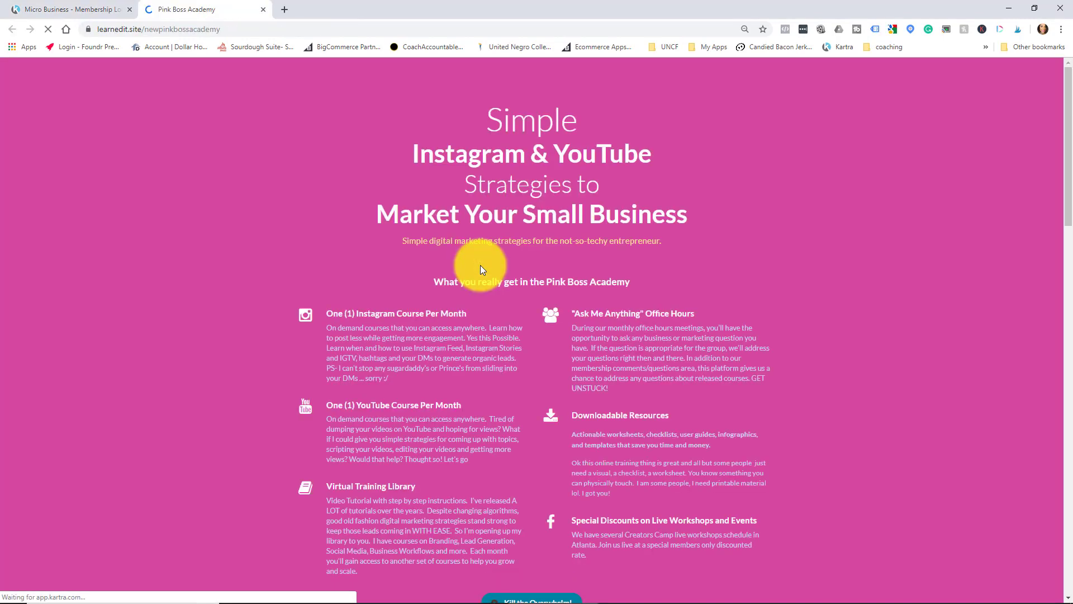
{"action": "scroll", "coordinate": [480, 265], "scroll_direction": "down", "scroll_amount": 10}
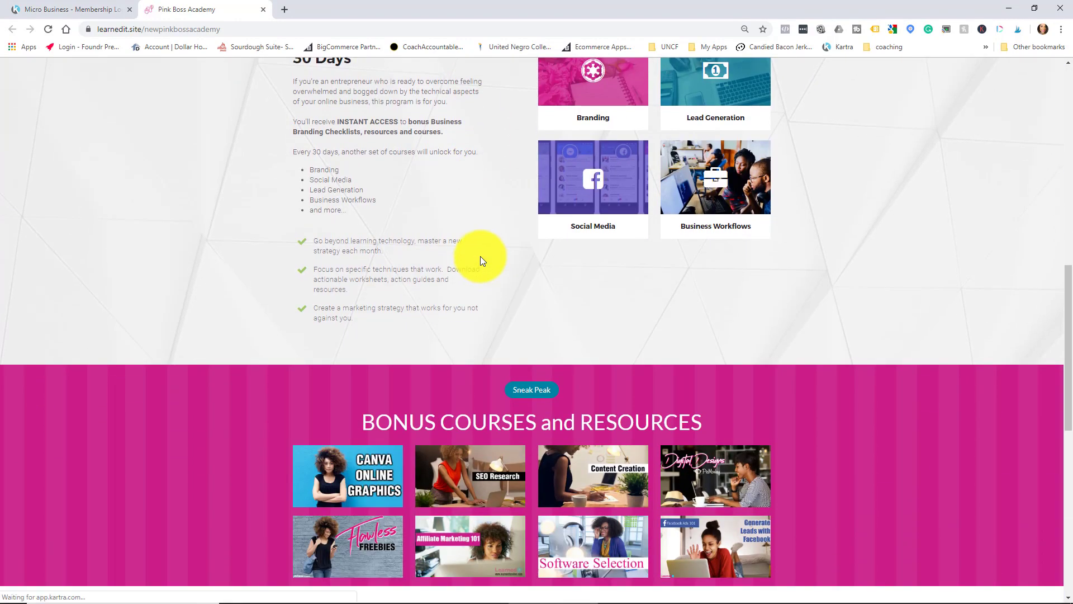
{"action": "left_click", "coordinate": [263, 9]}
{"action": "double_click", "coordinate": [262, 9]}
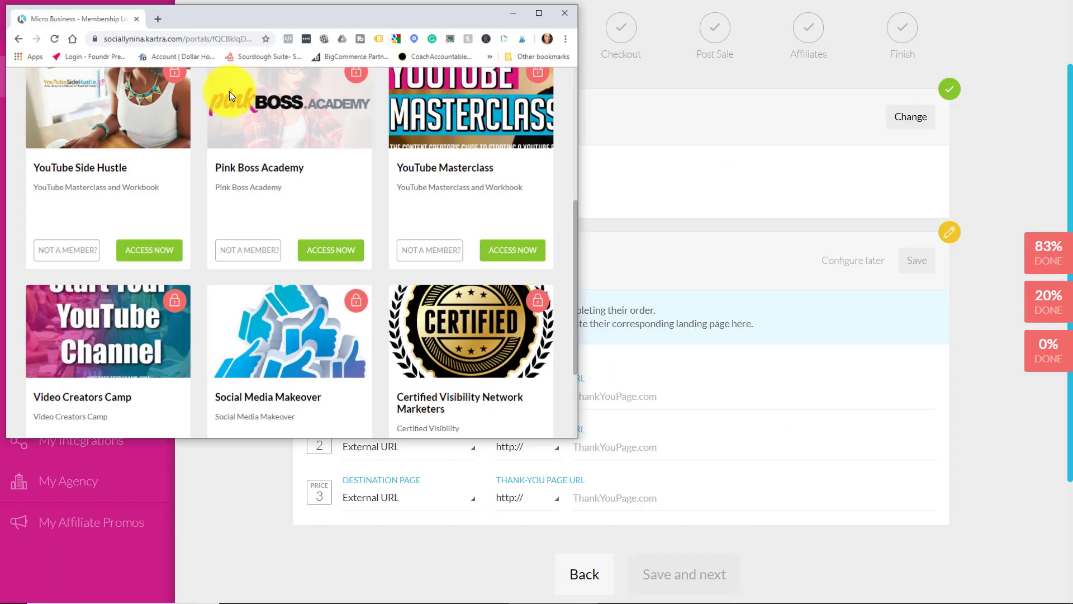
{"action": "double_click", "coordinate": [232, 15]}
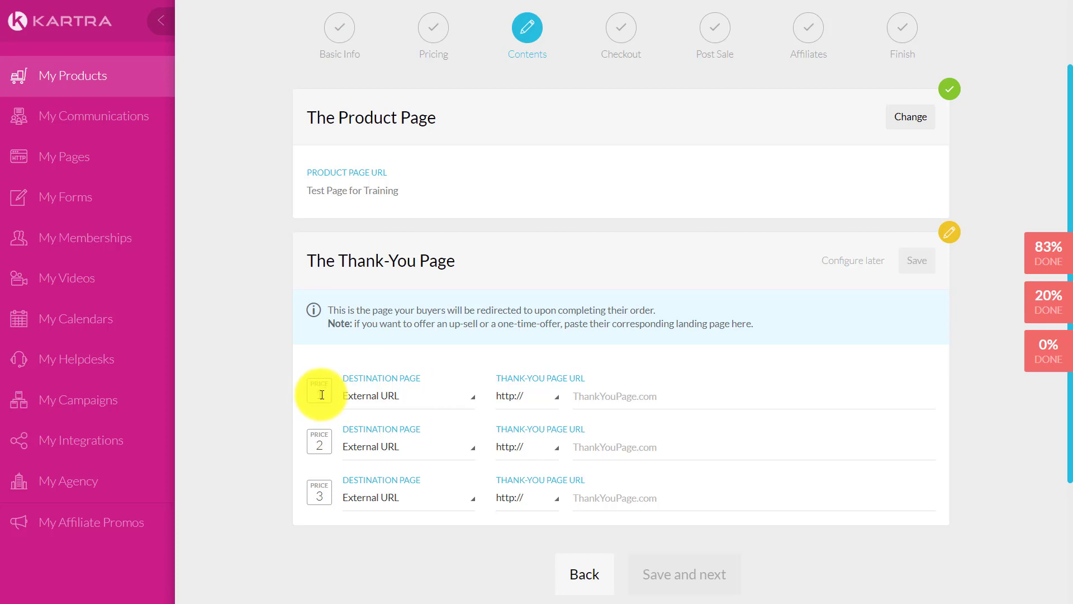
{"action": "left_click", "coordinate": [397, 391]}
{"action": "left_click", "coordinate": [389, 448]}
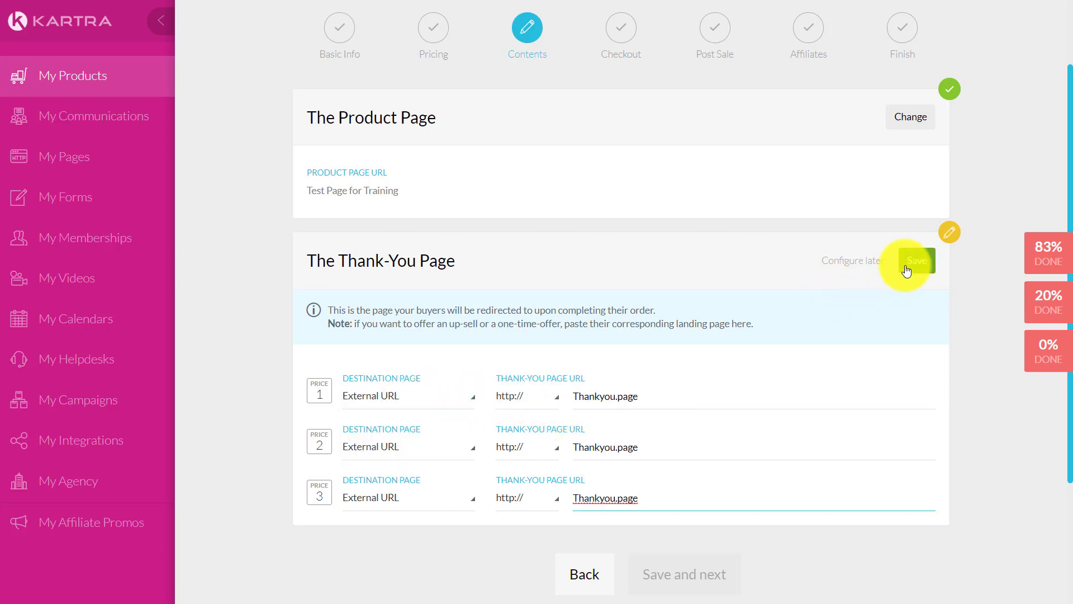
{"action": "left_click", "coordinate": [906, 269]}
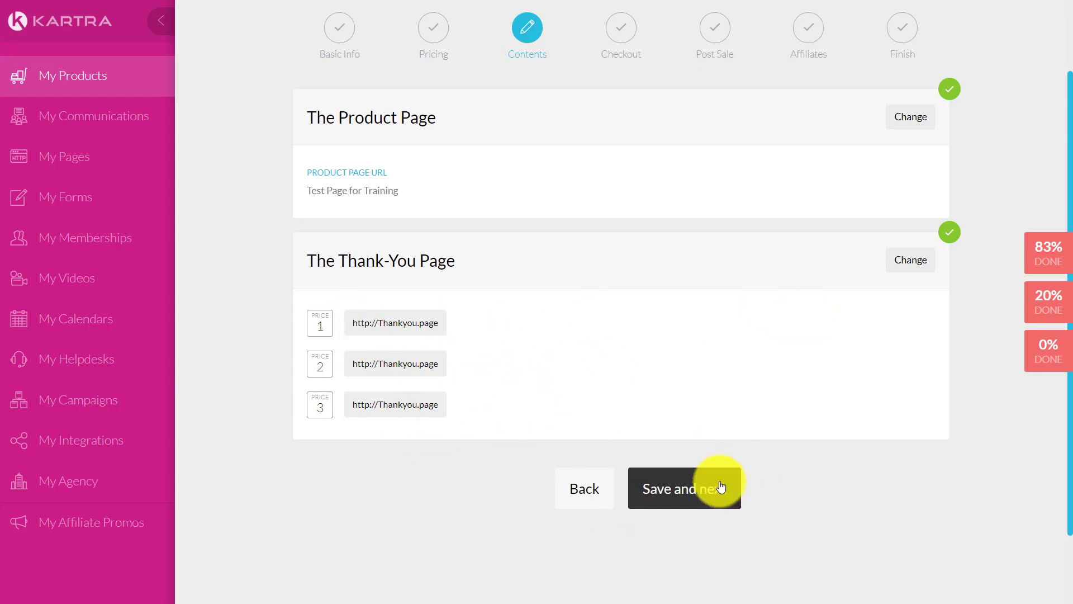
{"action": "left_click", "coordinate": [689, 488]}
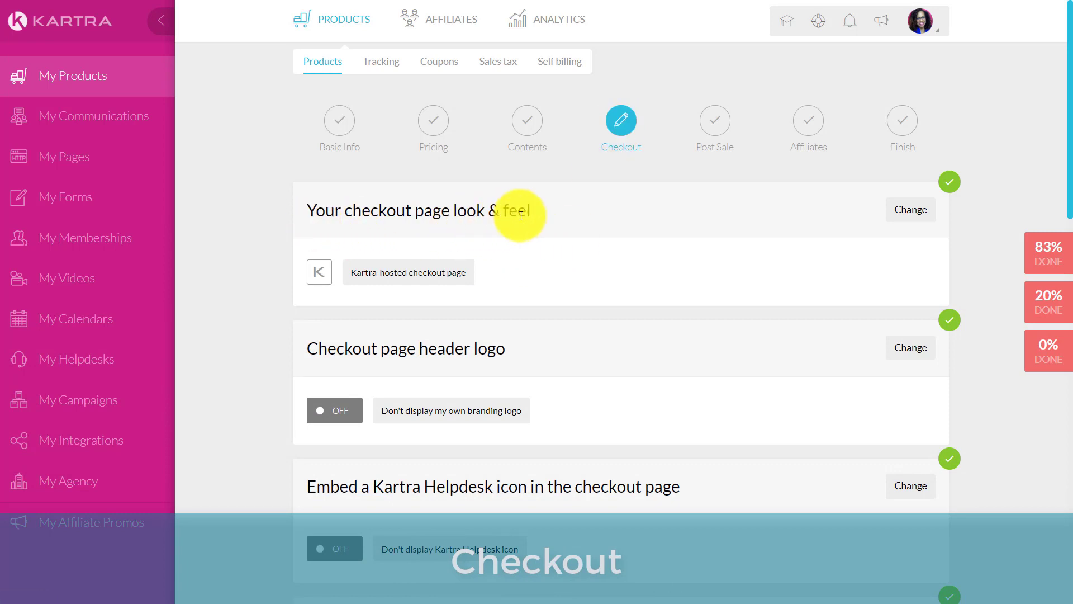
Step: Open the checkout page look & feel settings for editing and preview the Kartra-hosted checkout page
{"action": "left_click", "coordinate": [907, 212]}
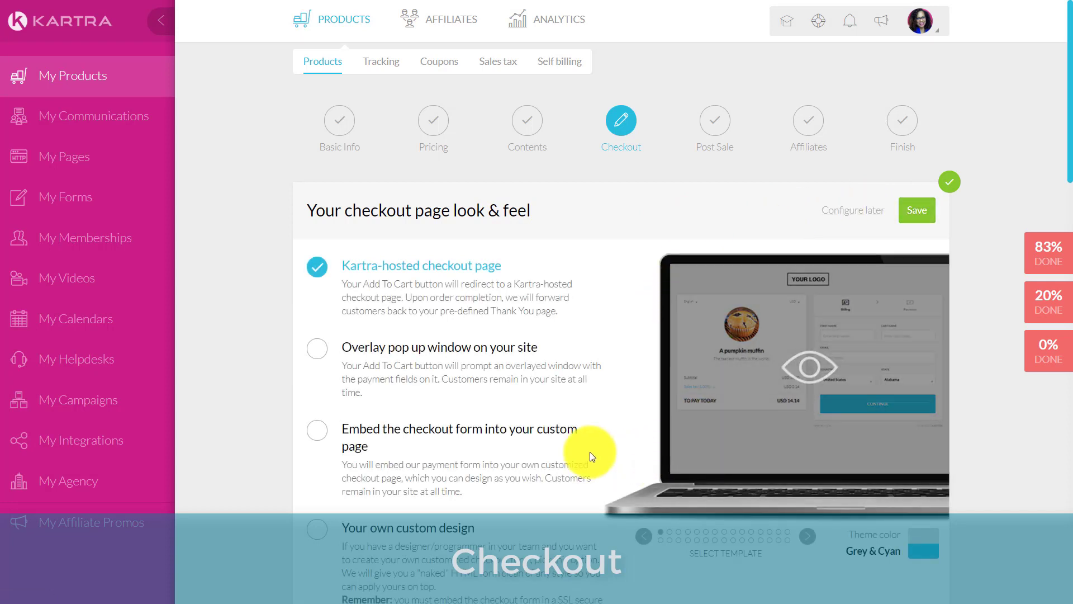
{"action": "scroll", "coordinate": [579, 406], "scroll_direction": "down", "scroll_amount": 2}
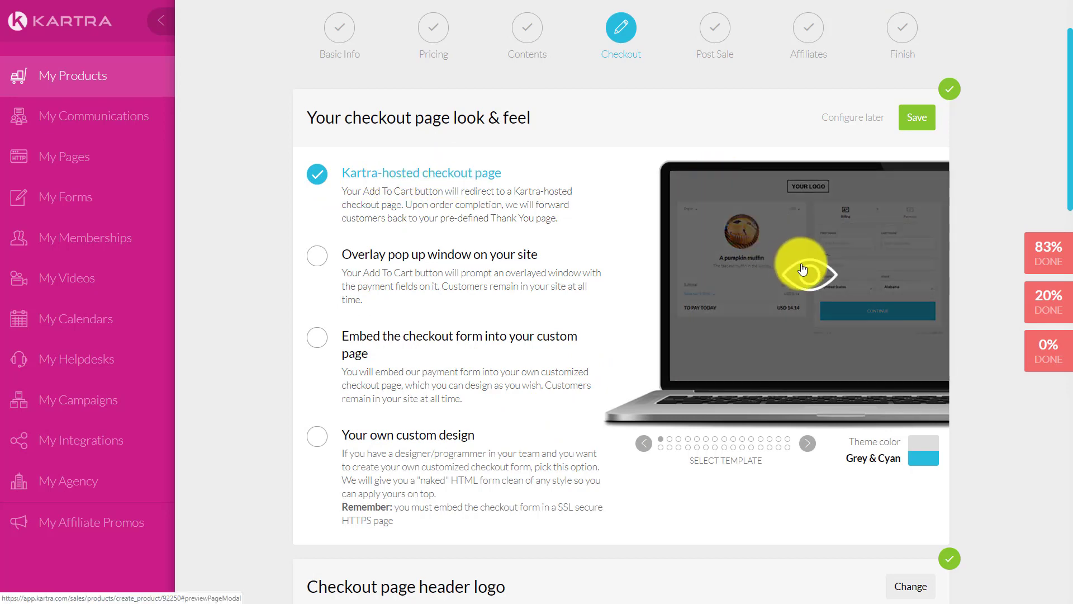
{"action": "left_click", "coordinate": [804, 266]}
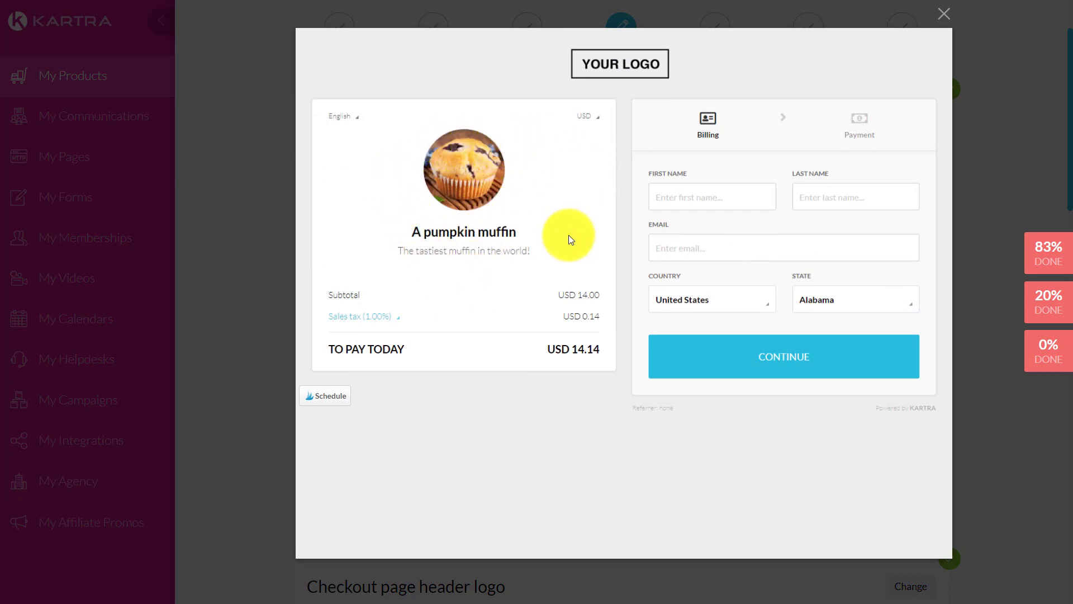
{"action": "left_click", "coordinate": [944, 14]}
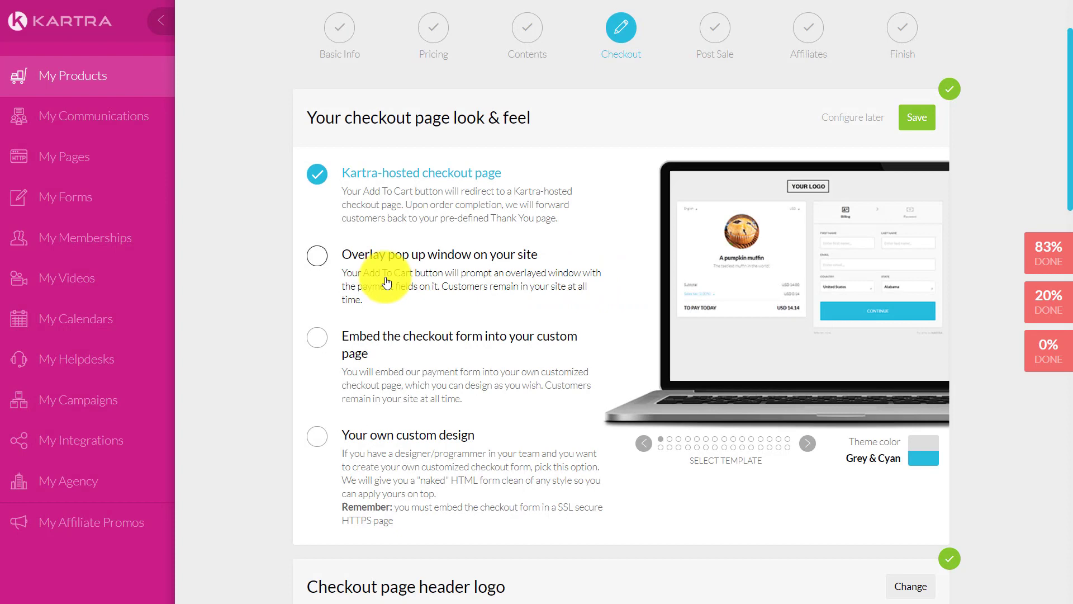
Step: Preview the checkout as an overlay pop-up window on your site, and switch back to the Kartra-hosted checkout page
{"action": "left_click", "coordinate": [320, 259]}
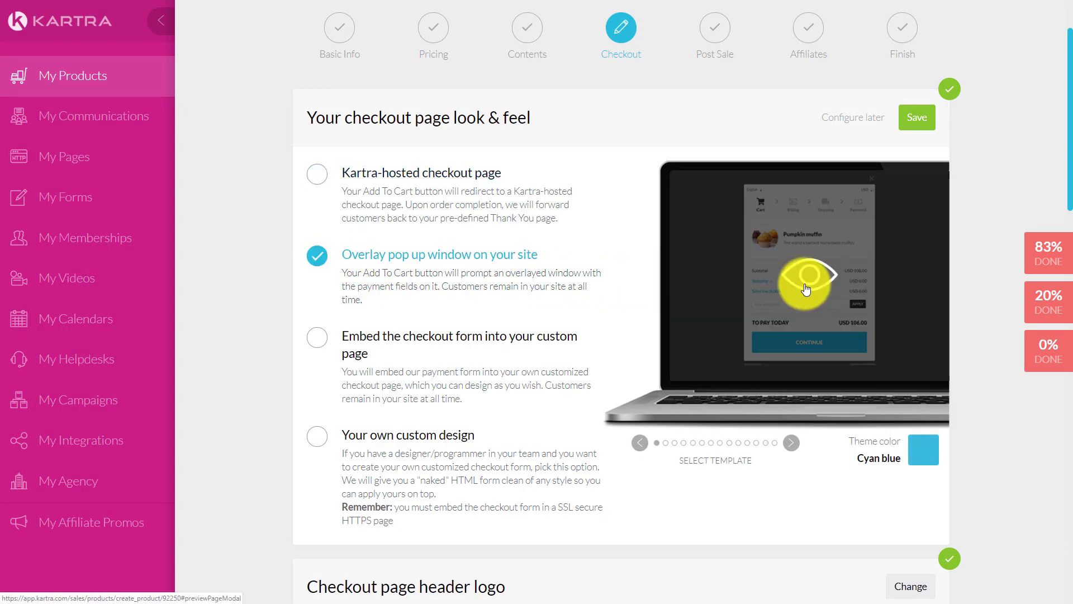
{"action": "left_click", "coordinate": [805, 282]}
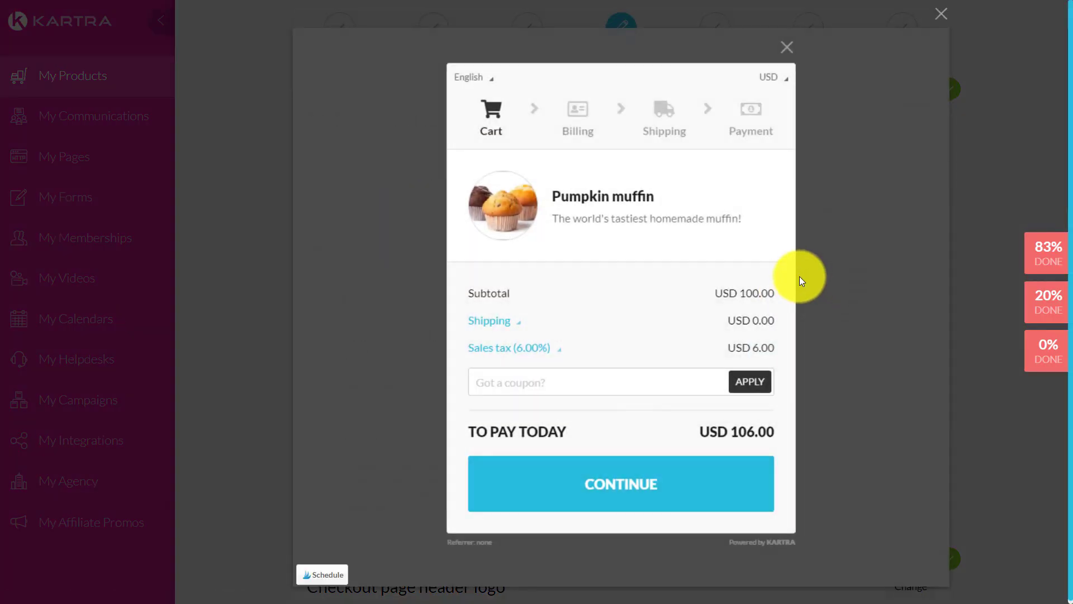
{"action": "left_click", "coordinate": [938, 16]}
{"action": "left_click", "coordinate": [317, 175]}
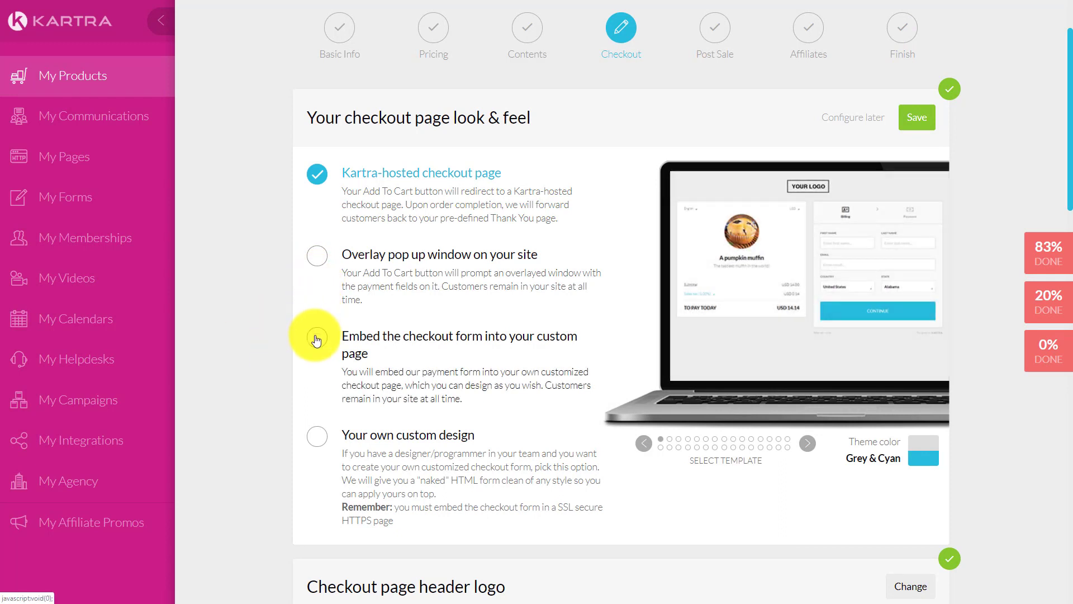
Step: Preview the checkout form embedded into a custom page, and look at the option for your own custom design
{"action": "left_click", "coordinate": [316, 339]}
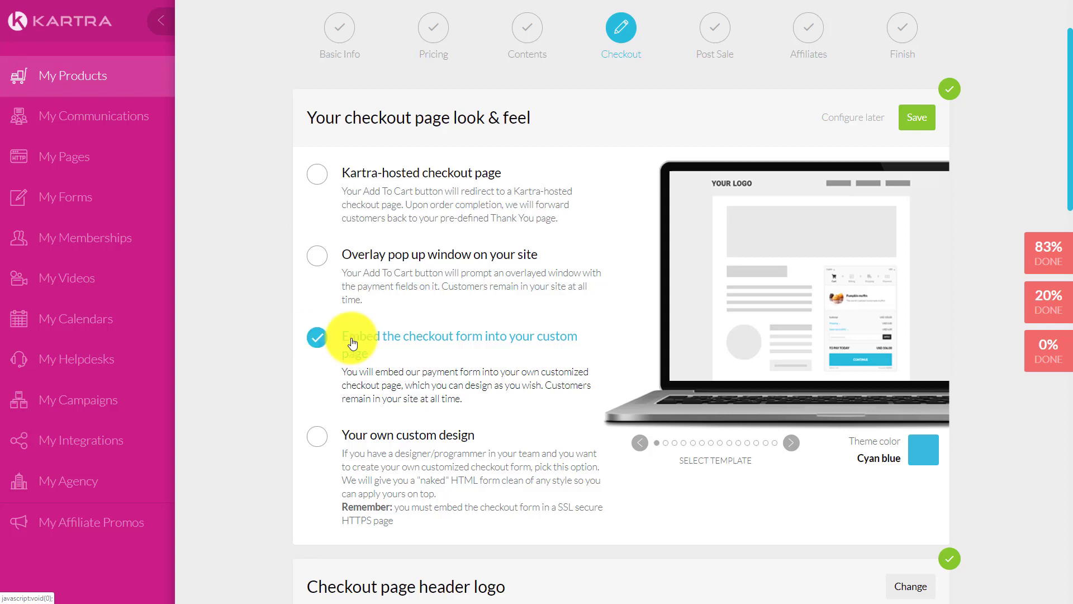
{"action": "mouse_move", "coordinate": [843, 323]}
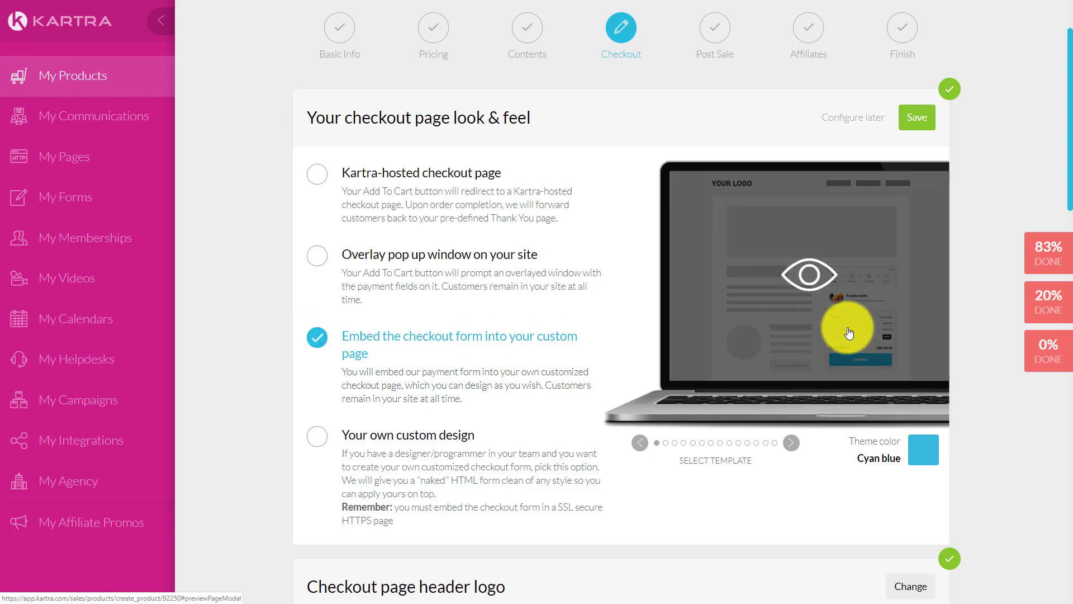
{"action": "left_click", "coordinate": [817, 284]}
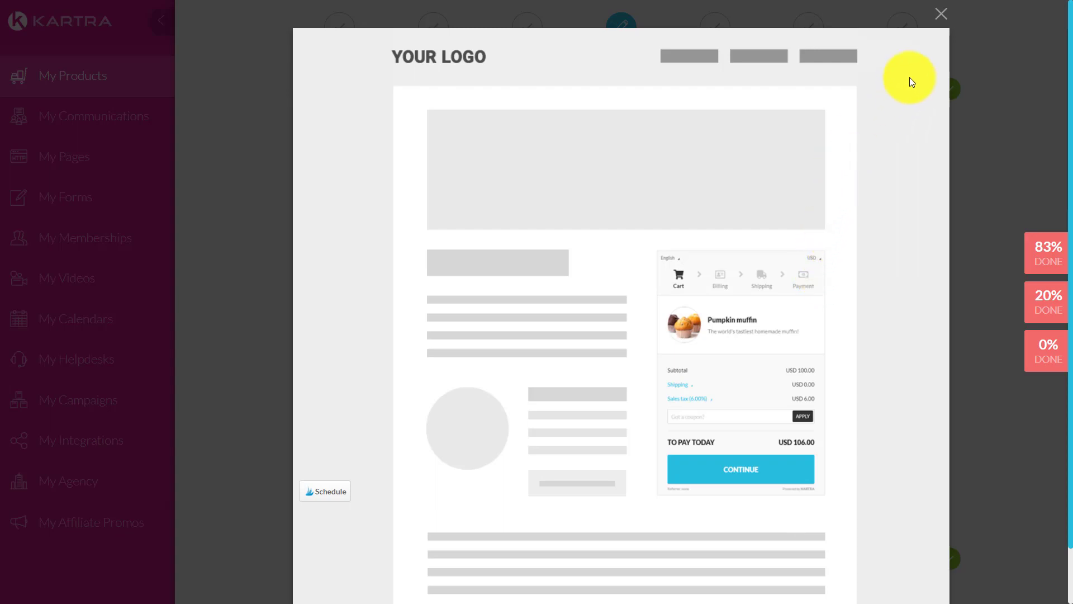
{"action": "left_click", "coordinate": [940, 14]}
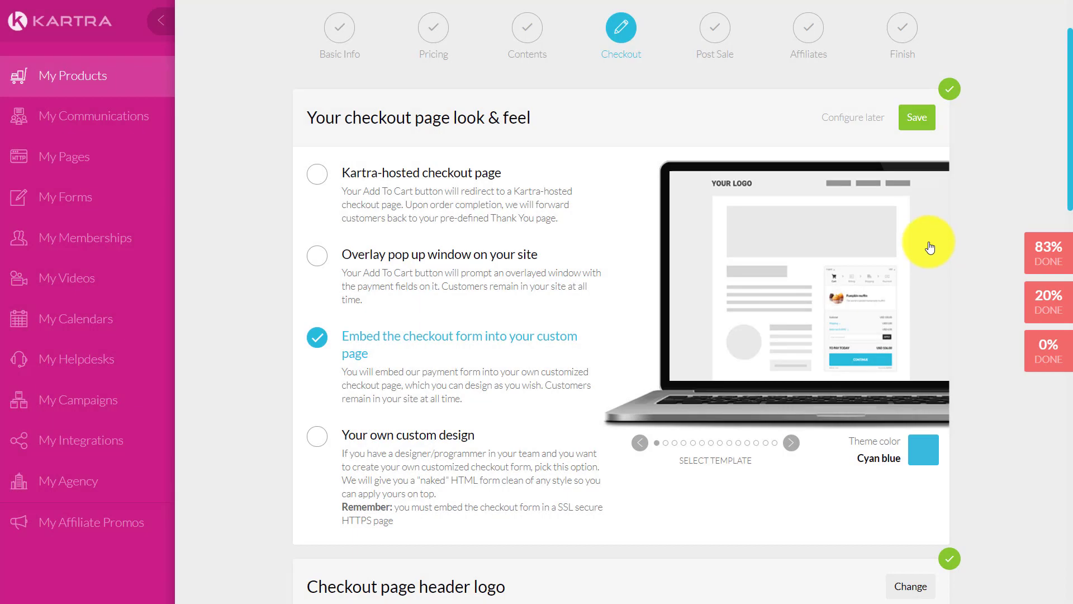
{"action": "mouse_move", "coordinate": [932, 248]}
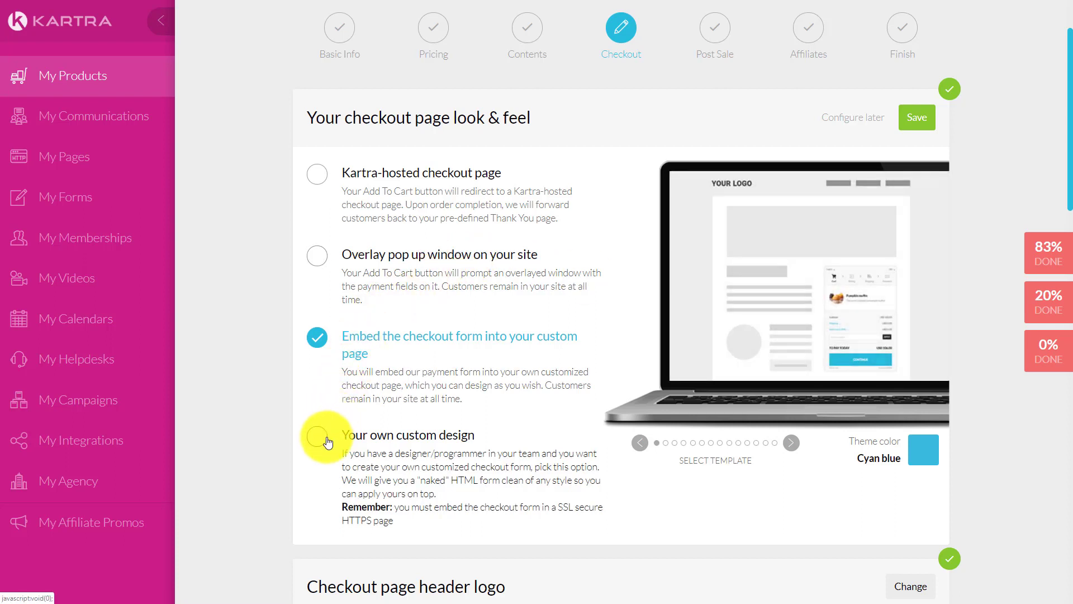
{"action": "left_click", "coordinate": [328, 443]}
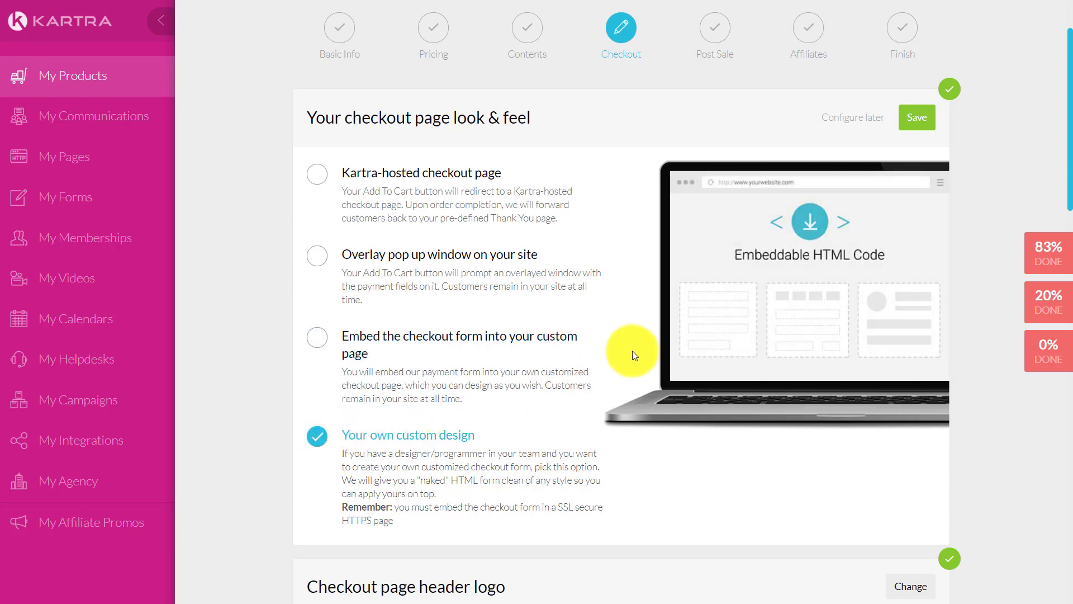
{"action": "scroll", "coordinate": [632, 352], "scroll_direction": "down", "scroll_amount": 2}
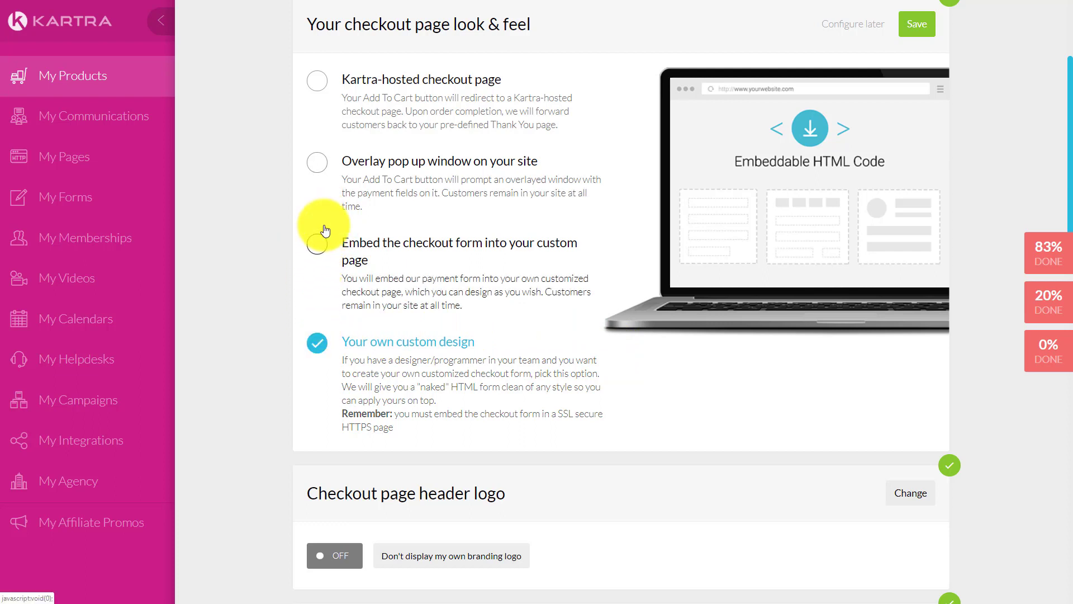
Step: Choose the Kartra-hosted checkout page and browse its templates to the one with the Orange theme color
{"action": "left_click", "coordinate": [319, 81]}
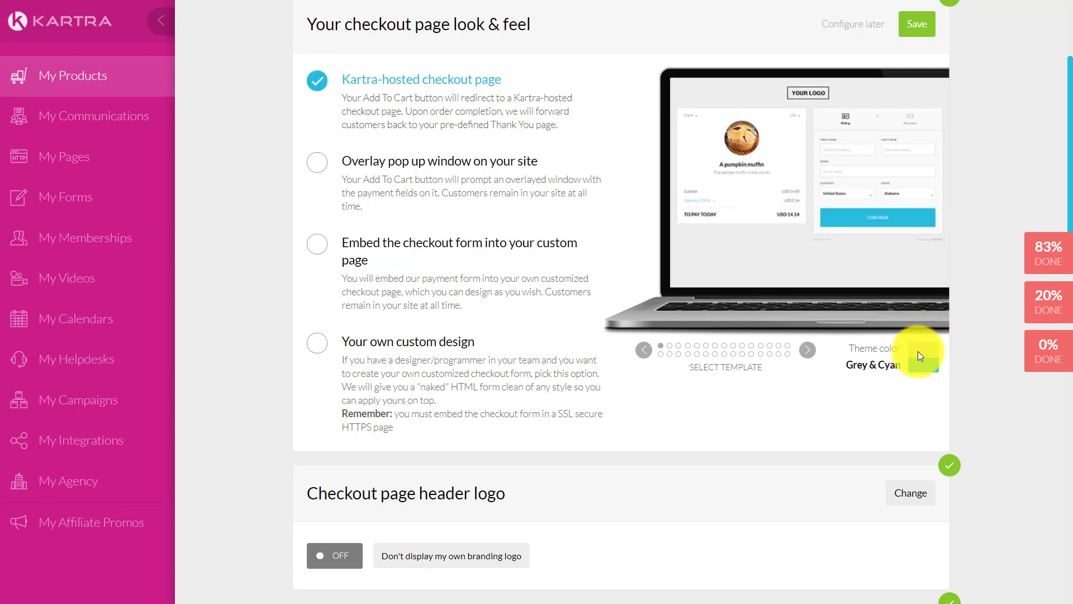
{"action": "left_click", "coordinate": [808, 351]}
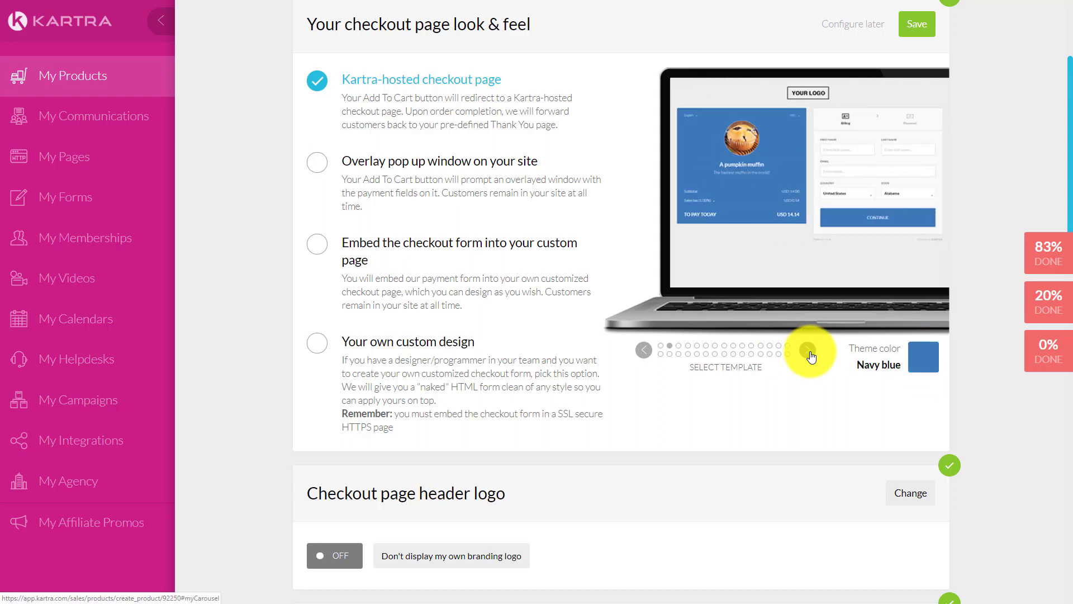
{"action": "left_click", "coordinate": [808, 351]}
{"action": "left_click", "coordinate": [808, 351]}
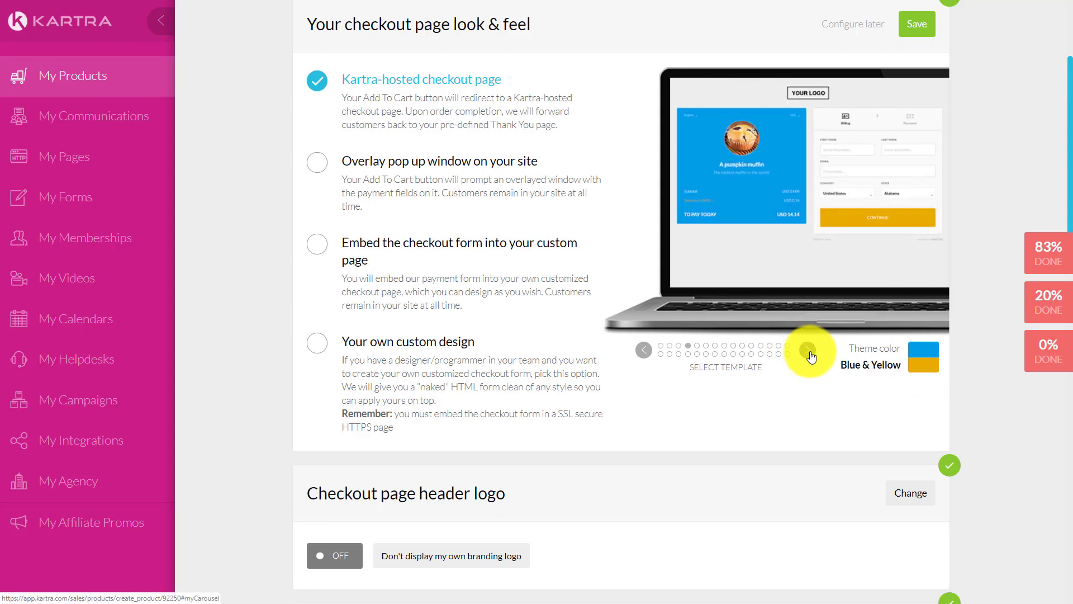
{"action": "left_click", "coordinate": [808, 351]}
{"action": "scroll", "coordinate": [807, 341], "scroll_direction": "down", "scroll_amount": 3}
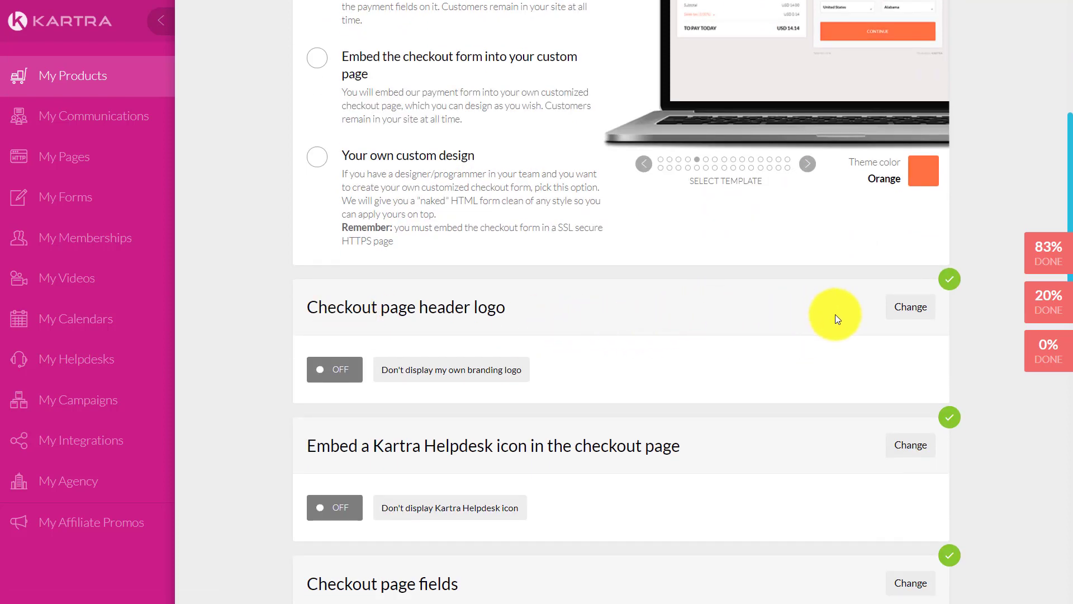
{"action": "scroll", "coordinate": [595, 374], "scroll_direction": "up", "scroll_amount": 5}
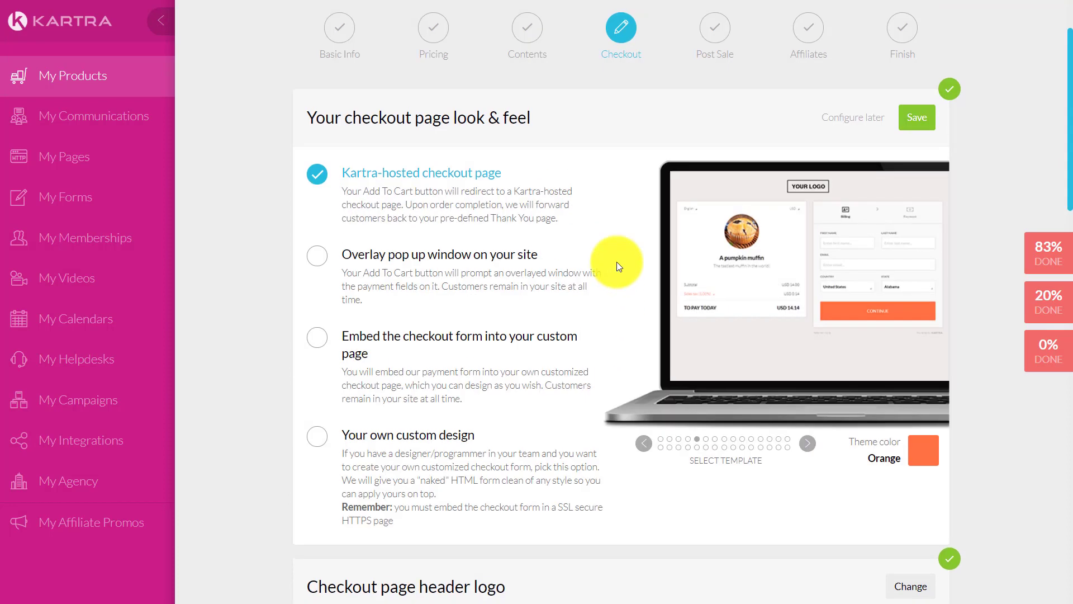
{"action": "mouse_move", "coordinate": [790, 184]}
Step: Try the "Need help?" bar as the checkout page's Kartra Helpdesk icon, but save the setting as "No, no need"
{"action": "scroll", "coordinate": [748, 228], "scroll_direction": "down", "scroll_amount": 3}
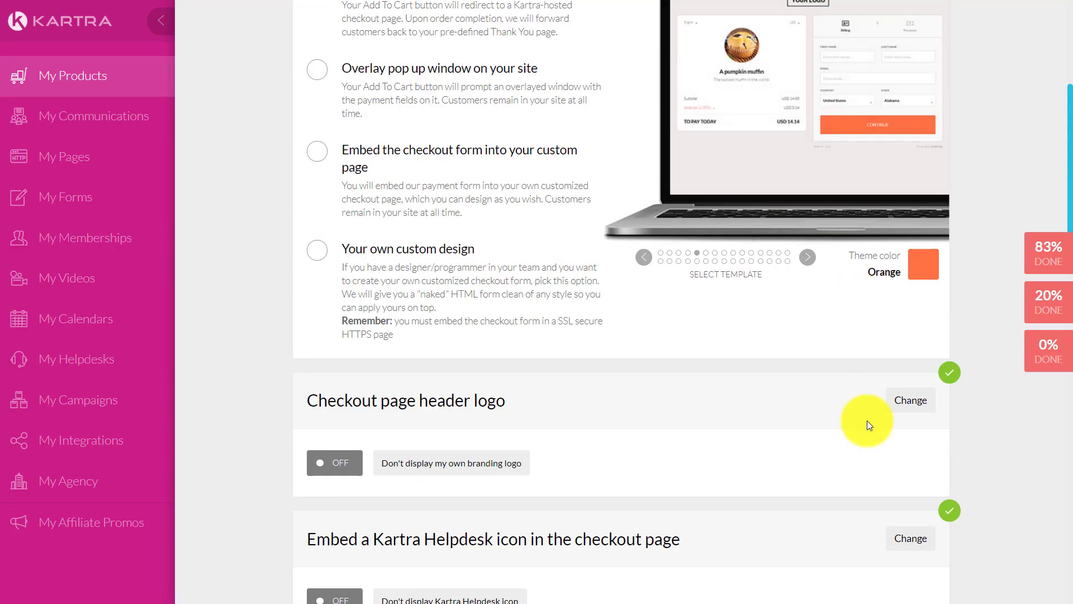
{"action": "scroll", "coordinate": [867, 420], "scroll_direction": "down", "scroll_amount": 2}
{"action": "scroll", "coordinate": [877, 327], "scroll_direction": "down", "scroll_amount": 2}
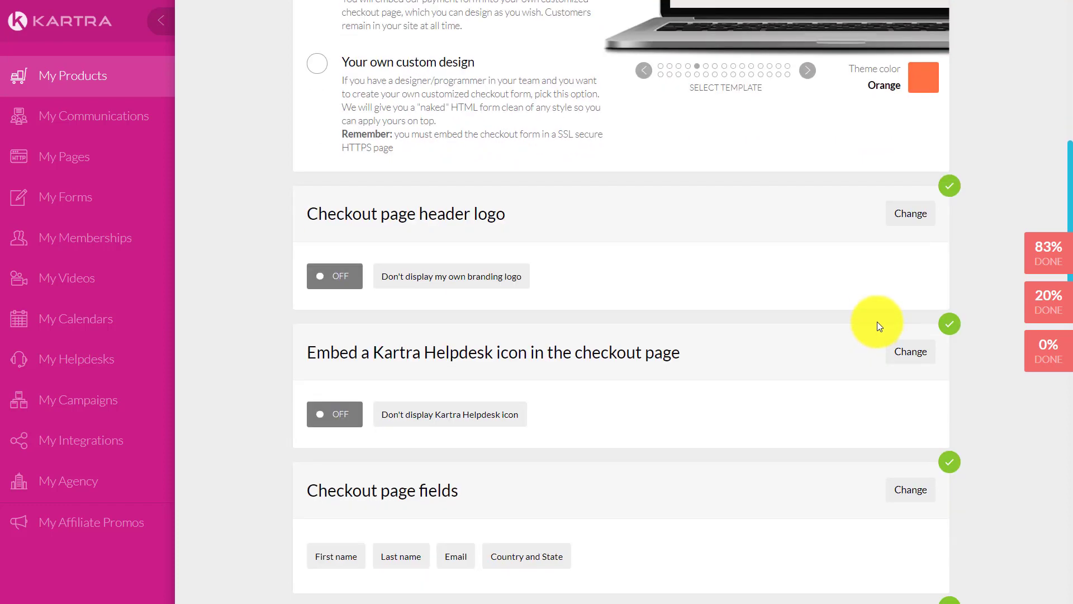
{"action": "scroll", "coordinate": [877, 327], "scroll_direction": "down", "scroll_amount": 2}
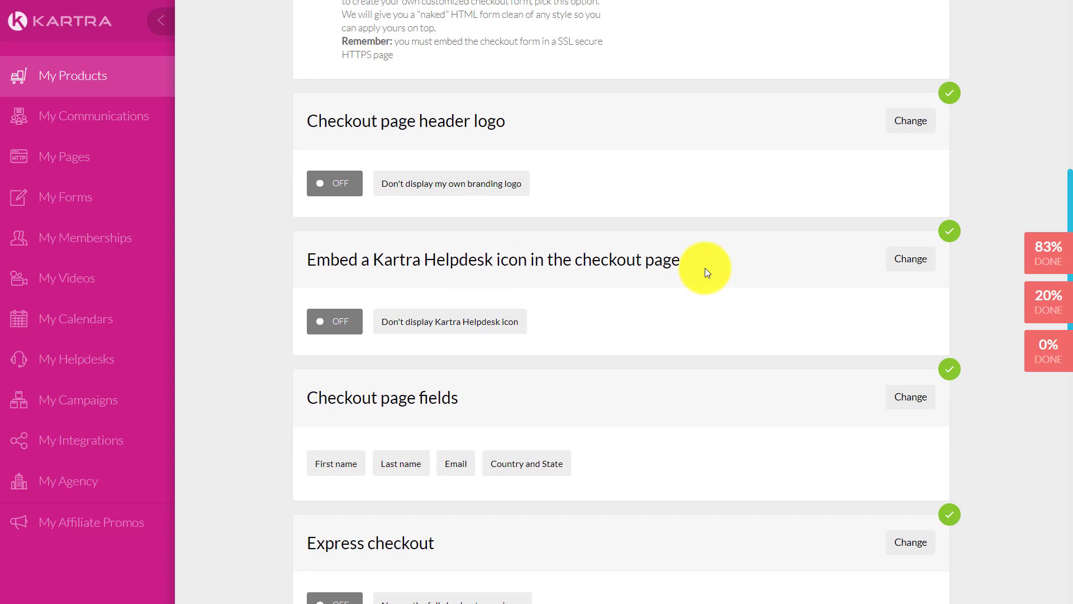
{"action": "left_click", "coordinate": [898, 259]}
{"action": "scroll", "coordinate": [688, 367], "scroll_direction": "down", "scroll_amount": 2}
{"action": "scroll", "coordinate": [687, 367], "scroll_direction": "down", "scroll_amount": 2}
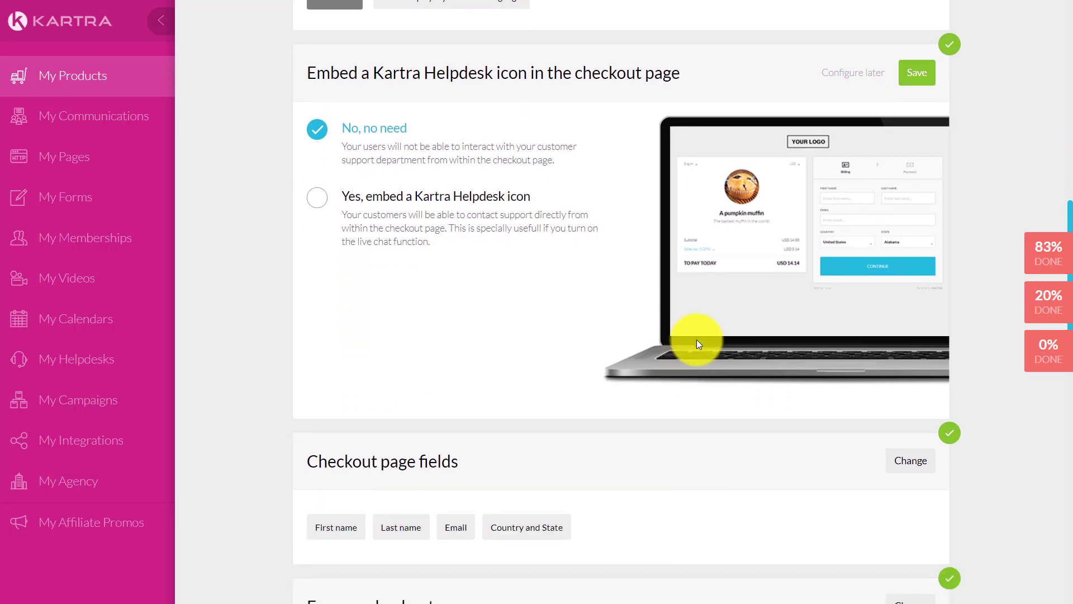
{"action": "left_click", "coordinate": [317, 200]}
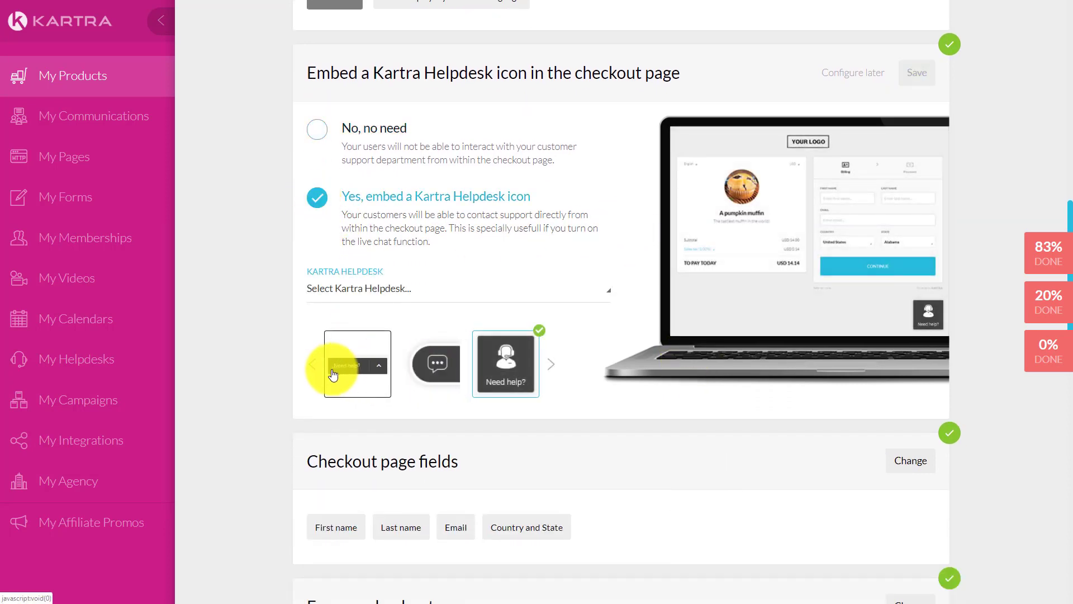
{"action": "left_click", "coordinate": [336, 372]}
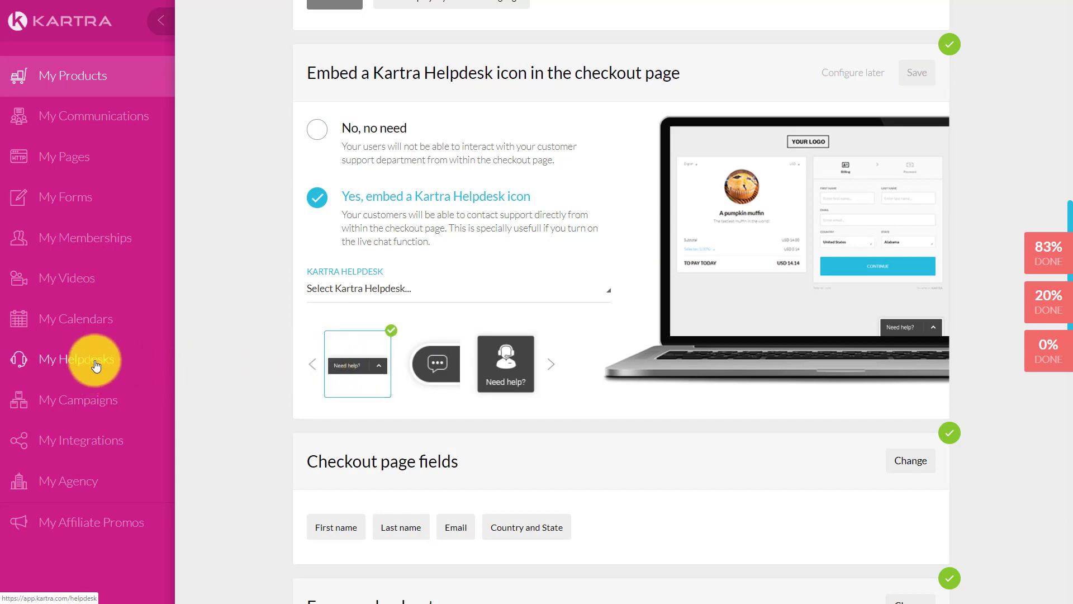
{"action": "left_click", "coordinate": [319, 134]}
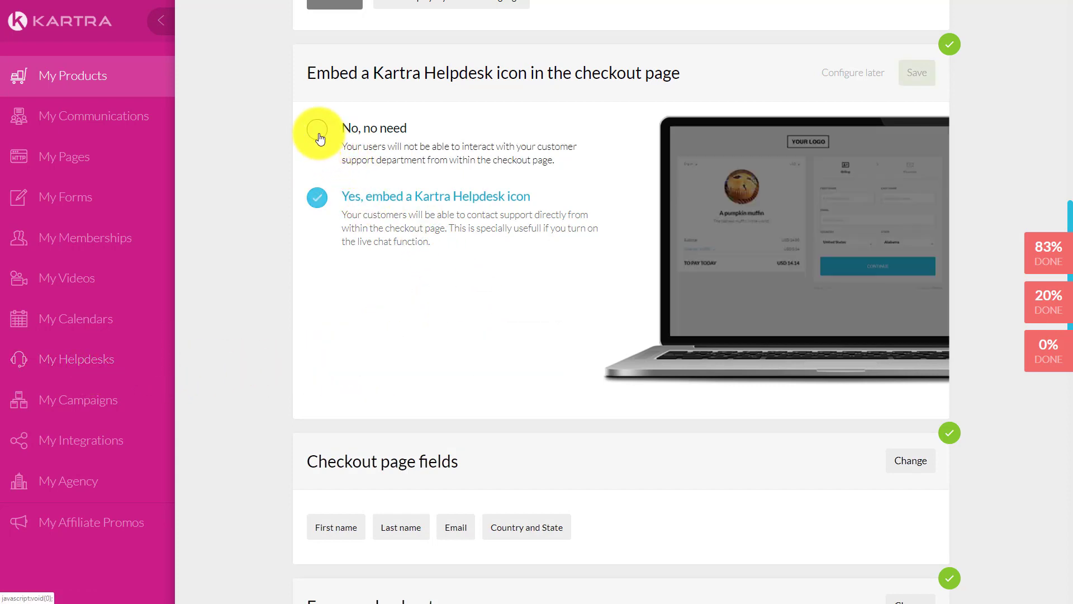
{"action": "left_click", "coordinate": [910, 73]}
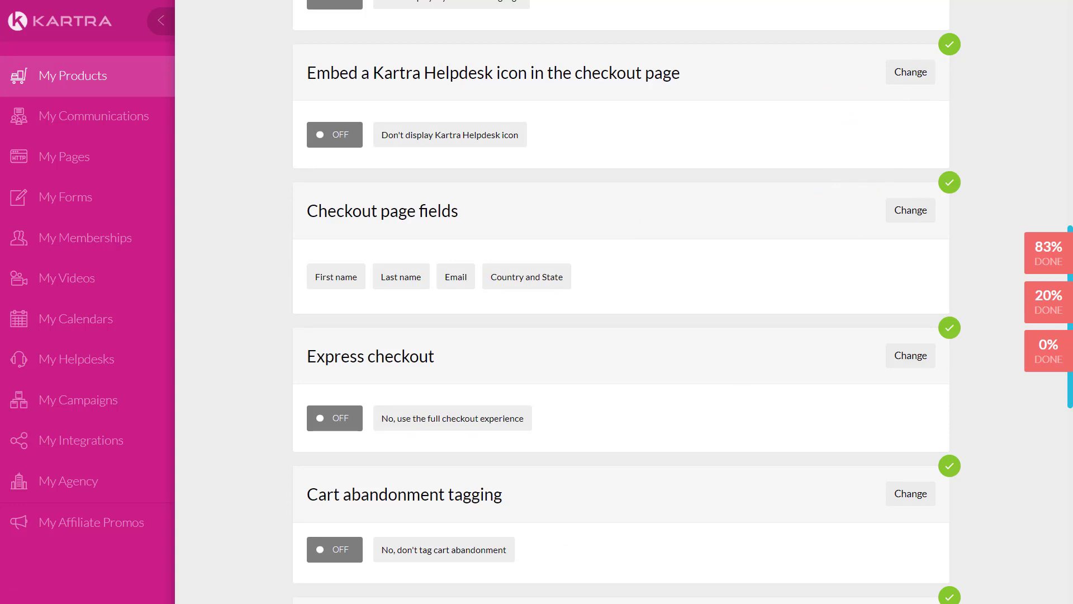
Step: Save the checkout page fields with only First name, Last name, Email, and Country and State selected
{"action": "left_click", "coordinate": [910, 217]}
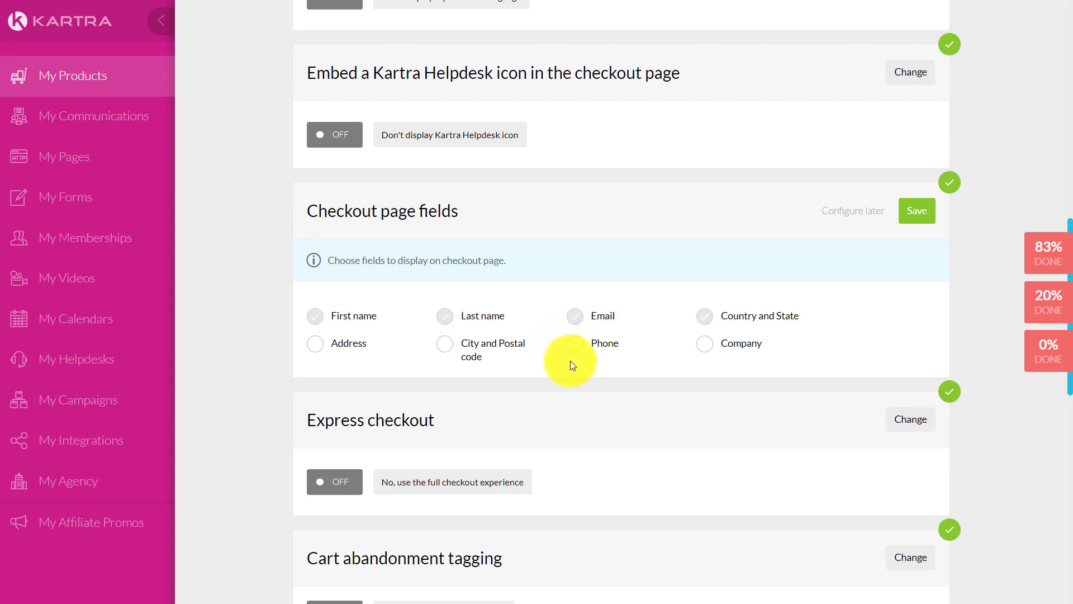
{"action": "left_click", "coordinate": [925, 221]}
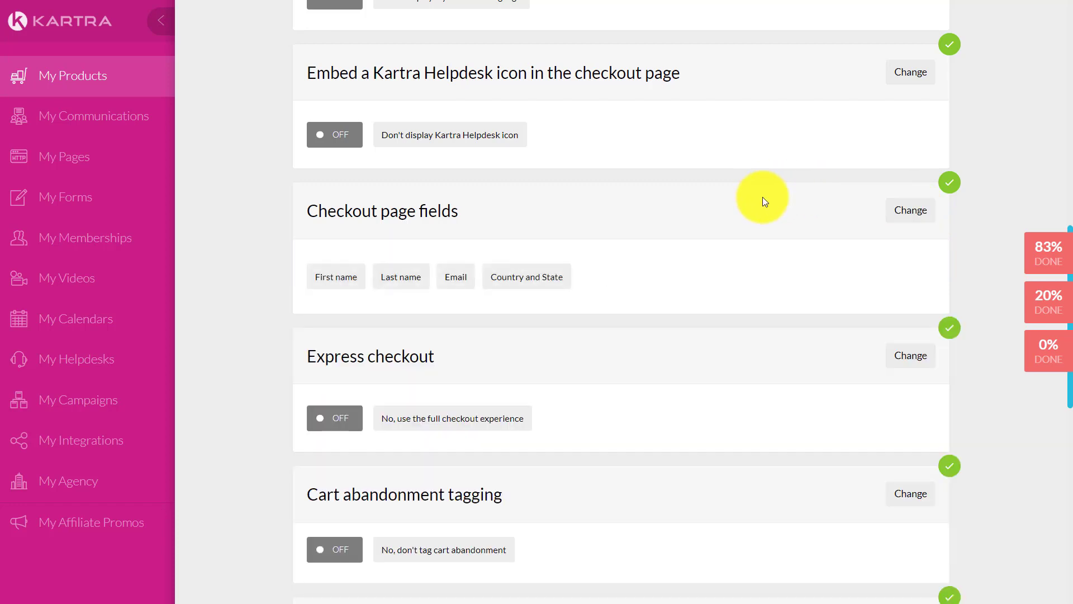
Step: Look at one-click confirmation for Express checkout, but save the setting as "No, use the full checkout experience"
{"action": "scroll", "coordinate": [762, 197], "scroll_direction": "down", "scroll_amount": 2}
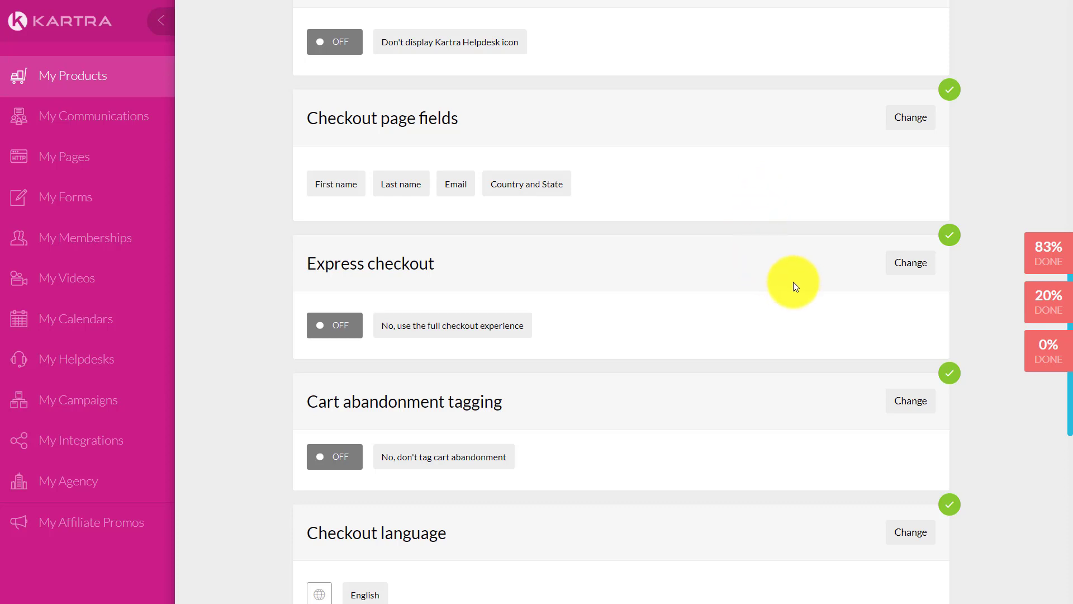
{"action": "scroll", "coordinate": [806, 263], "scroll_direction": "down", "scroll_amount": 2}
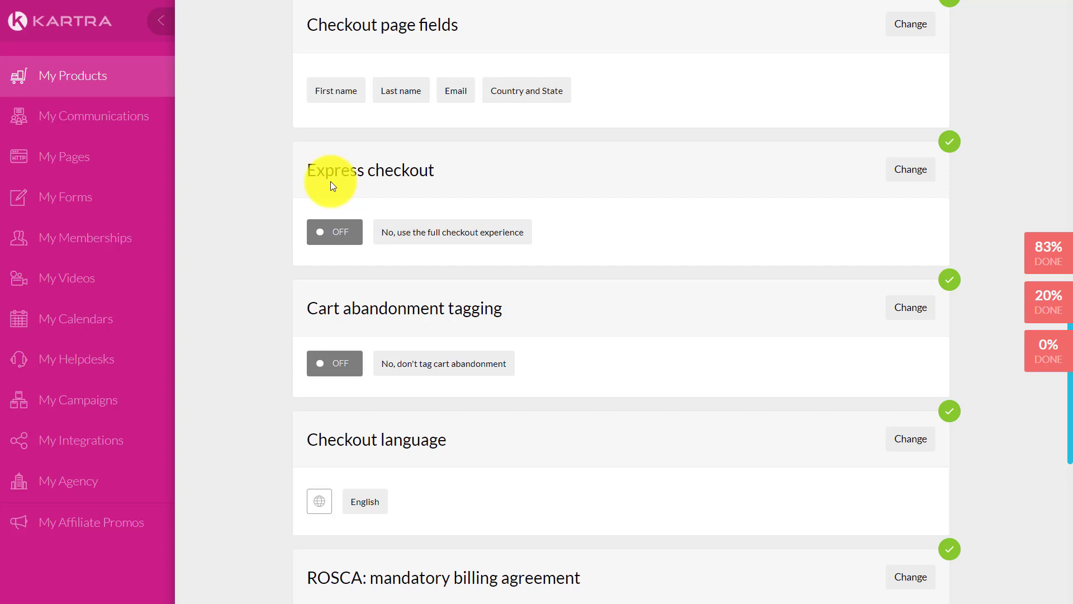
{"action": "left_click", "coordinate": [902, 171]}
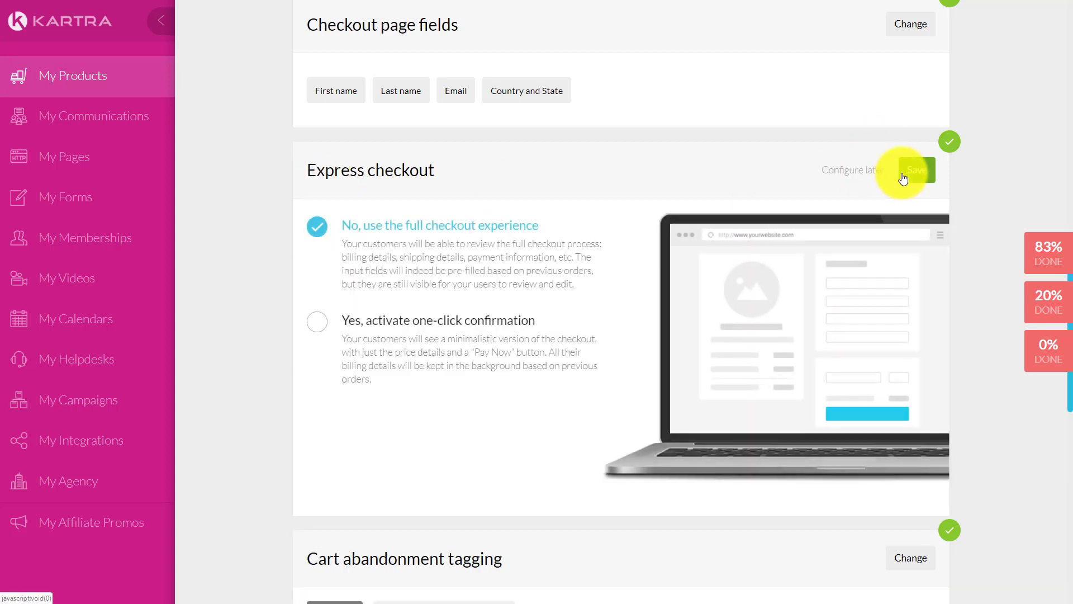
{"action": "left_click", "coordinate": [320, 323]}
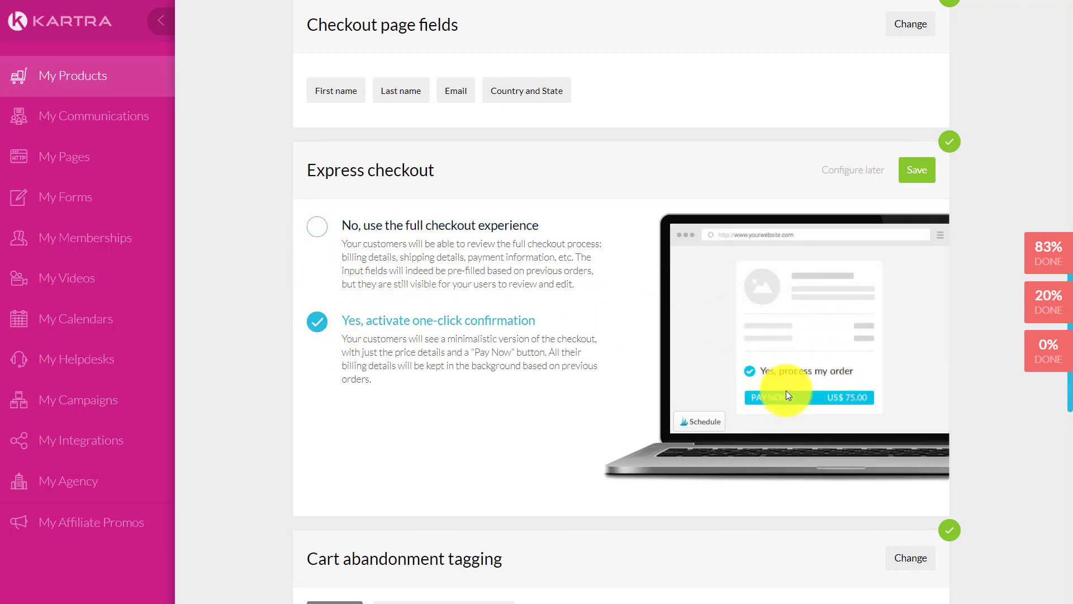
{"action": "left_click", "coordinate": [317, 227]}
{"action": "left_click", "coordinate": [923, 169]}
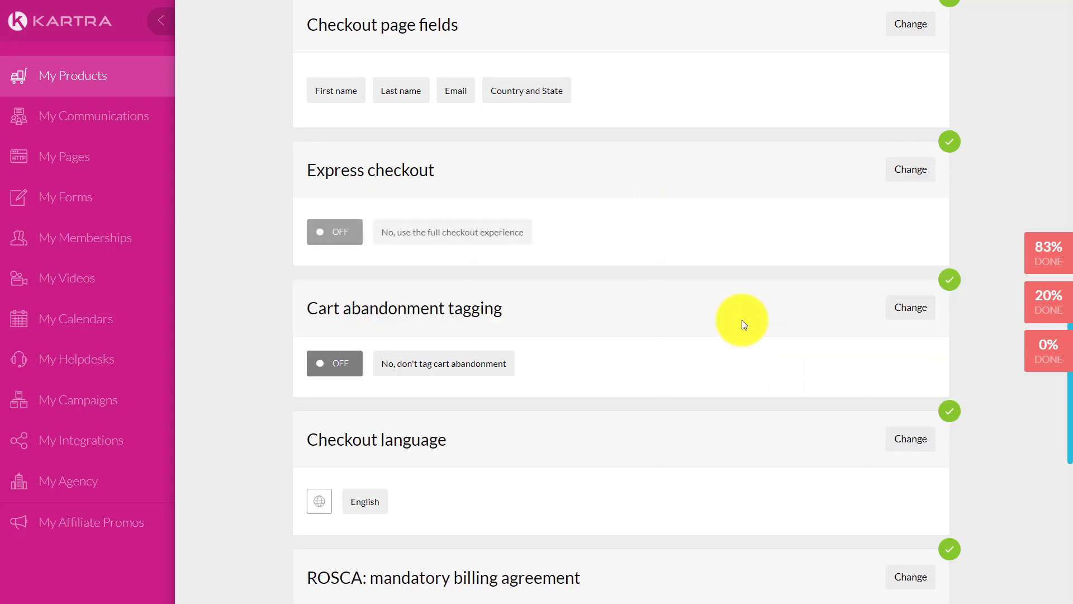
{"action": "scroll", "coordinate": [623, 271], "scroll_direction": "down", "scroll_amount": 2}
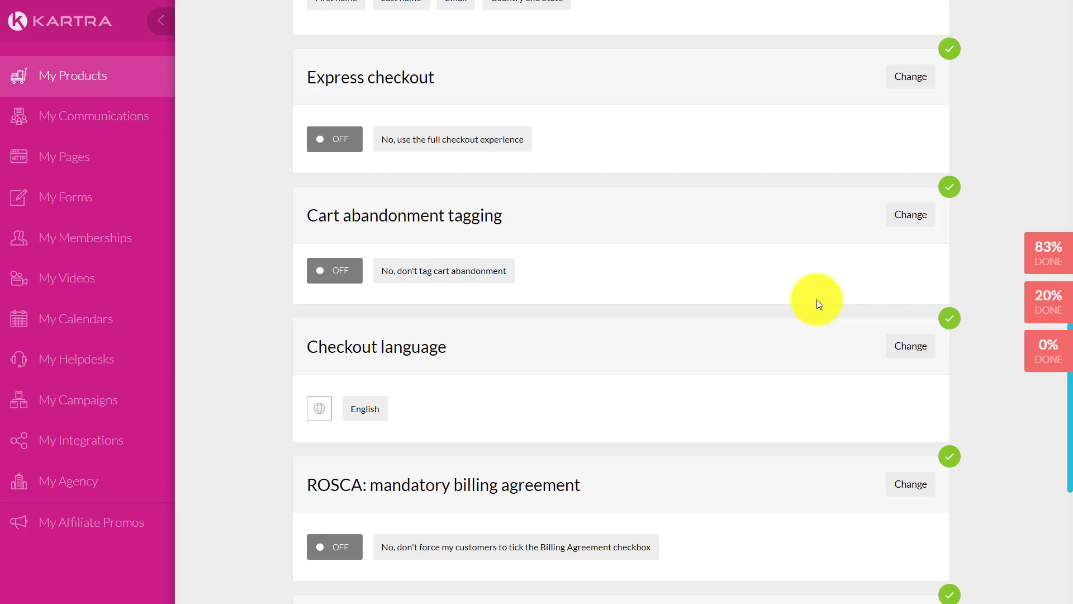
Step: Try "Yes, require them to agree" for the ROSCA mandatory billing agreement, but set it back to "No, don't activate"
{"action": "scroll", "coordinate": [815, 303], "scroll_direction": "down", "scroll_amount": 2}
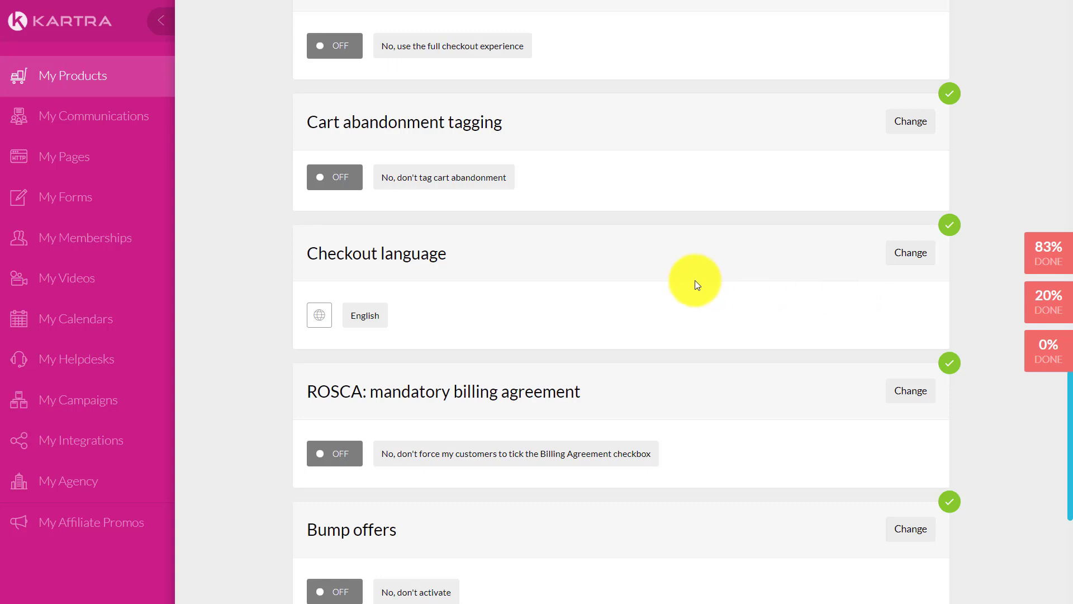
{"action": "scroll", "coordinate": [654, 267], "scroll_direction": "down", "scroll_amount": 2}
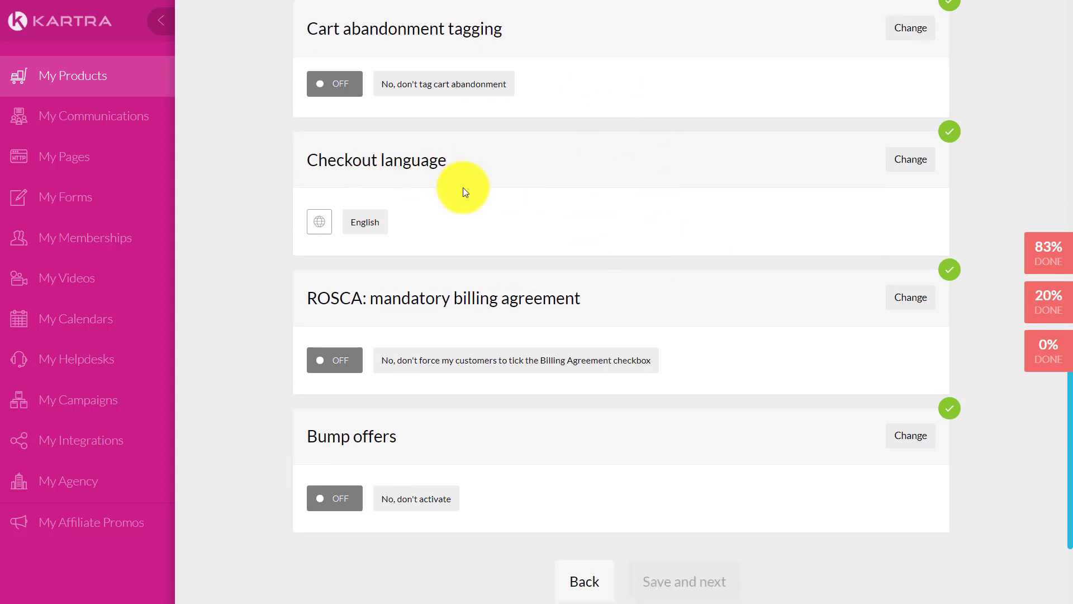
{"action": "scroll", "coordinate": [496, 210], "scroll_direction": "down", "scroll_amount": 2}
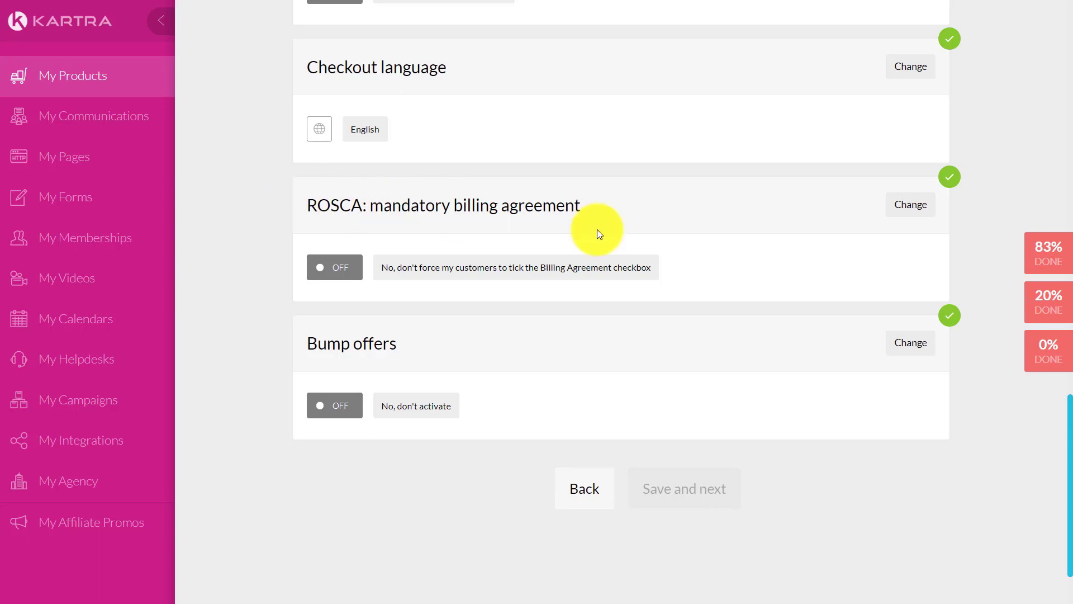
{"action": "left_click", "coordinate": [906, 204]}
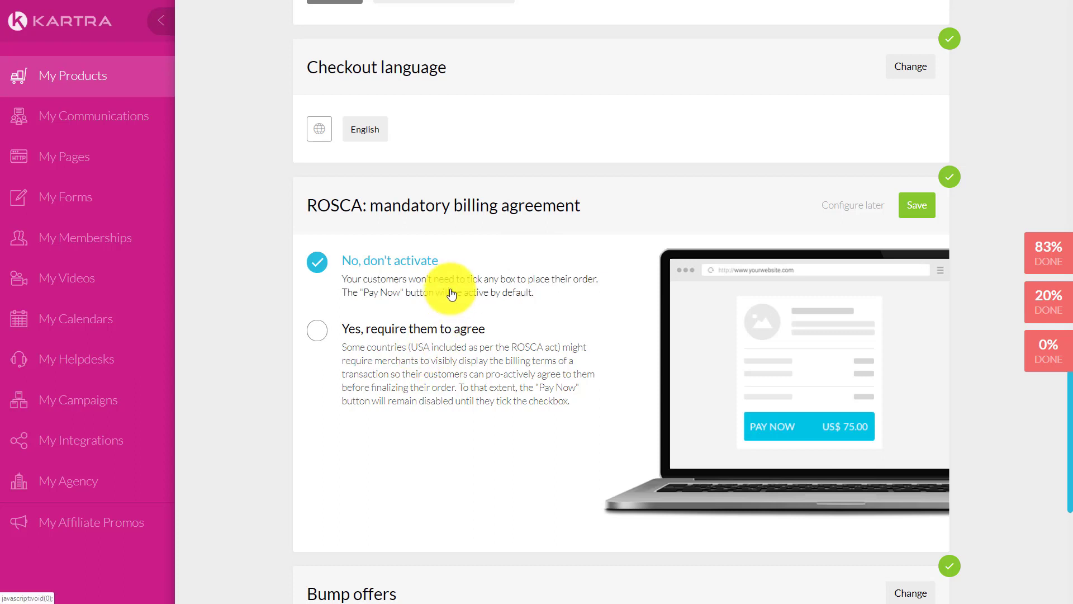
{"action": "scroll", "coordinate": [444, 288], "scroll_direction": "down", "scroll_amount": 2}
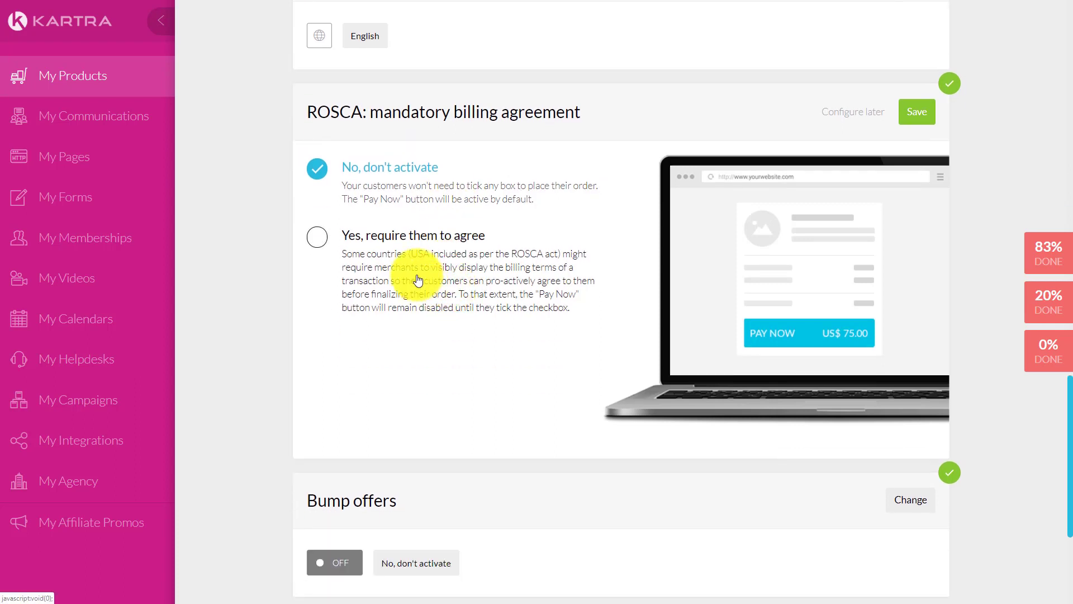
{"action": "left_click", "coordinate": [322, 245]}
{"action": "scroll", "coordinate": [472, 300], "scroll_direction": "down", "scroll_amount": 2}
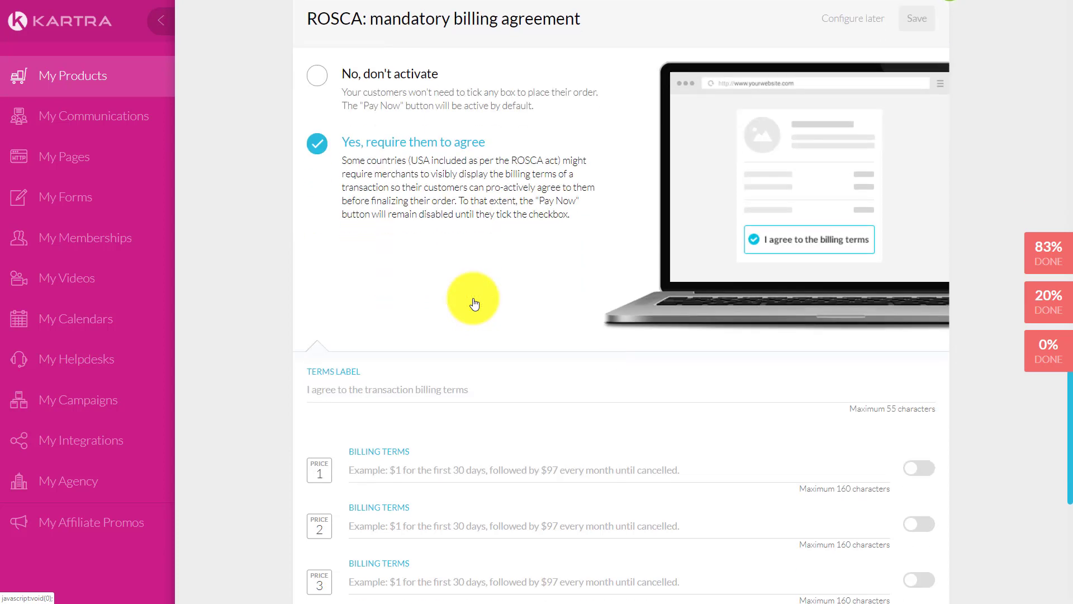
{"action": "scroll", "coordinate": [473, 301], "scroll_direction": "down", "scroll_amount": 2}
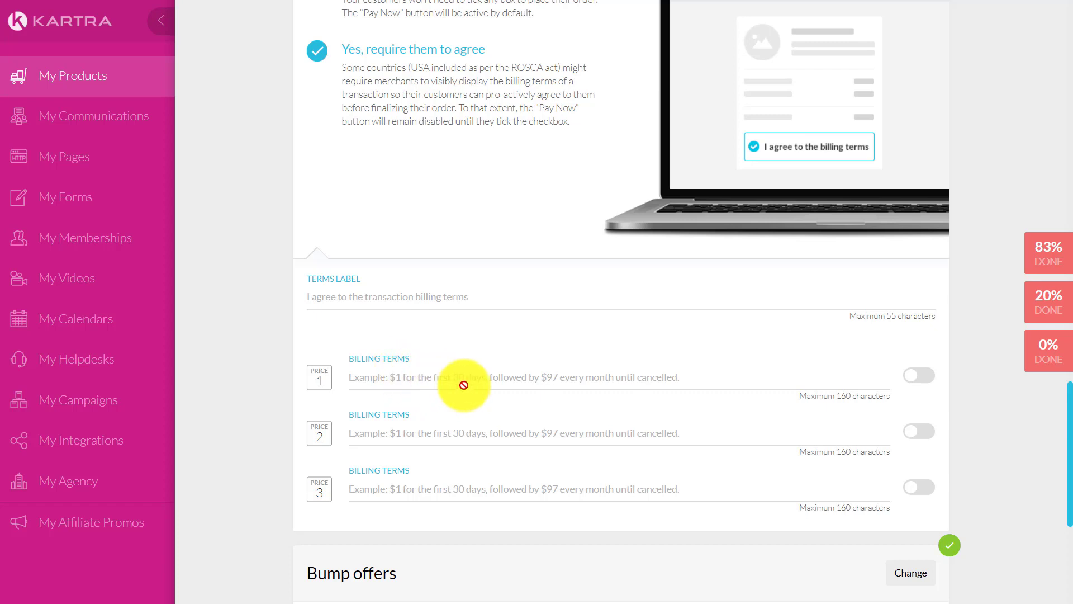
{"action": "scroll", "coordinate": [357, 119], "scroll_direction": "up", "scroll_amount": 2}
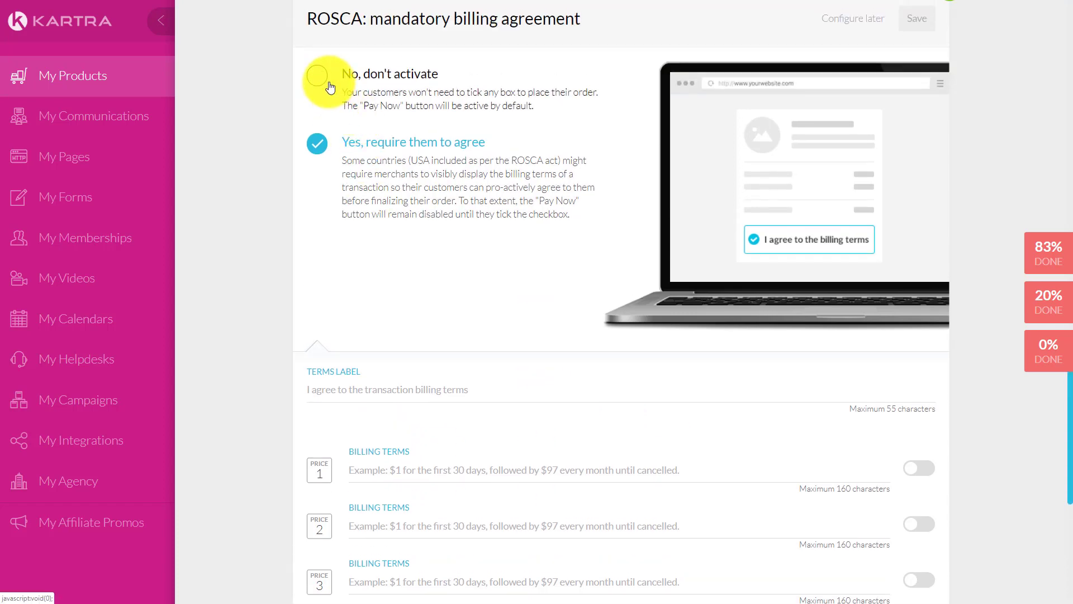
{"action": "left_click", "coordinate": [323, 82]}
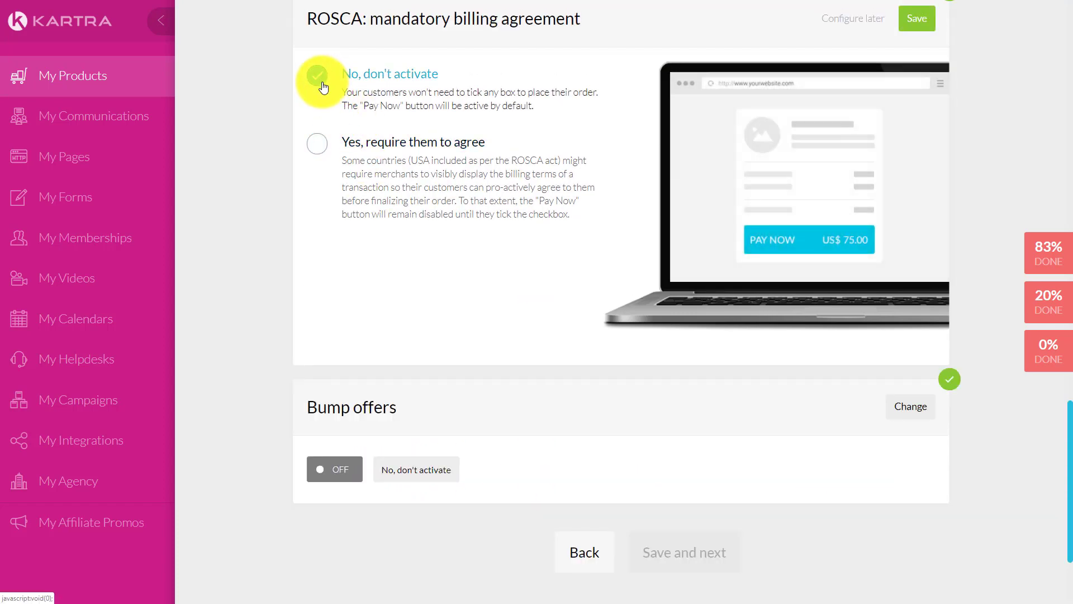
Step: Try activating the offer bump under Bump offers, check its limitations, and enable a bump offer for price 1
{"action": "scroll", "coordinate": [493, 208], "scroll_direction": "down", "scroll_amount": 2}
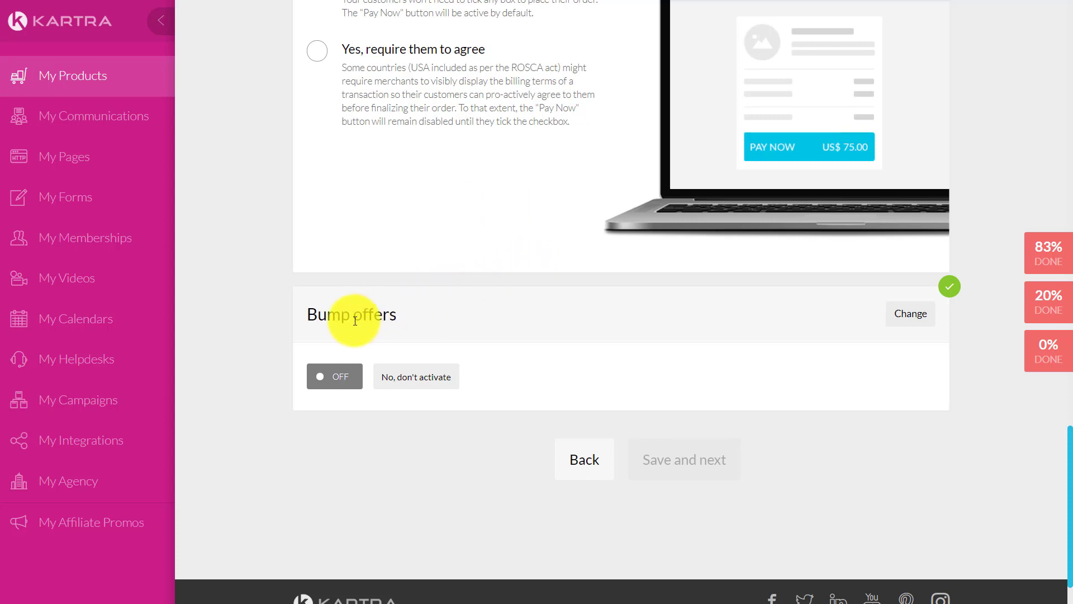
{"action": "left_click", "coordinate": [905, 321]}
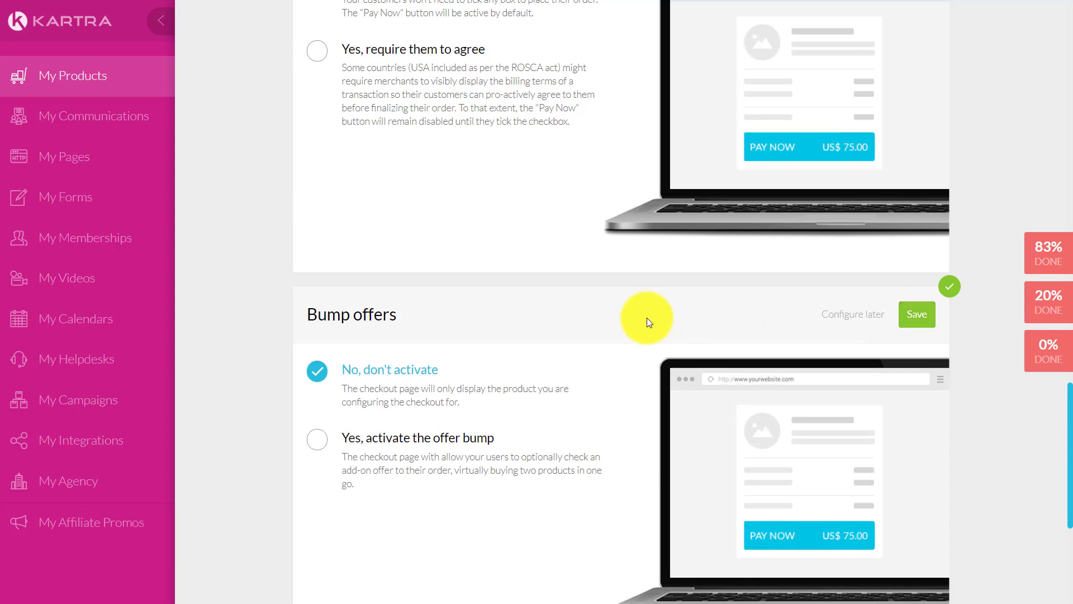
{"action": "scroll", "coordinate": [646, 317], "scroll_direction": "down", "scroll_amount": 3}
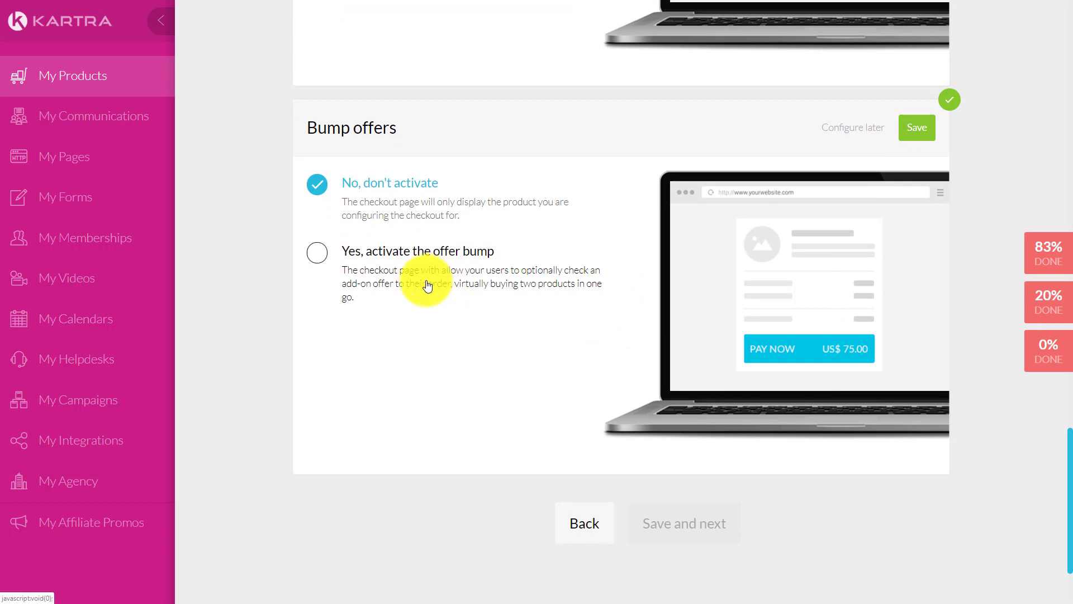
{"action": "left_click", "coordinate": [319, 258]}
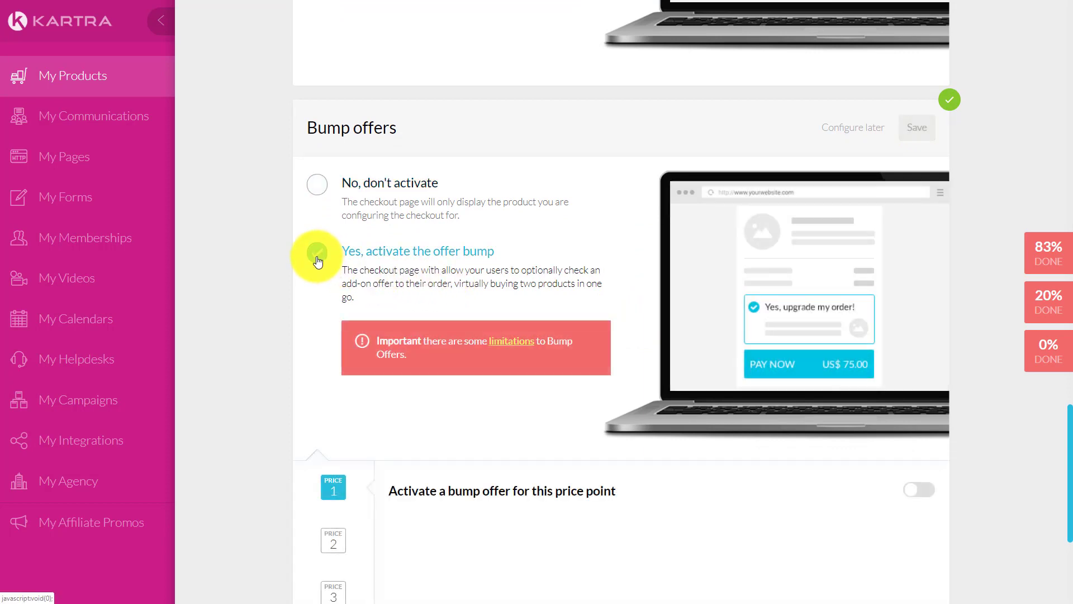
{"action": "mouse_move", "coordinate": [512, 342]}
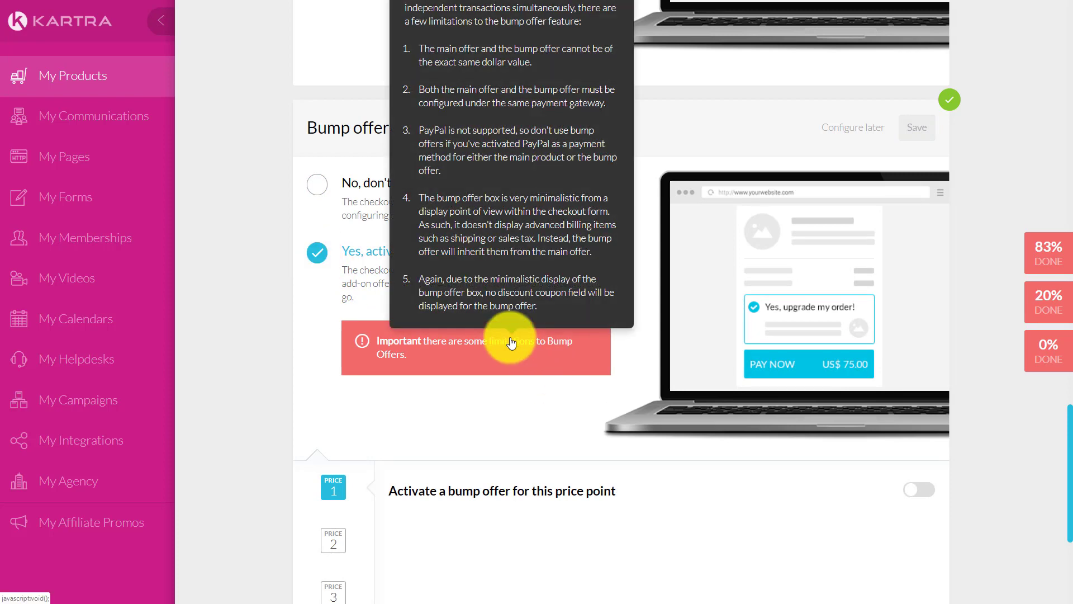
{"action": "scroll", "coordinate": [510, 341], "scroll_direction": "down", "scroll_amount": 3}
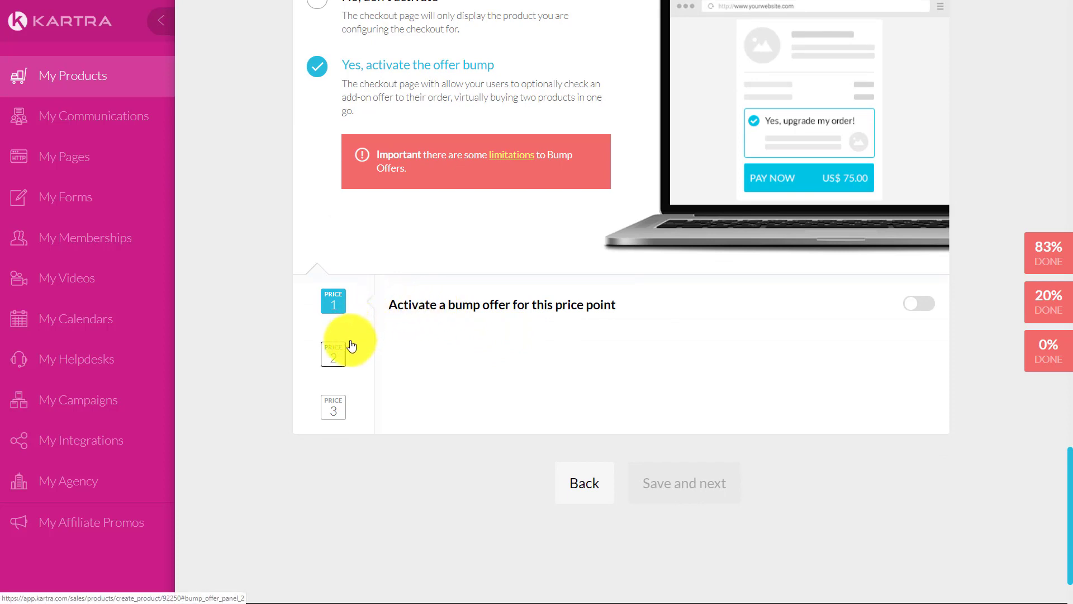
{"action": "left_click", "coordinate": [924, 306]}
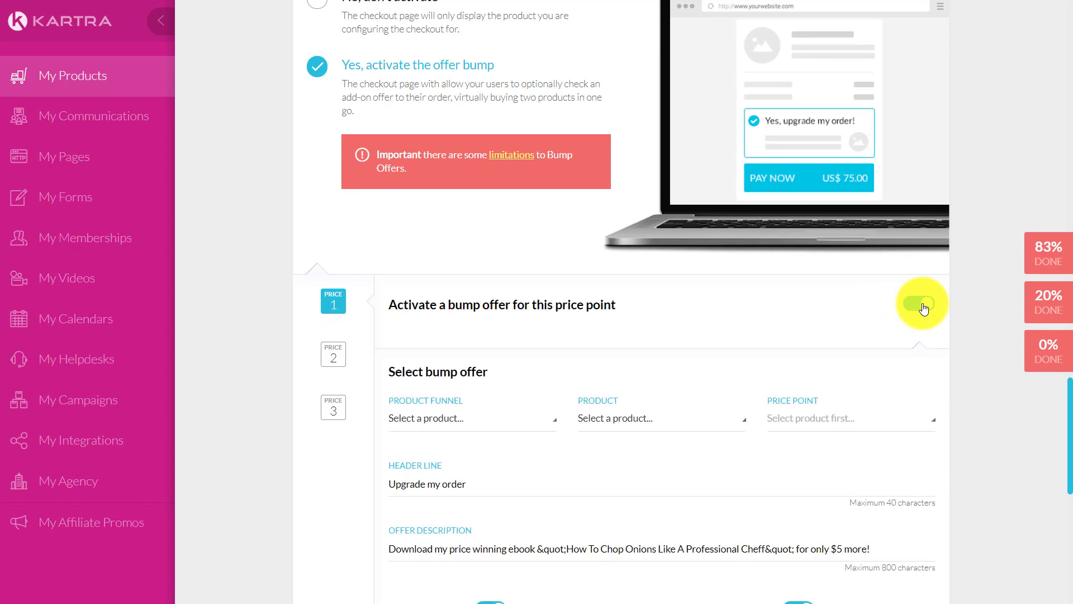
Step: Look through the price 1 bump offer's fields and preview styles, and turn that bump offer off again
{"action": "scroll", "coordinate": [921, 304], "scroll_direction": "down", "scroll_amount": 2}
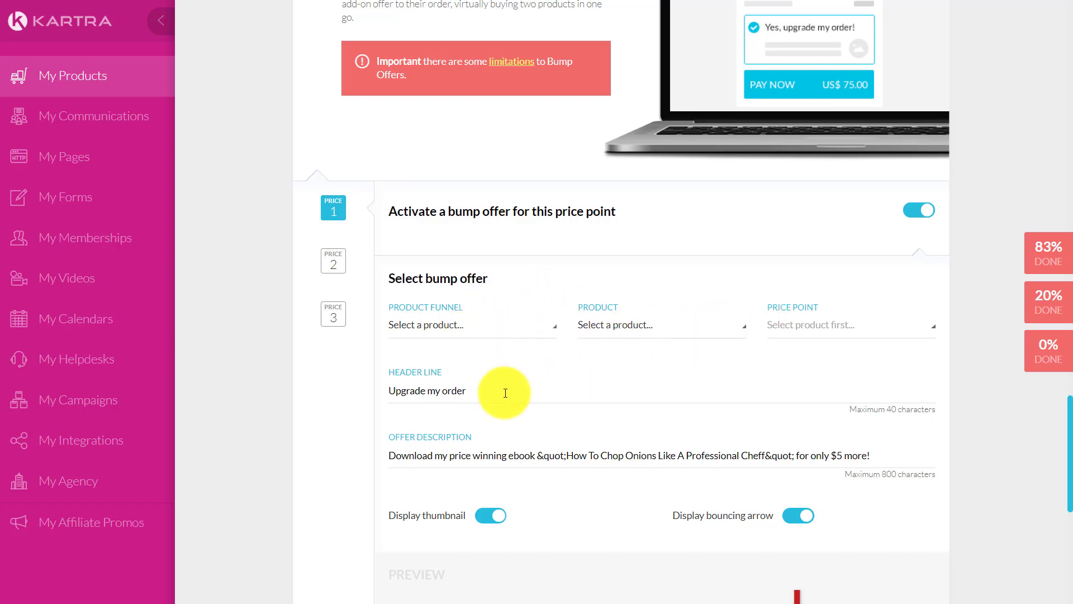
{"action": "left_click", "coordinate": [479, 392]}
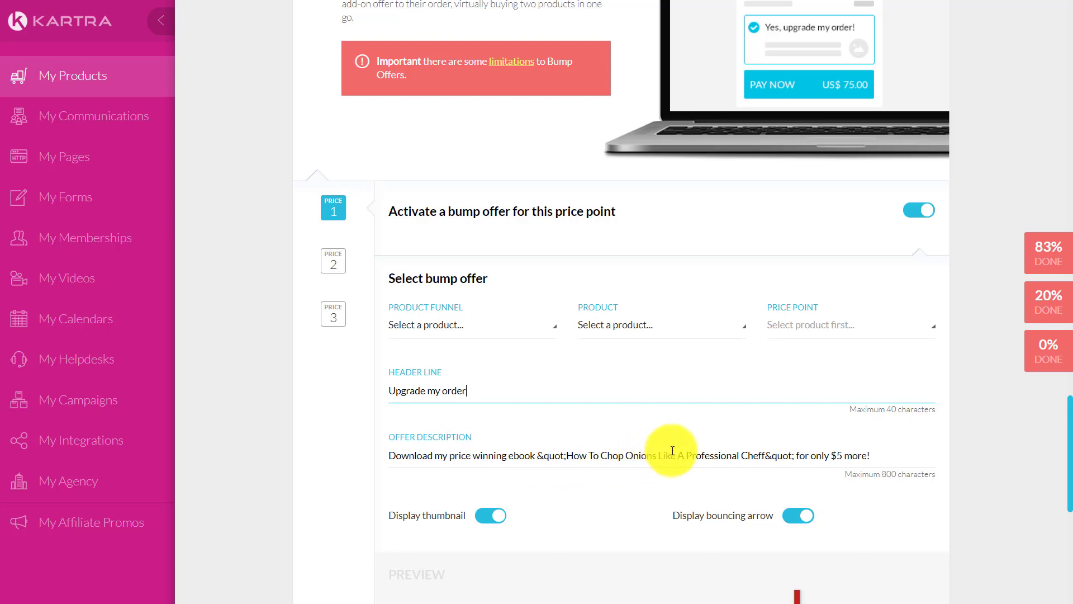
{"action": "scroll", "coordinate": [646, 447], "scroll_direction": "down", "scroll_amount": 2}
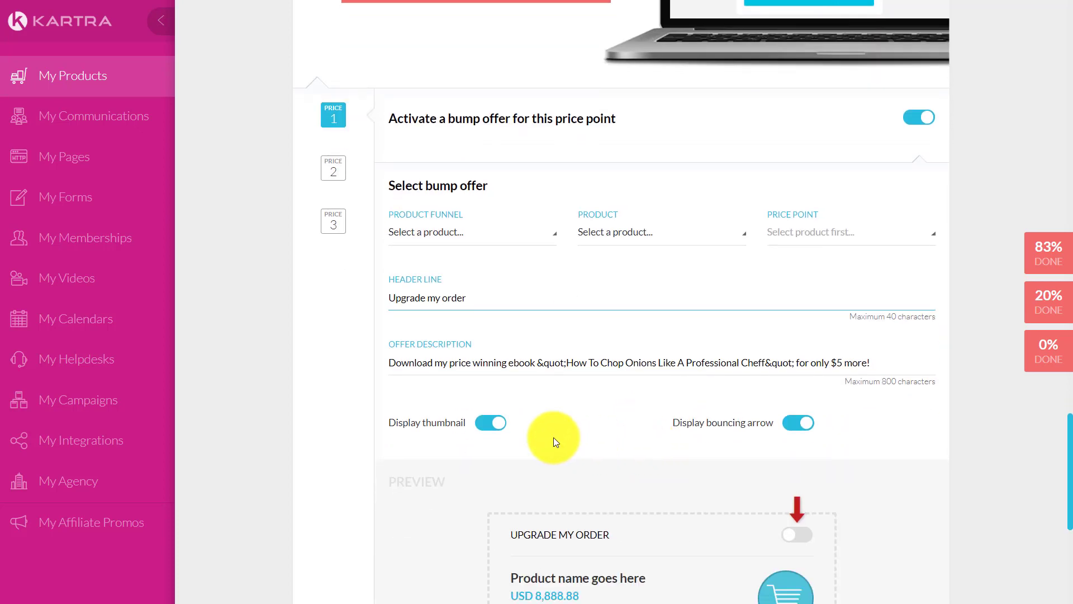
{"action": "scroll", "coordinate": [647, 431], "scroll_direction": "down", "scroll_amount": 2}
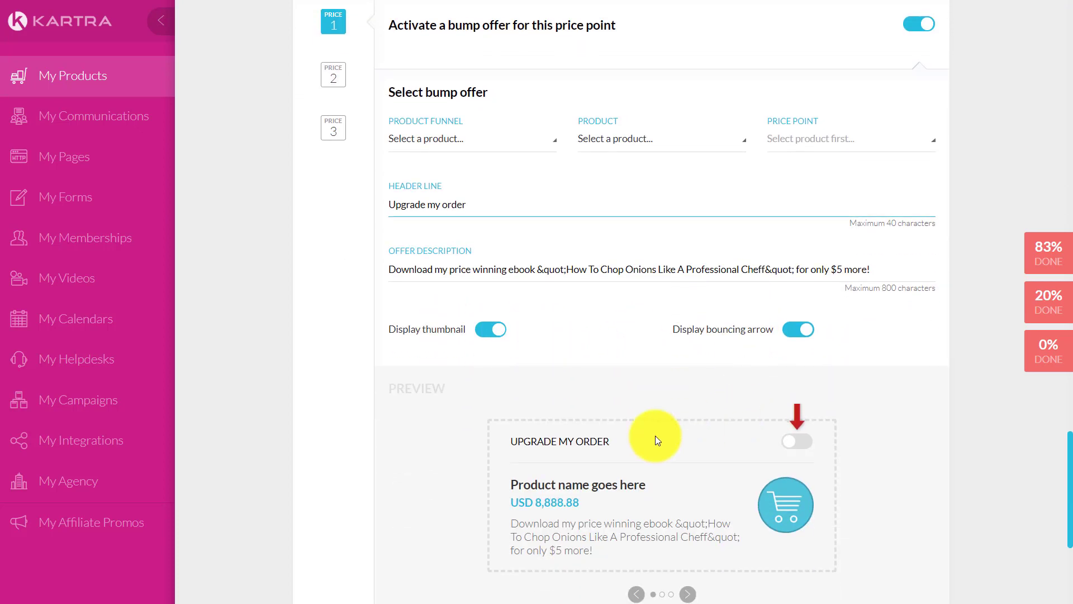
{"action": "scroll", "coordinate": [548, 514], "scroll_direction": "down", "scroll_amount": 2}
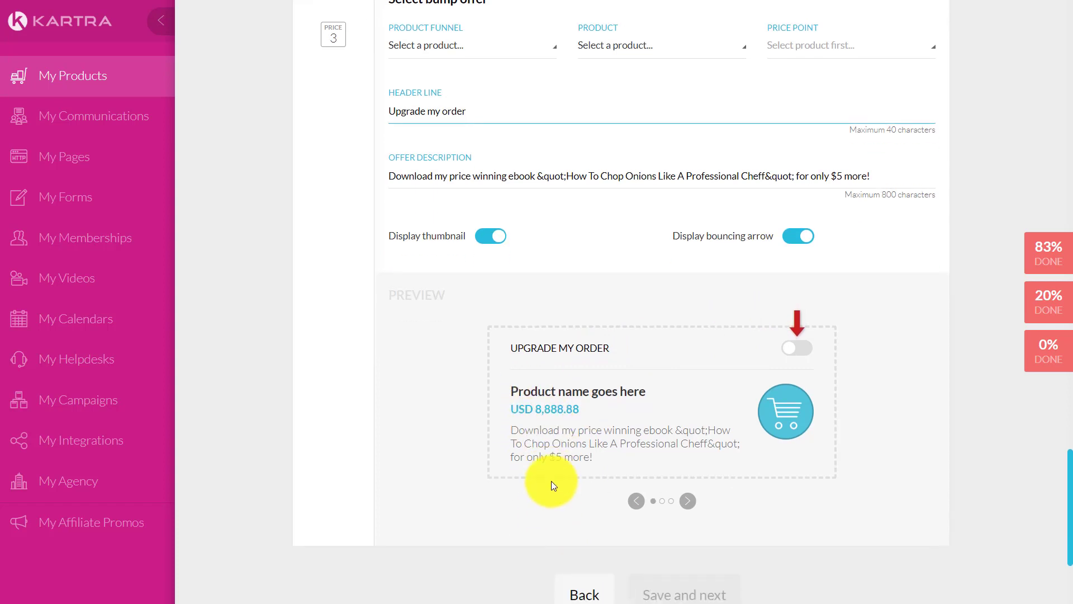
{"action": "left_click", "coordinate": [686, 501]}
{"action": "left_click", "coordinate": [688, 502]}
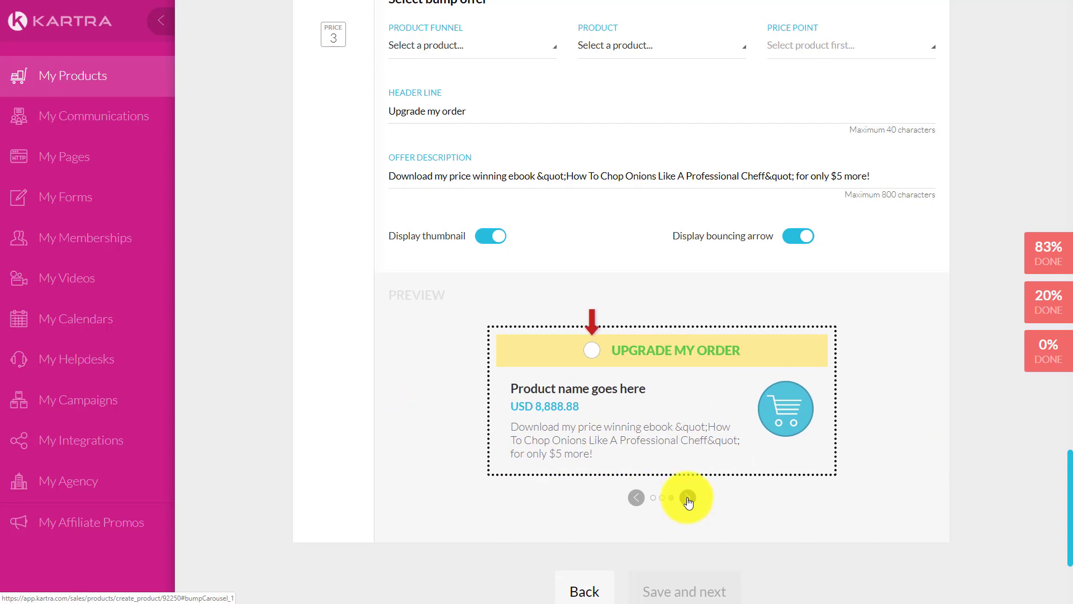
{"action": "left_click", "coordinate": [687, 502]}
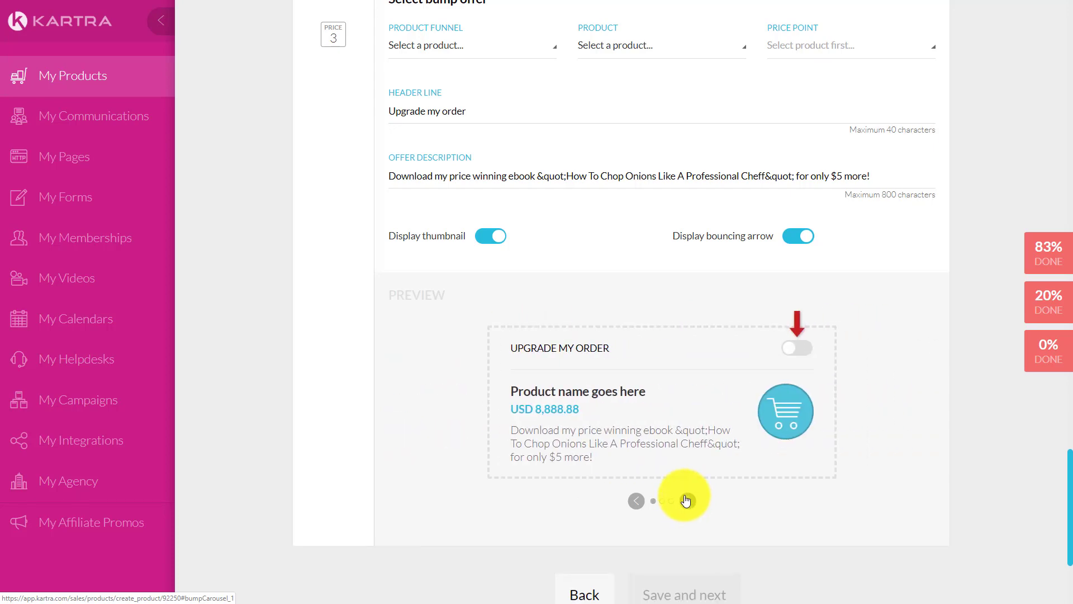
{"action": "scroll", "coordinate": [688, 500], "scroll_direction": "up", "scroll_amount": 5}
{"action": "left_click", "coordinate": [914, 211]}
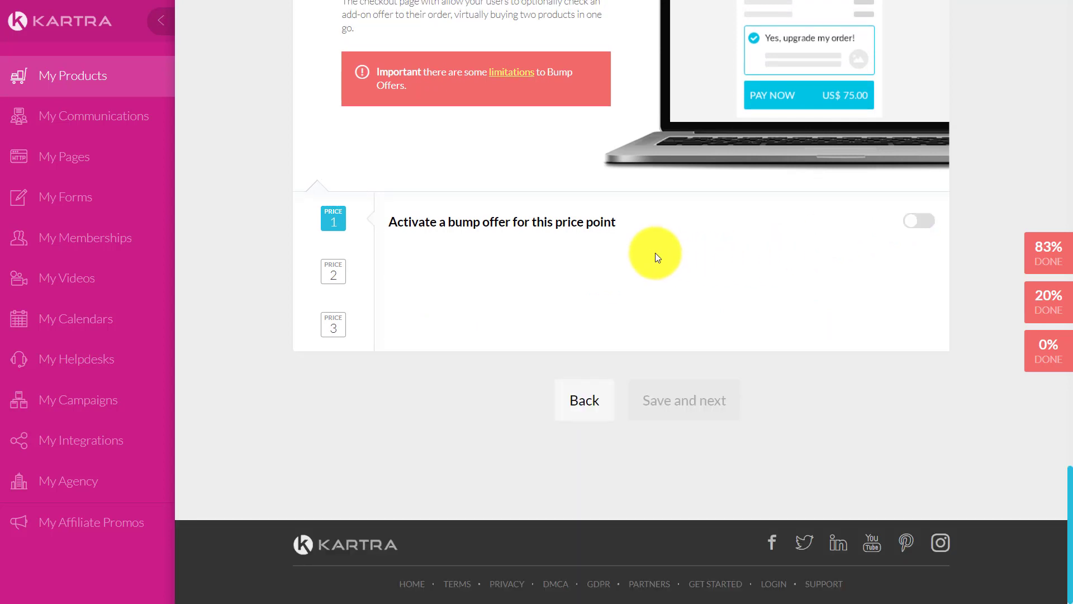
Step: Save the ROSCA agreement as "No, don't activate" and the checkout page look & feel as the Kartra-hosted checkout page
{"action": "scroll", "coordinate": [656, 262], "scroll_direction": "up", "scroll_amount": 5}
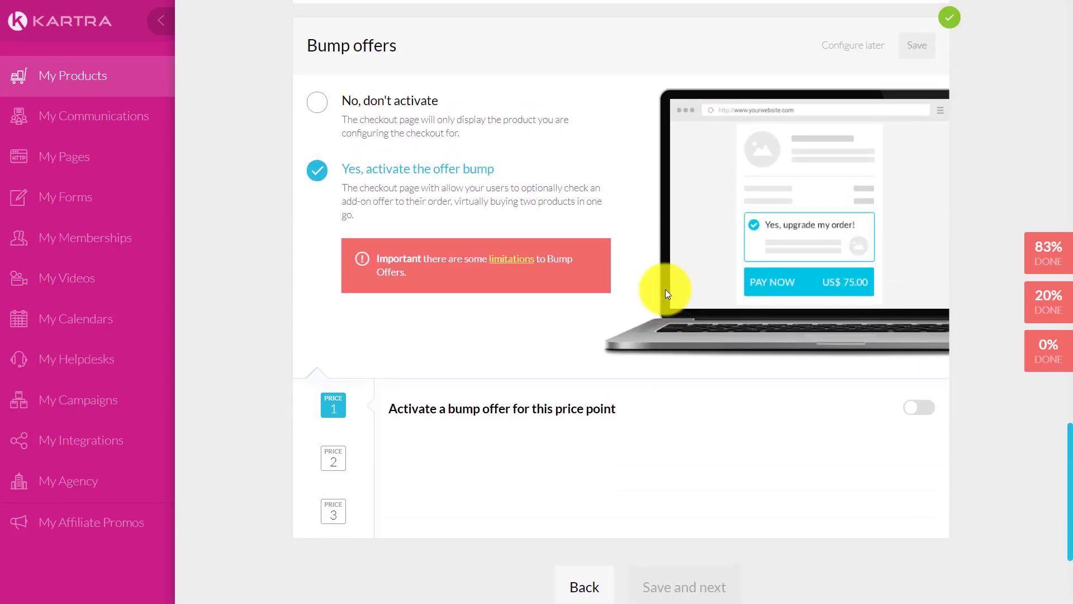
{"action": "scroll", "coordinate": [665, 289], "scroll_direction": "up", "scroll_amount": 12}
{"action": "scroll", "coordinate": [665, 289], "scroll_direction": "down", "scroll_amount": 4}
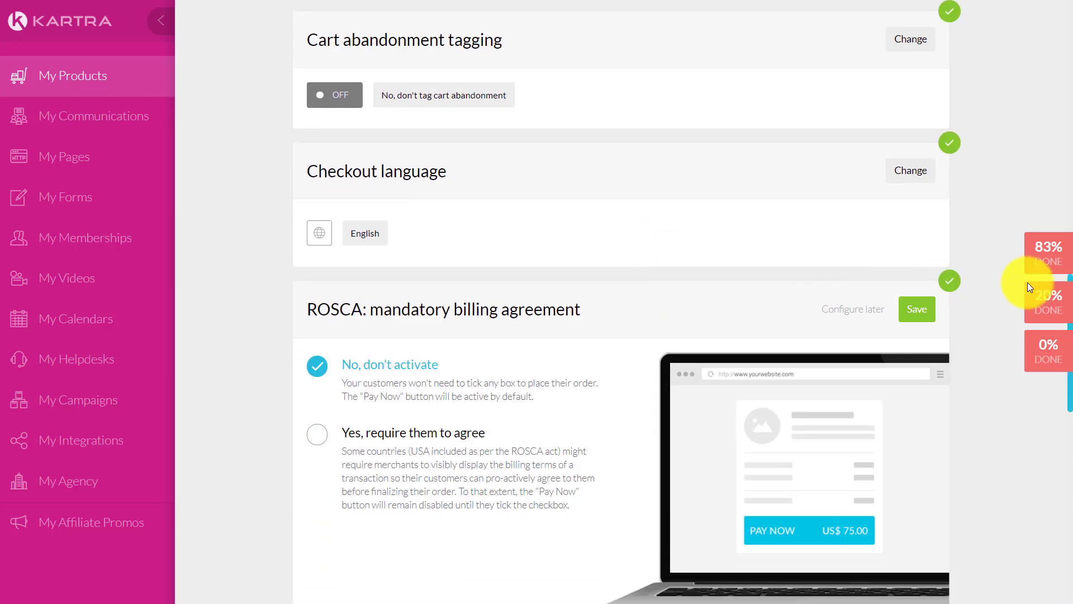
{"action": "left_click", "coordinate": [919, 311]}
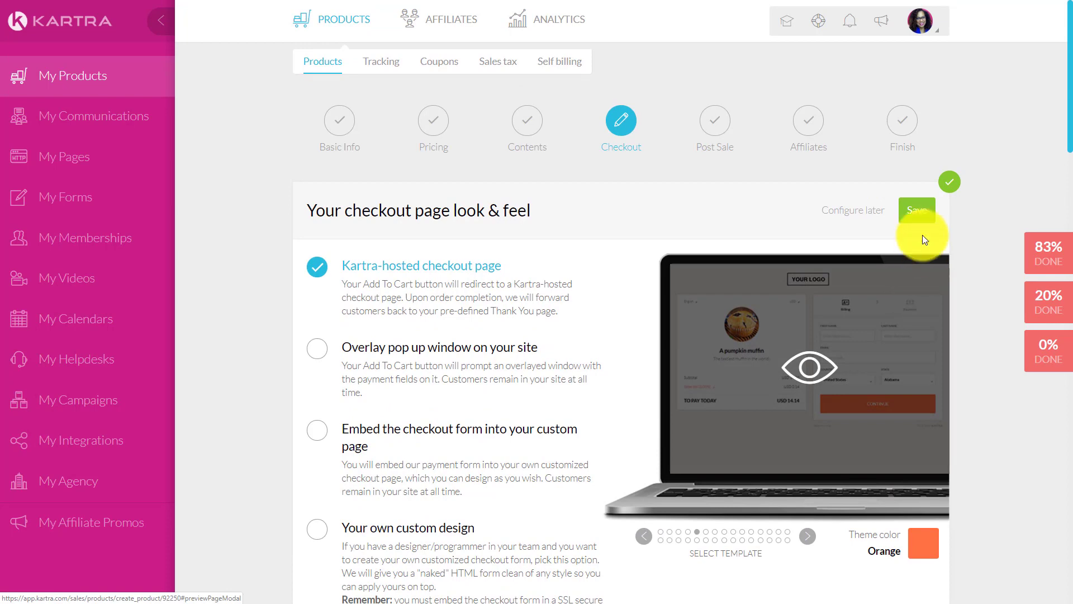
{"action": "left_click", "coordinate": [918, 209]}
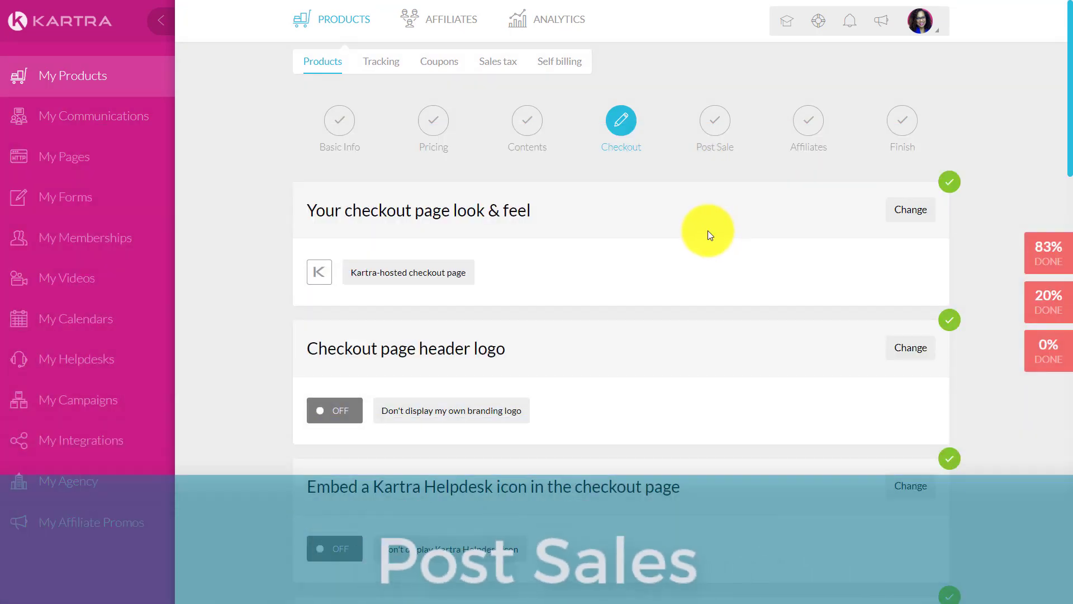
Step: Save Bump offers as "No, don't activate", and save the Checkout settings to continue to the Post Sale stage
{"action": "scroll", "coordinate": [707, 231], "scroll_direction": "down", "scroll_amount": 15}
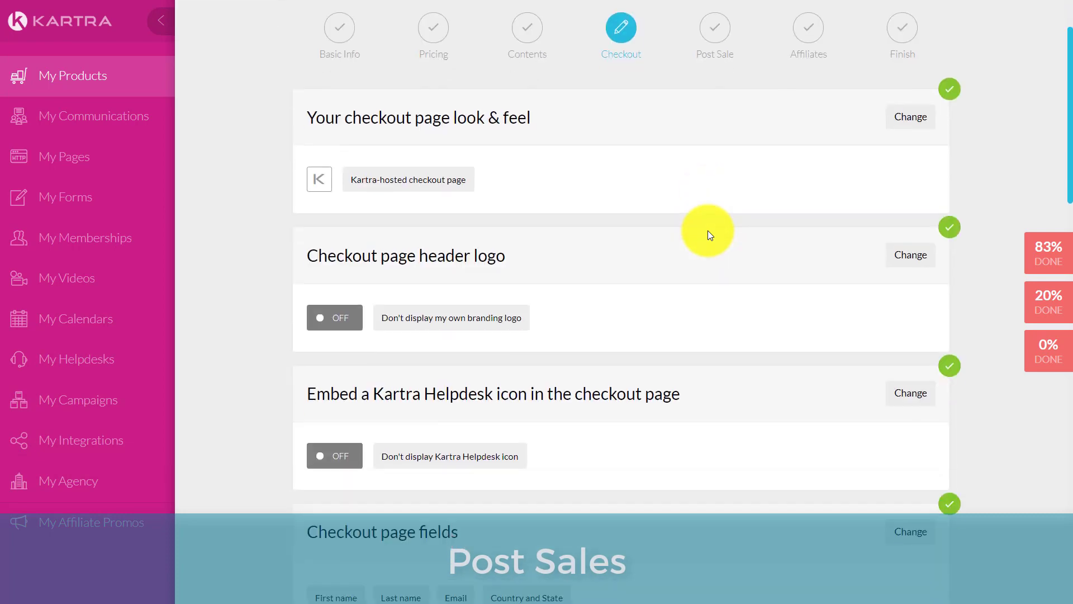
{"action": "scroll", "coordinate": [743, 282], "scroll_direction": "down", "scroll_amount": 8}
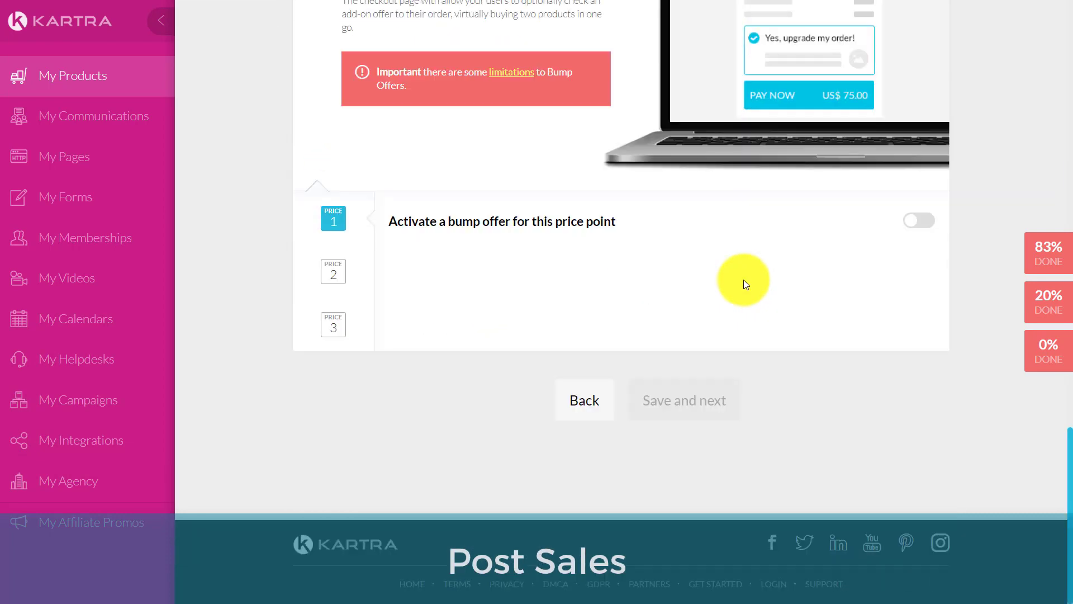
{"action": "scroll", "coordinate": [742, 280], "scroll_direction": "up", "scroll_amount": 8}
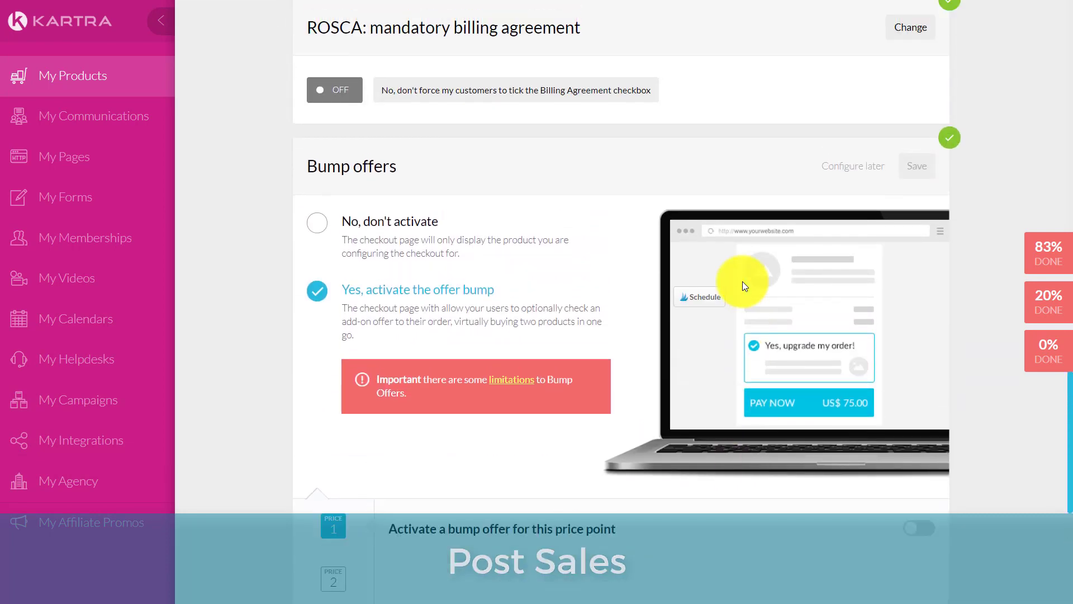
{"action": "scroll", "coordinate": [742, 285], "scroll_direction": "up", "scroll_amount": 10}
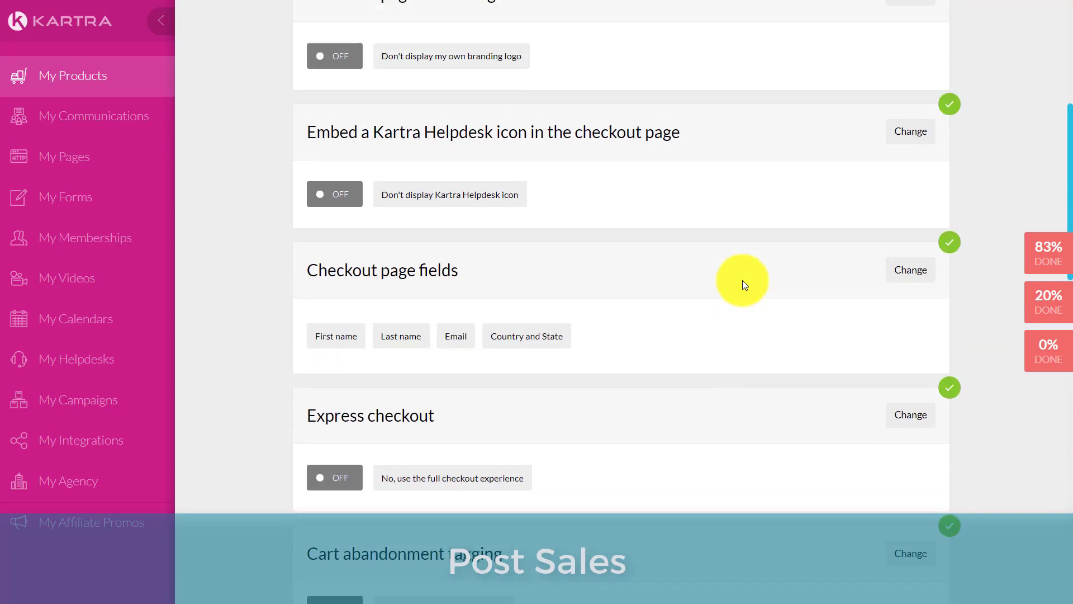
{"action": "scroll", "coordinate": [744, 284], "scroll_direction": "up", "scroll_amount": 4}
{"action": "scroll", "coordinate": [742, 280], "scroll_direction": "down", "scroll_amount": 14}
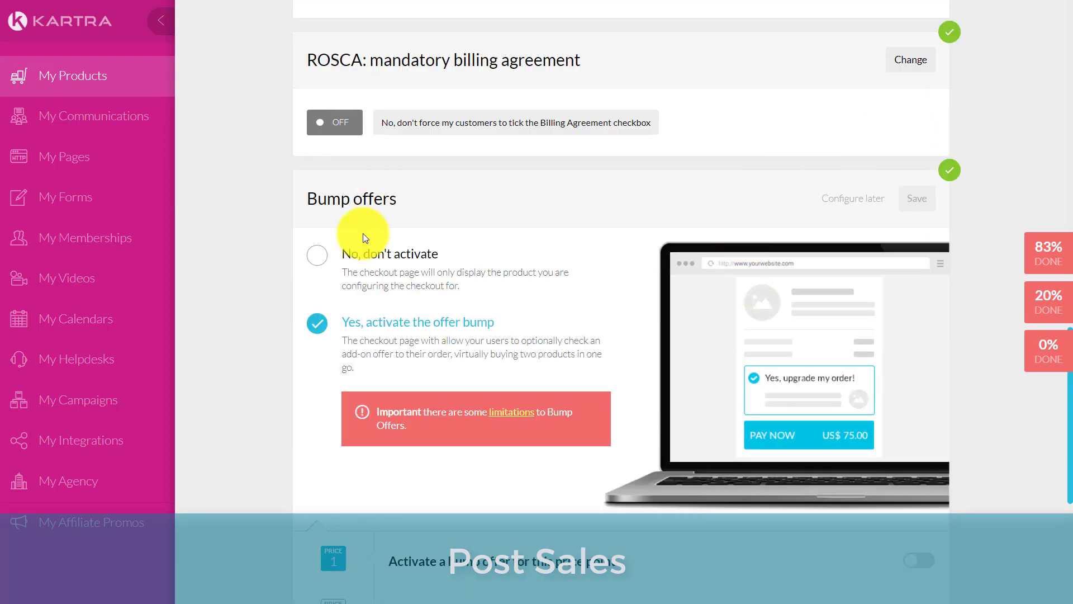
{"action": "left_click", "coordinate": [317, 255]}
{"action": "left_click", "coordinate": [919, 196]}
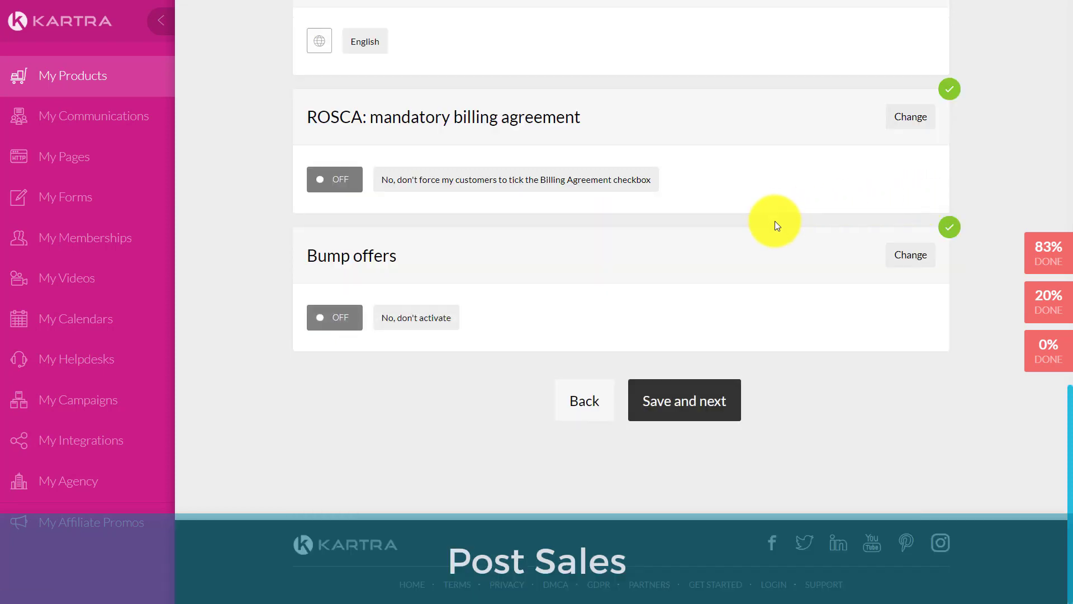
{"action": "left_click", "coordinate": [688, 393]}
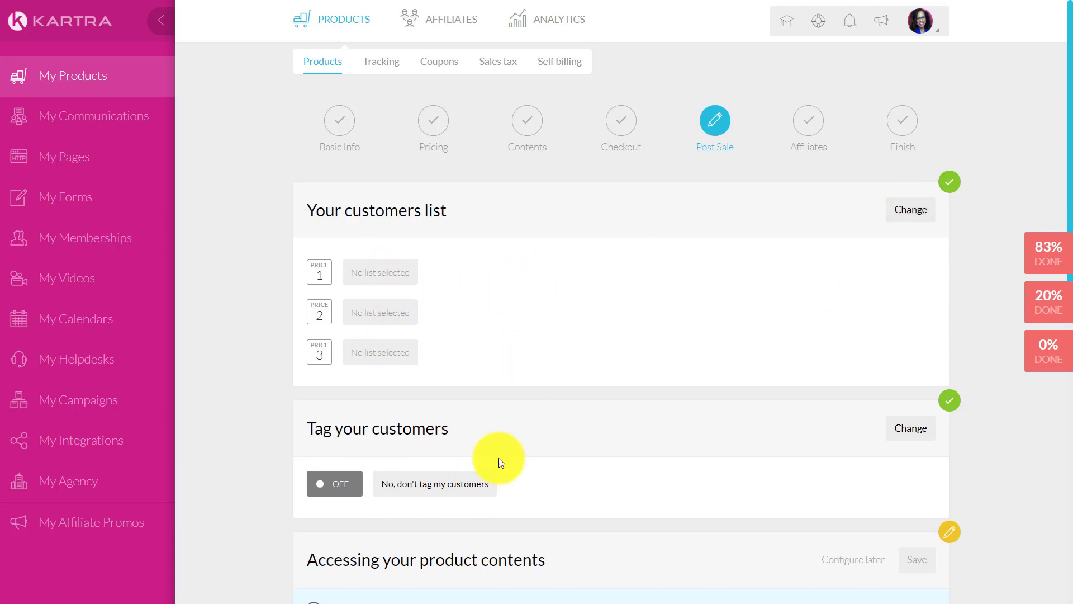
Step: Under Your customers list, start a new list for price 1 named "Test Yoga Delete" with the public description "VIP Yoga Lesson"
{"action": "left_click", "coordinate": [912, 222]}
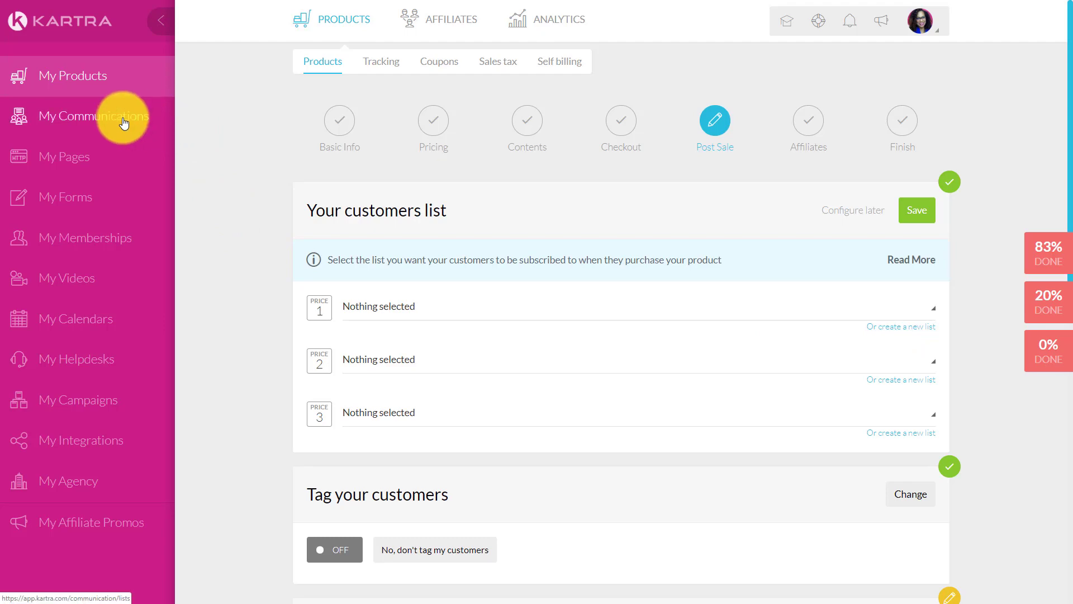
{"action": "left_click", "coordinate": [896, 326]}
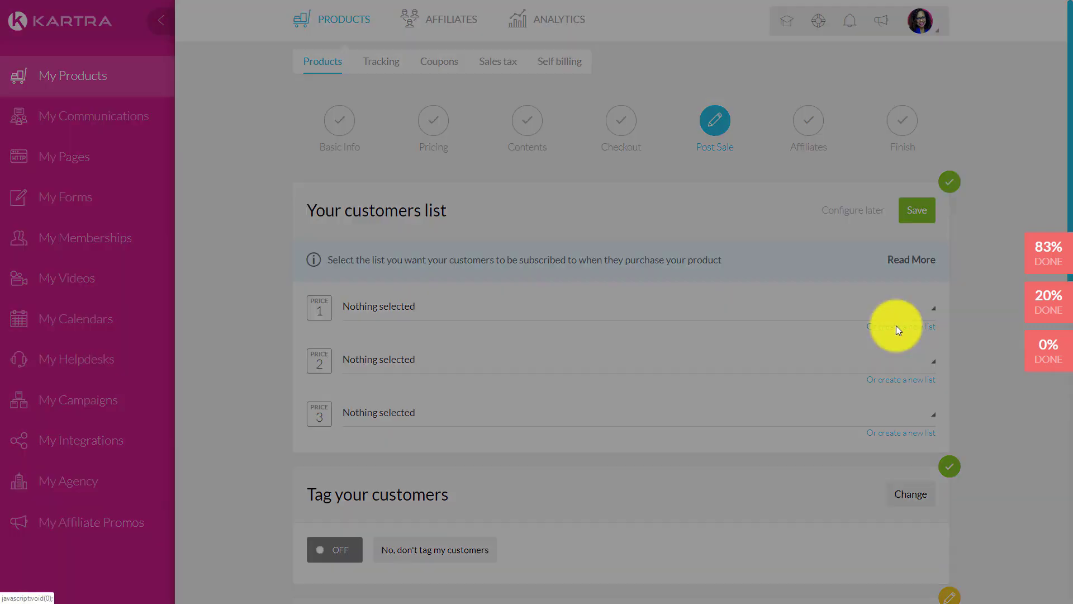
{"action": "left_click", "coordinate": [557, 129]}
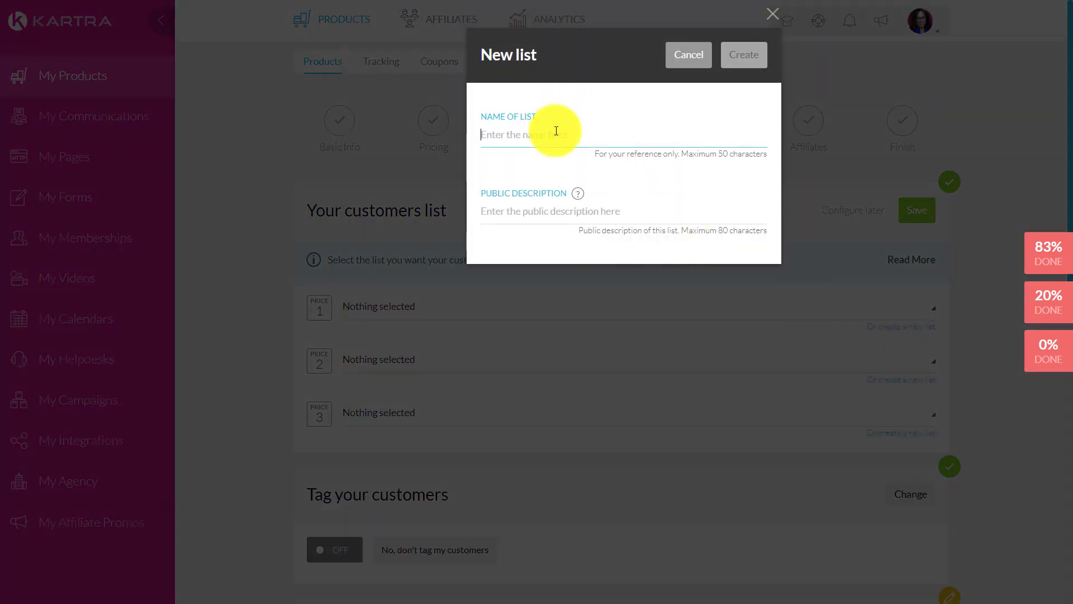
{"action": "type", "text": "Test "}
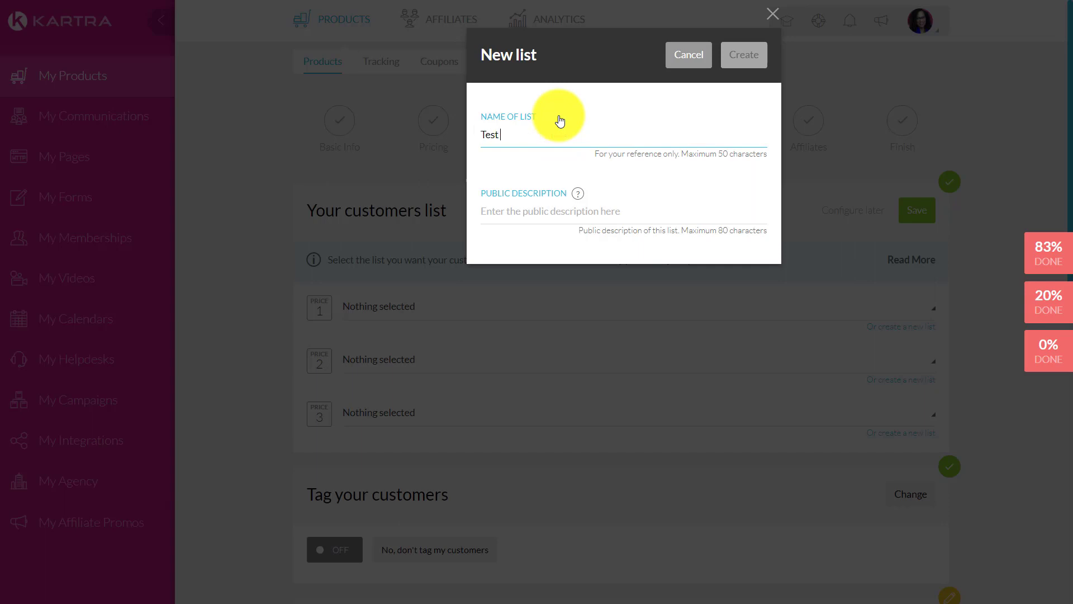
{"action": "type", "text": "Yoga Delete"}
{"action": "left_click", "coordinate": [536, 210]}
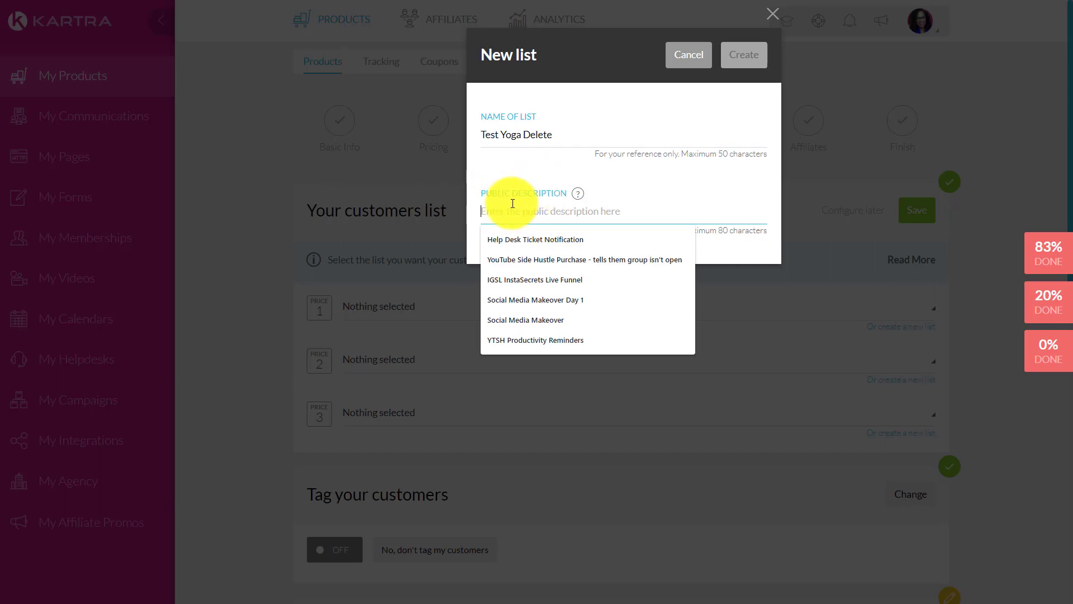
{"action": "type", "text": "VIP"}
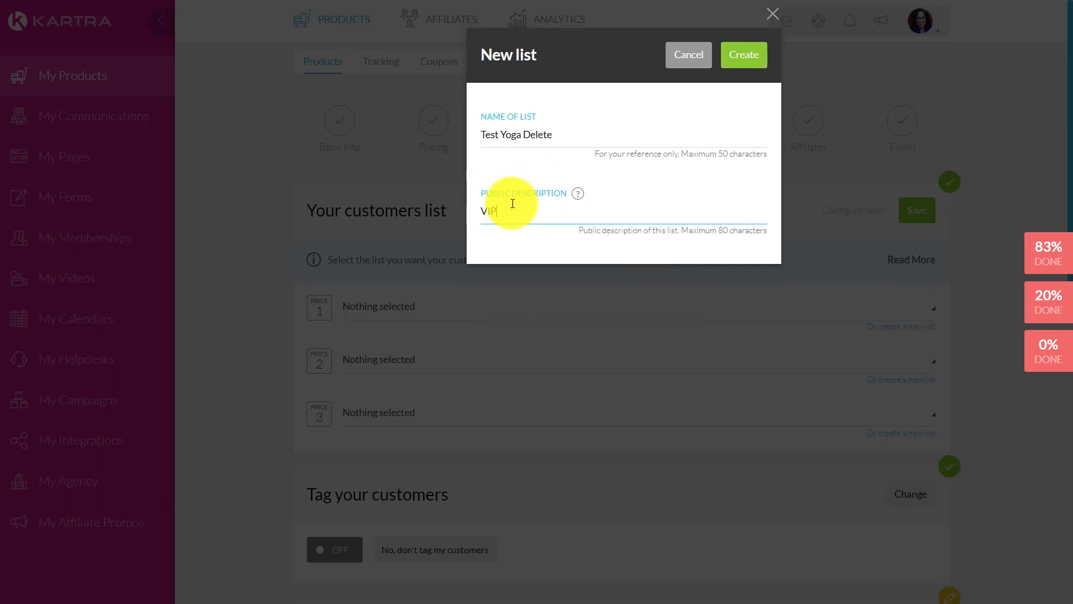
{"action": "type", "text": " Yoga Lesson"}
Step: Extend the new list's name with "- paid in full" and create the list
{"action": "double_click", "coordinate": [597, 144]}
{"action": "left_click", "coordinate": [599, 145]}
{"action": "type", "text": "-"}
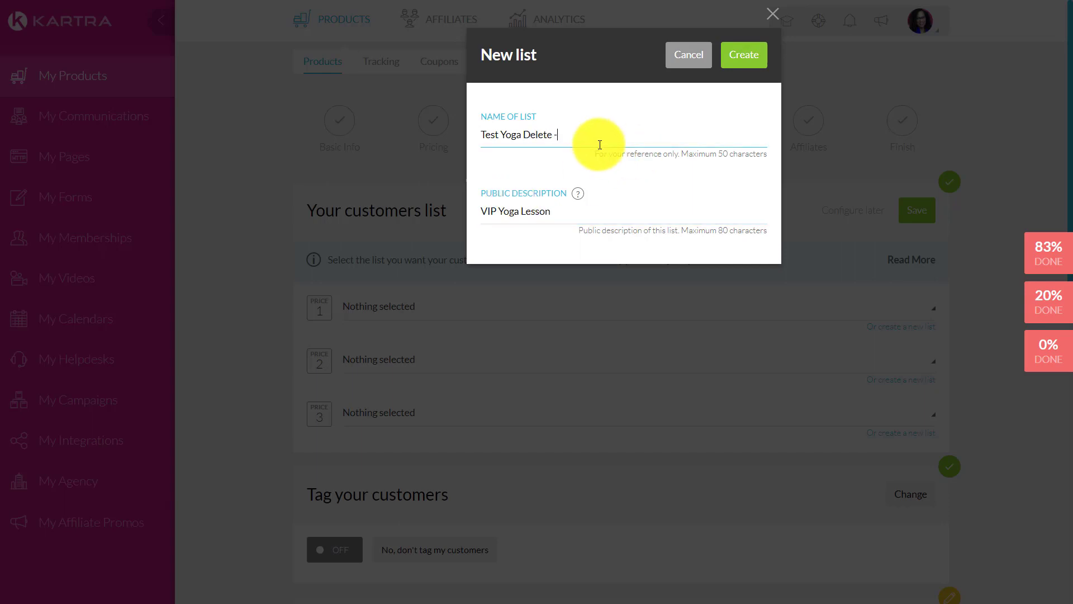
{"action": "type", "text": " paid in full"}
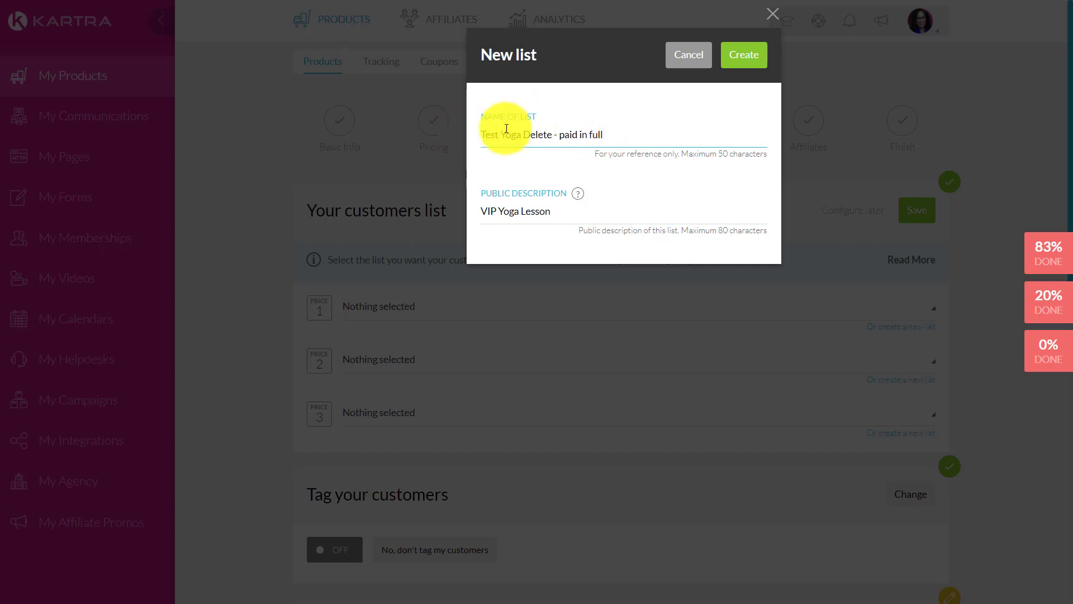
{"action": "left_click", "coordinate": [759, 61]}
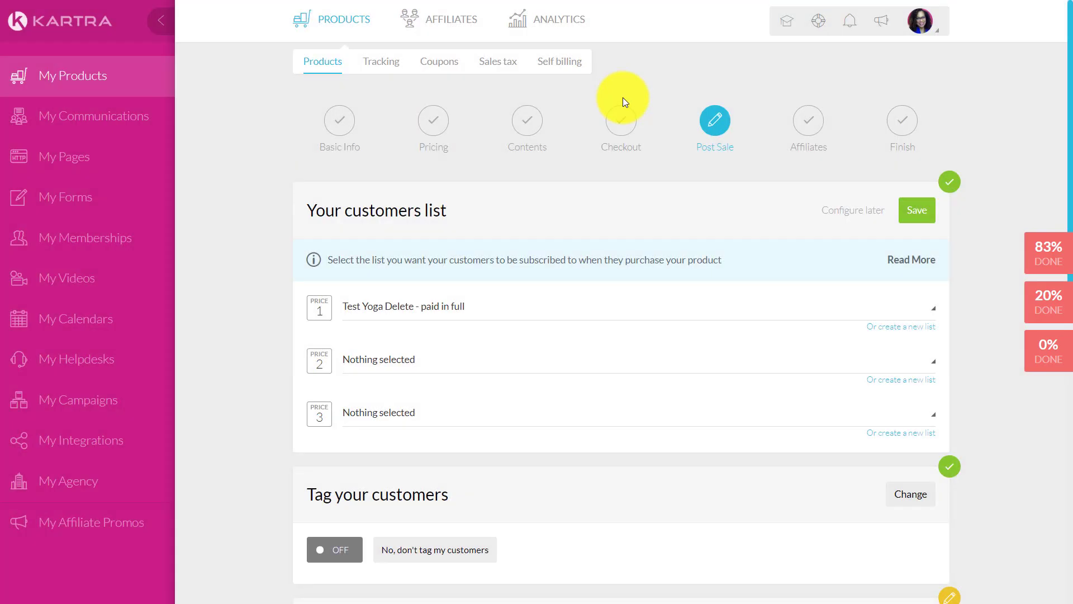
Step: Assign the "Test Yoga Delete - paid in full" list to price 2 and price 3, and save the customers list settings
{"action": "left_click", "coordinate": [612, 370]}
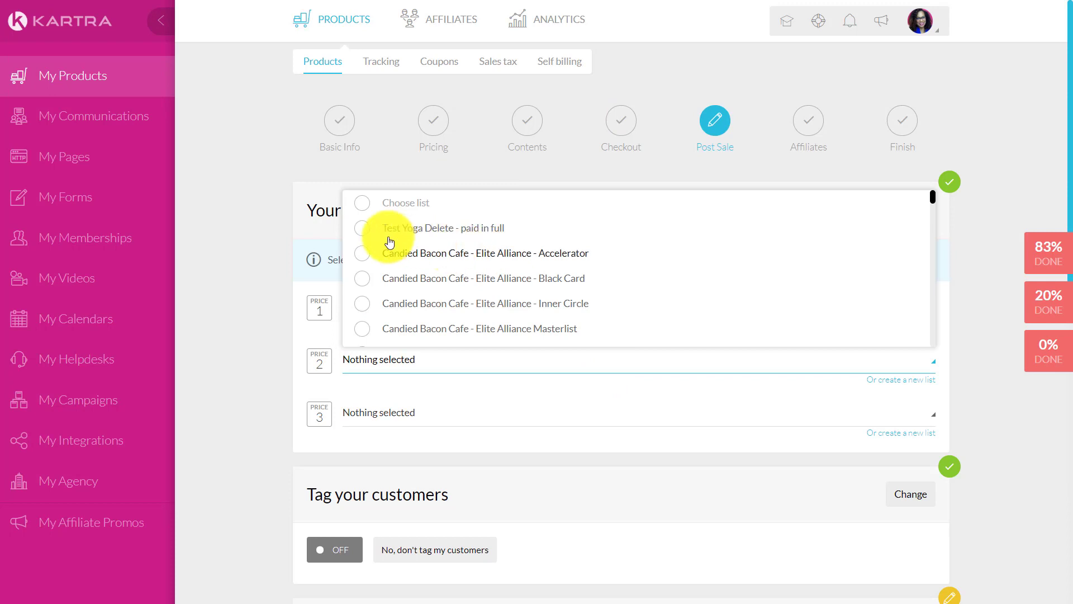
{"action": "left_click", "coordinate": [363, 229]}
{"action": "left_click", "coordinate": [492, 168]}
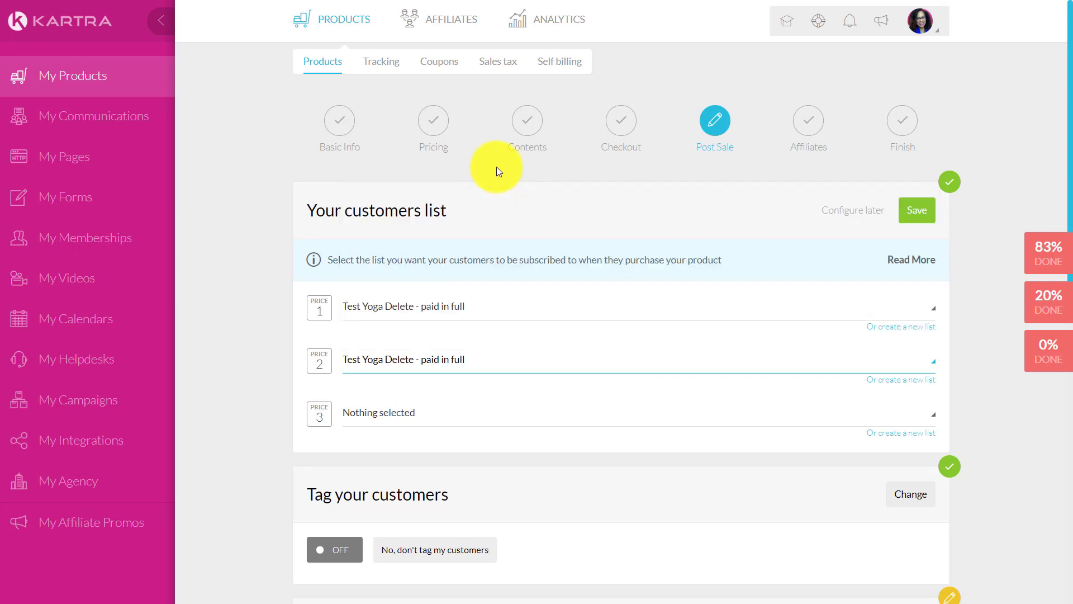
{"action": "left_click", "coordinate": [389, 420]}
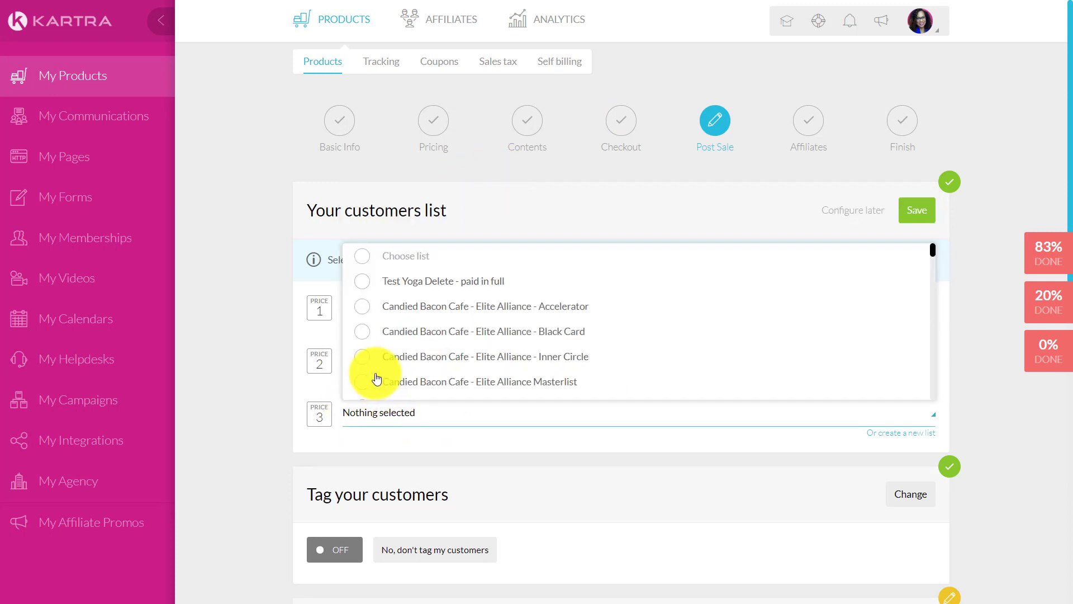
{"action": "left_click", "coordinate": [366, 286]}
{"action": "left_click", "coordinate": [498, 209]}
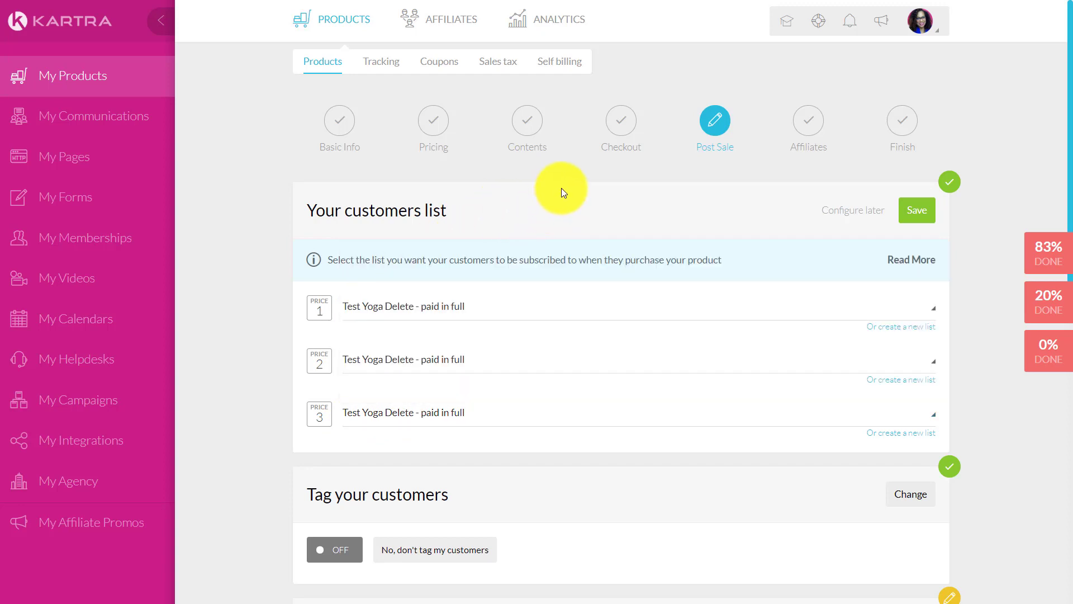
{"action": "scroll", "coordinate": [565, 185], "scroll_direction": "down", "scroll_amount": 2}
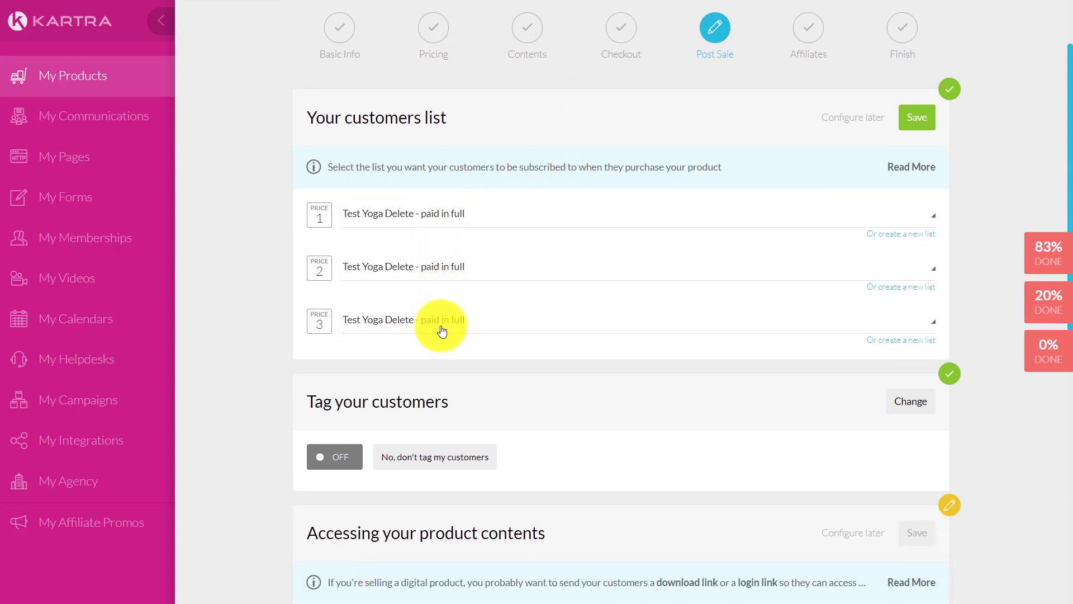
{"action": "left_click", "coordinate": [912, 118]}
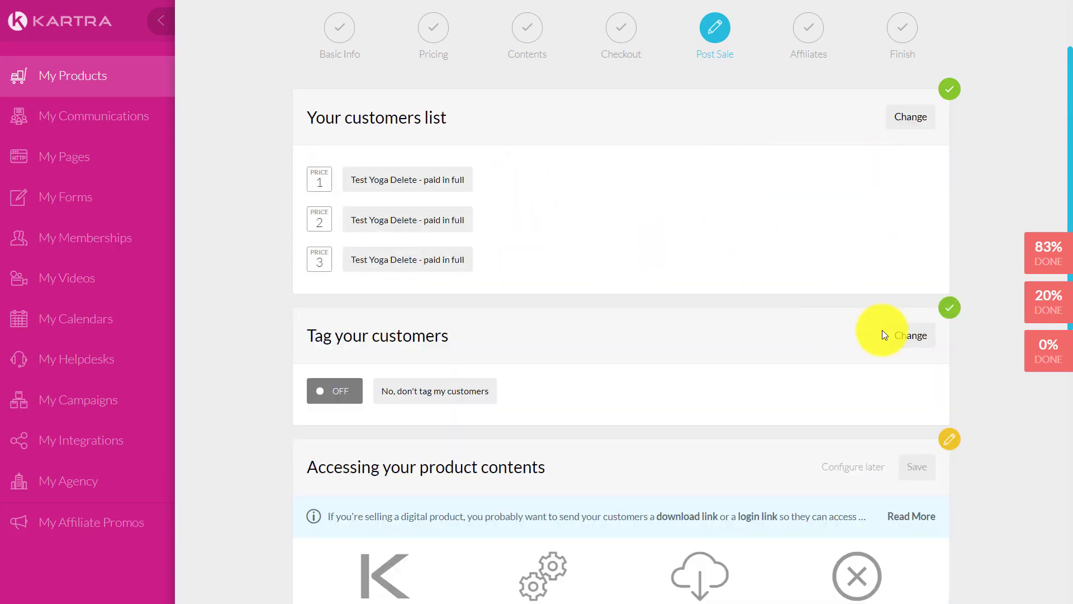
Step: Try the "Yes, tag customers" option under Tag your customers and switch back to "Don't tag customers"
{"action": "left_click", "coordinate": [911, 336]}
{"action": "left_click", "coordinate": [622, 398]}
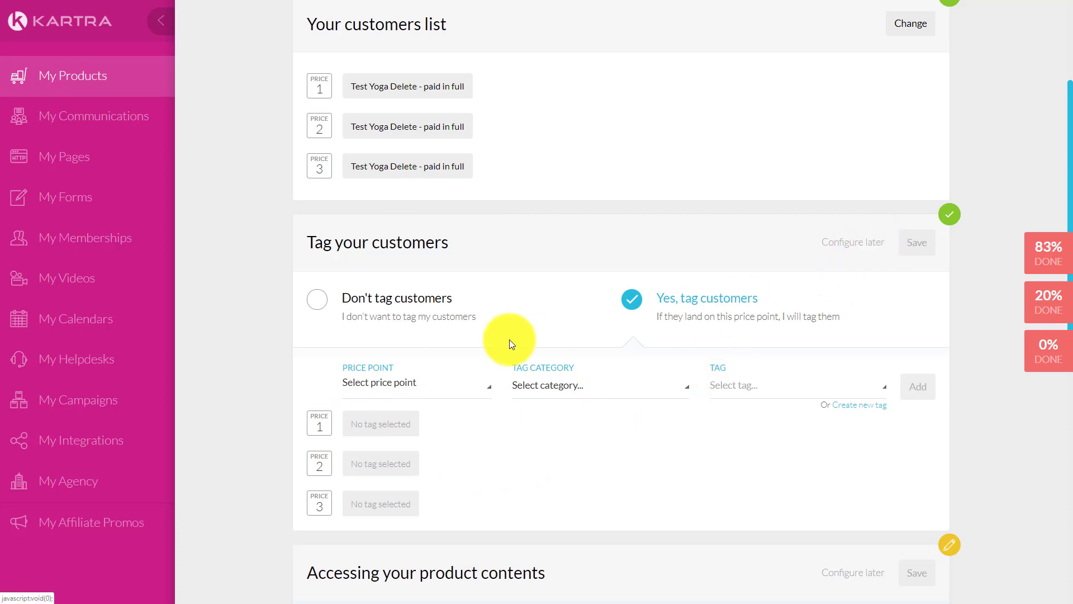
{"action": "left_click", "coordinate": [321, 307]}
Step: Set the product contents access to Kartra membership and choose the Video Creators Camp membership for price 1
{"action": "scroll", "coordinate": [578, 327], "scroll_direction": "down", "scroll_amount": 5}
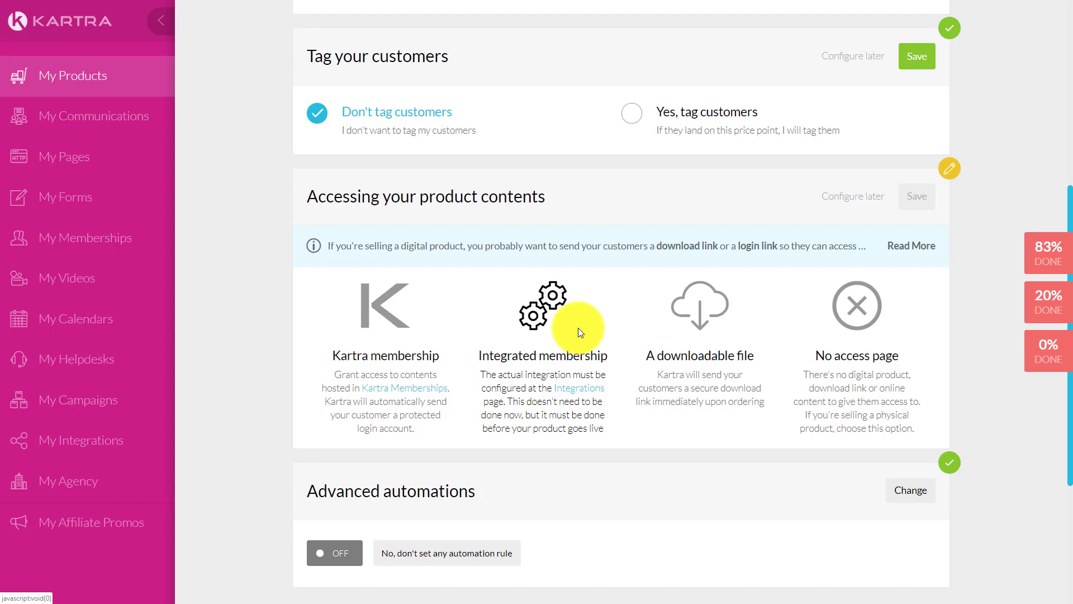
{"action": "left_click", "coordinate": [389, 327]}
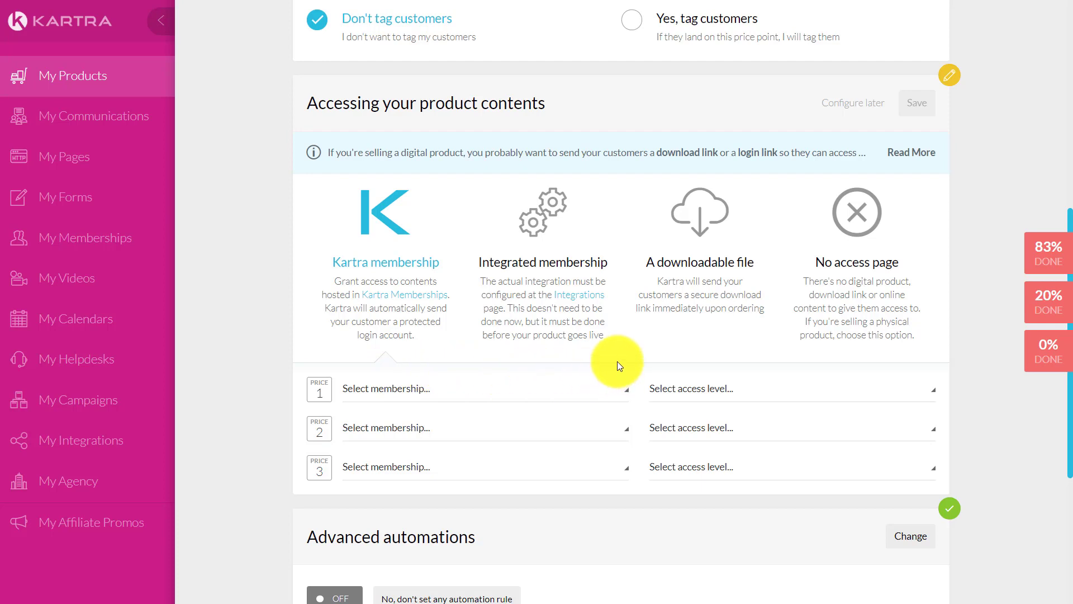
{"action": "left_click", "coordinate": [564, 390]}
{"action": "left_click", "coordinate": [509, 307]}
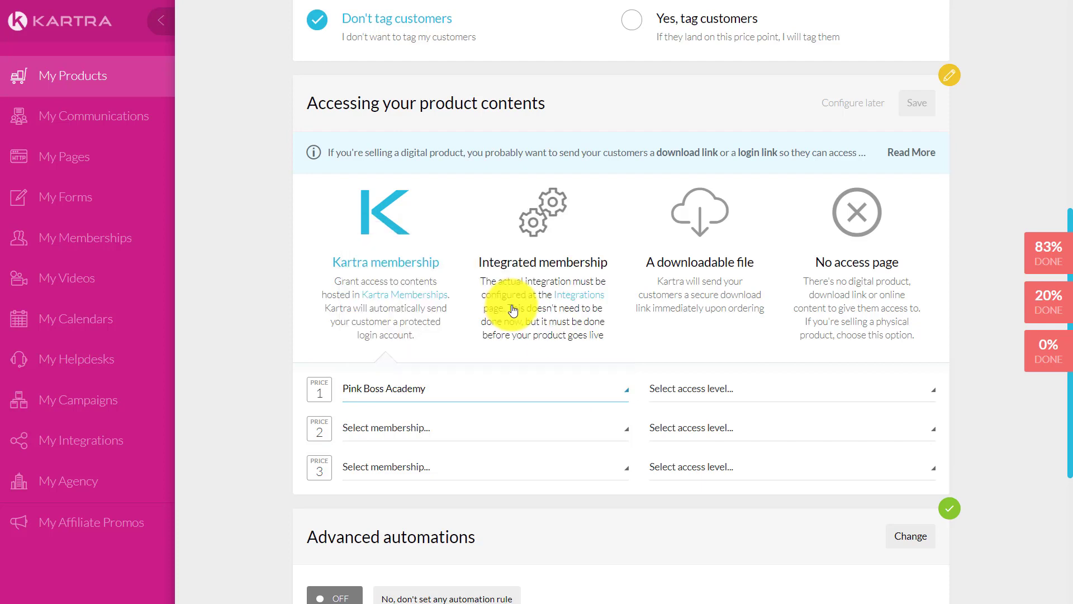
{"action": "left_click", "coordinate": [695, 388]}
{"action": "left_click", "coordinate": [498, 401]}
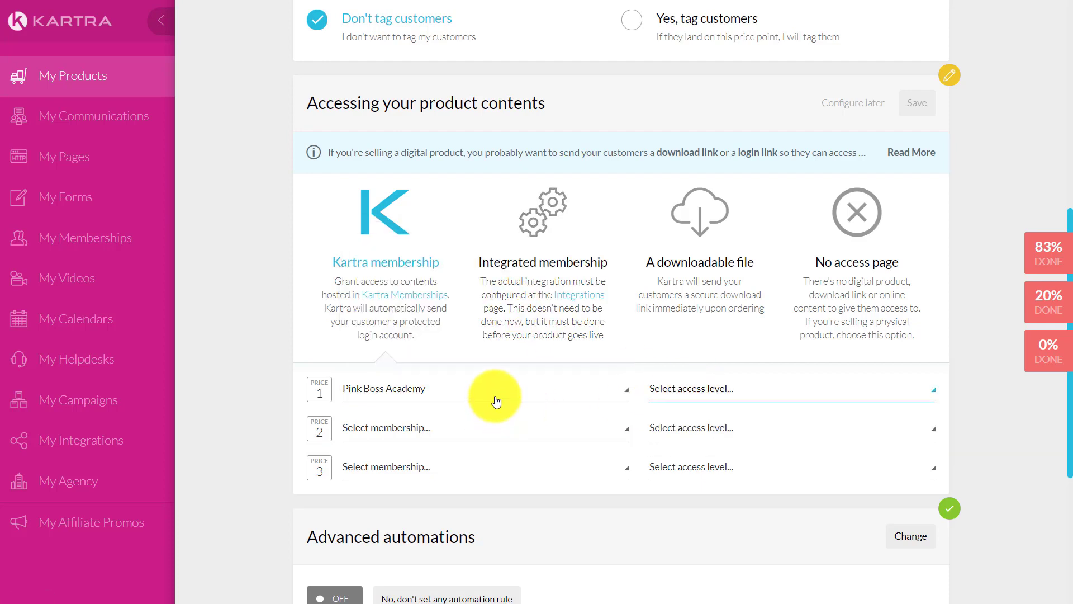
{"action": "left_click", "coordinate": [496, 396]}
{"action": "left_click", "coordinate": [464, 357]}
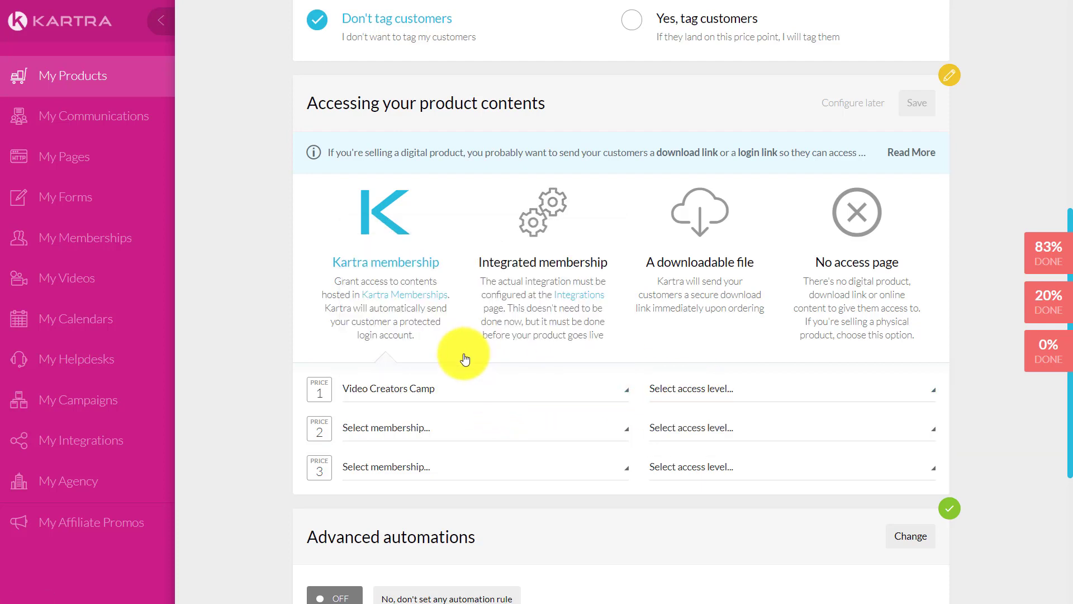
Step: Look through the access levels and memberships offered for price 1 without changing the selection
{"action": "left_click", "coordinate": [725, 391]}
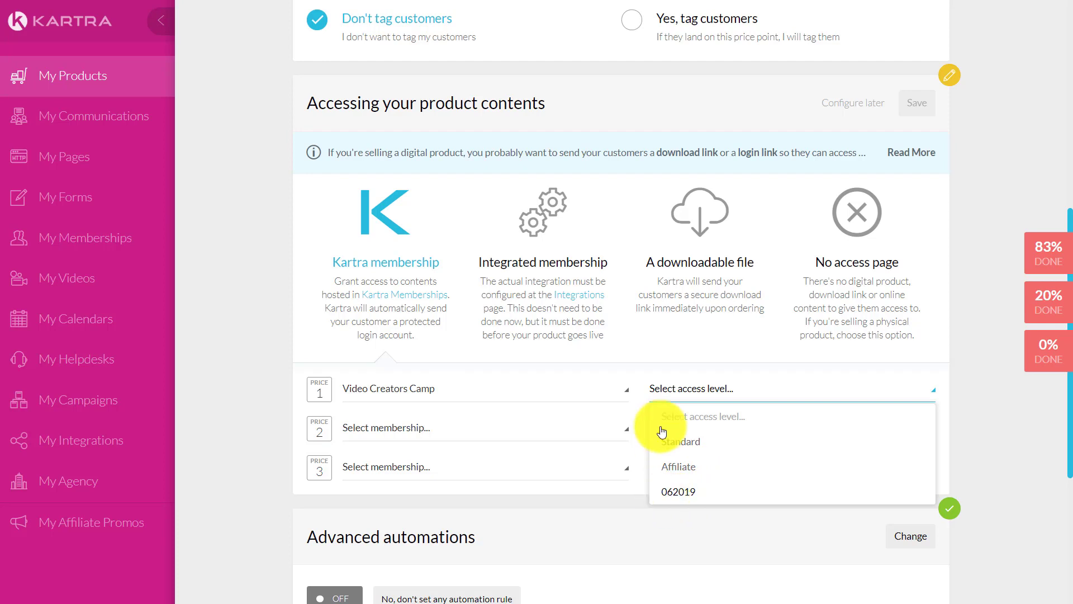
{"action": "left_click", "coordinate": [643, 357]}
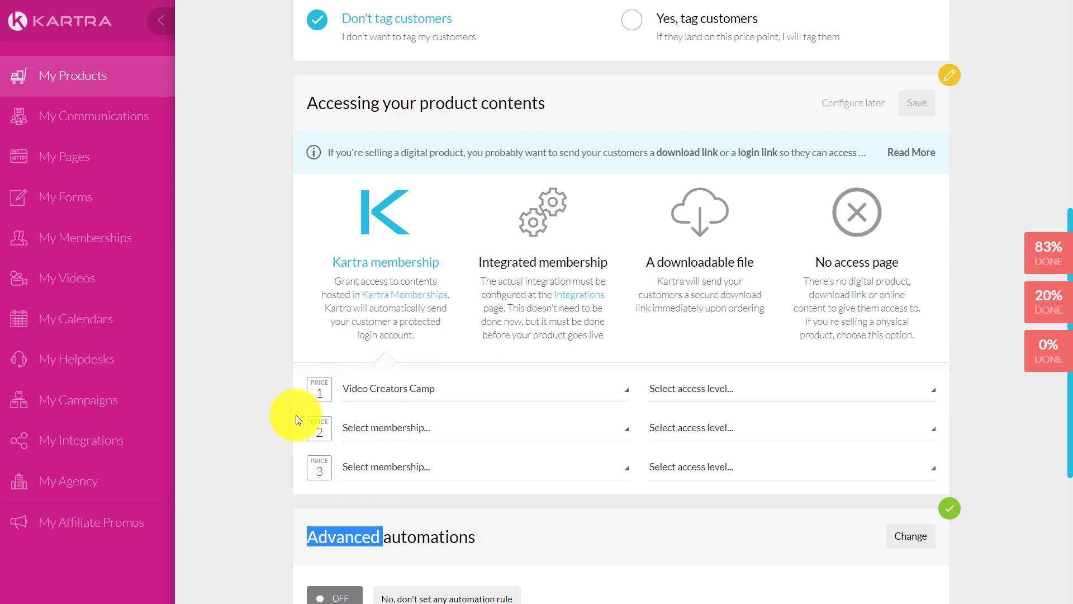
{"action": "left_click", "coordinate": [377, 389]}
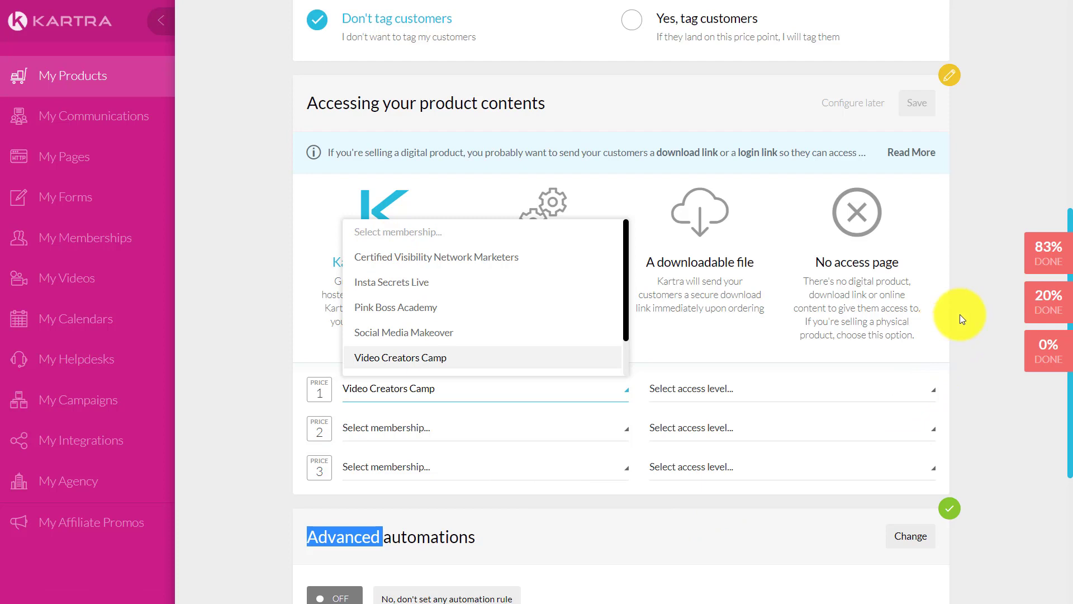
{"action": "left_click", "coordinate": [959, 388]}
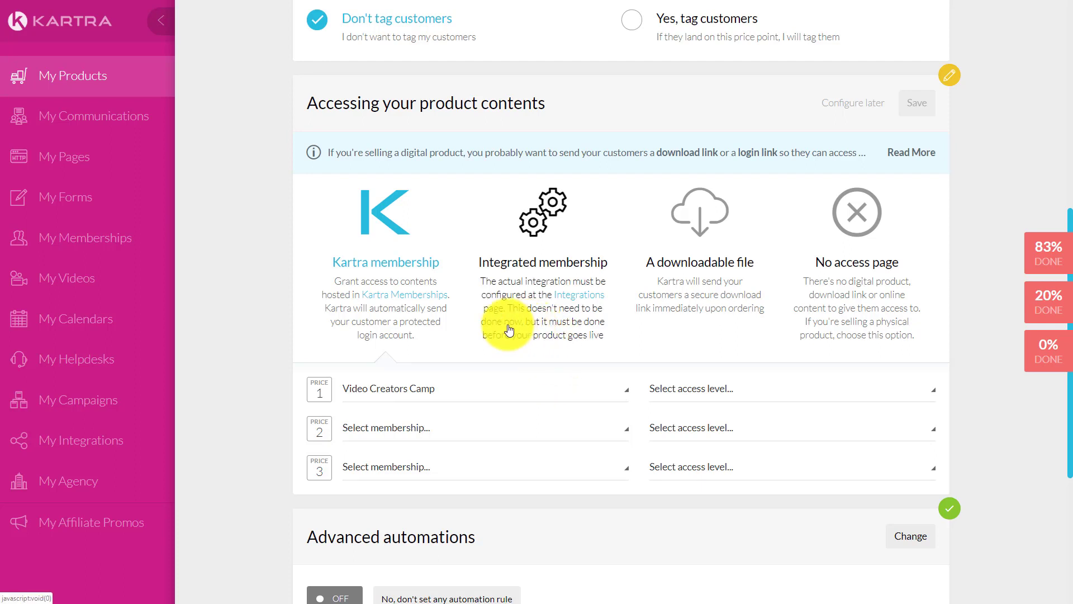
Step: Examine the Integrated membership, A downloadable file and No access page options for accessing the product contents
{"action": "left_click", "coordinate": [529, 273]}
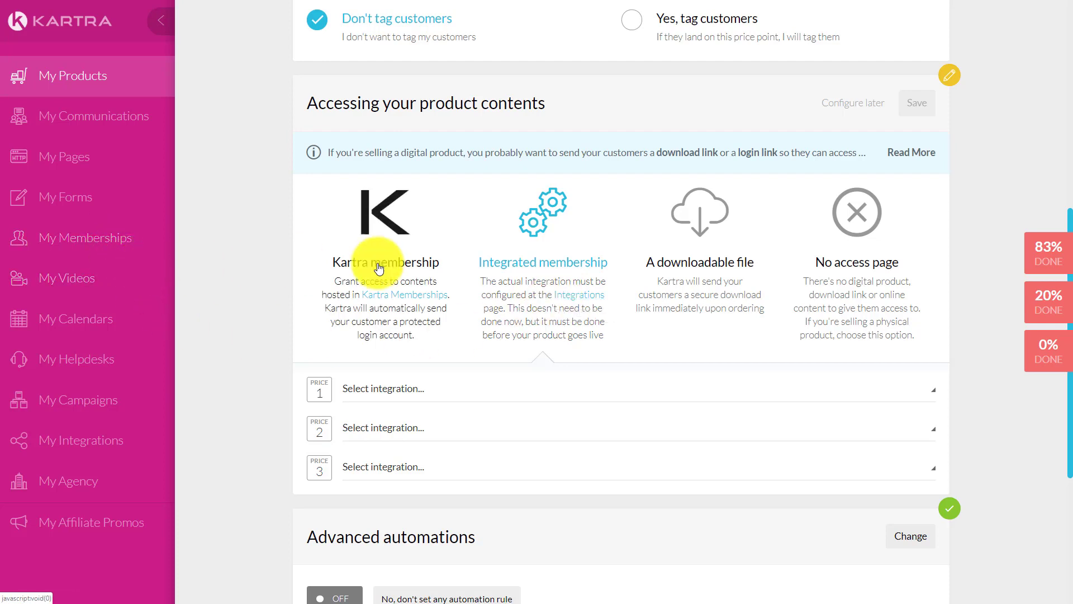
{"action": "left_click", "coordinate": [745, 306]}
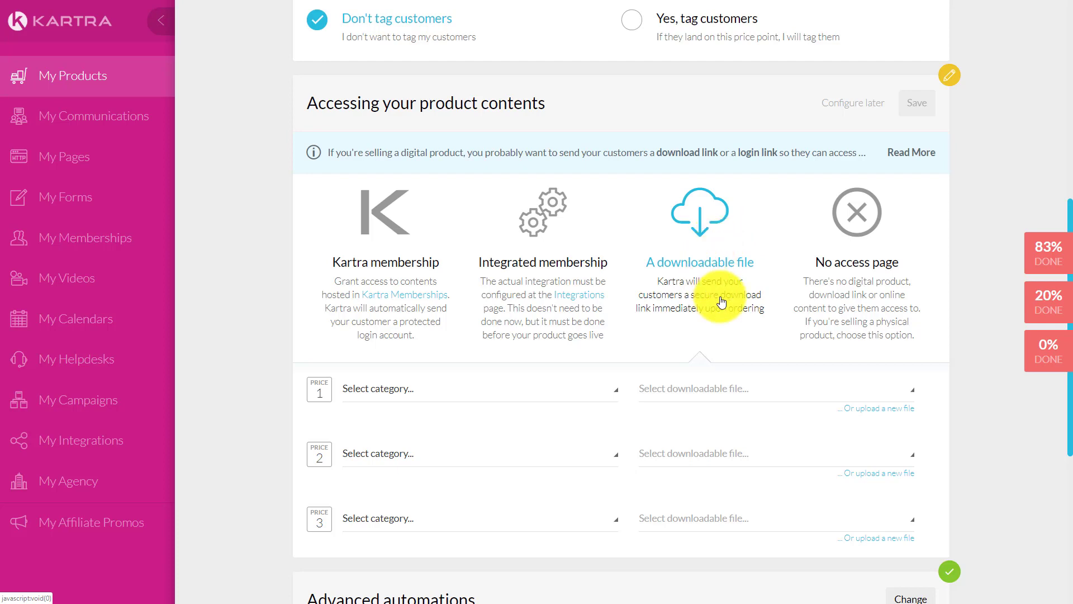
{"action": "scroll", "coordinate": [620, 313], "scroll_direction": "down", "scroll_amount": 2}
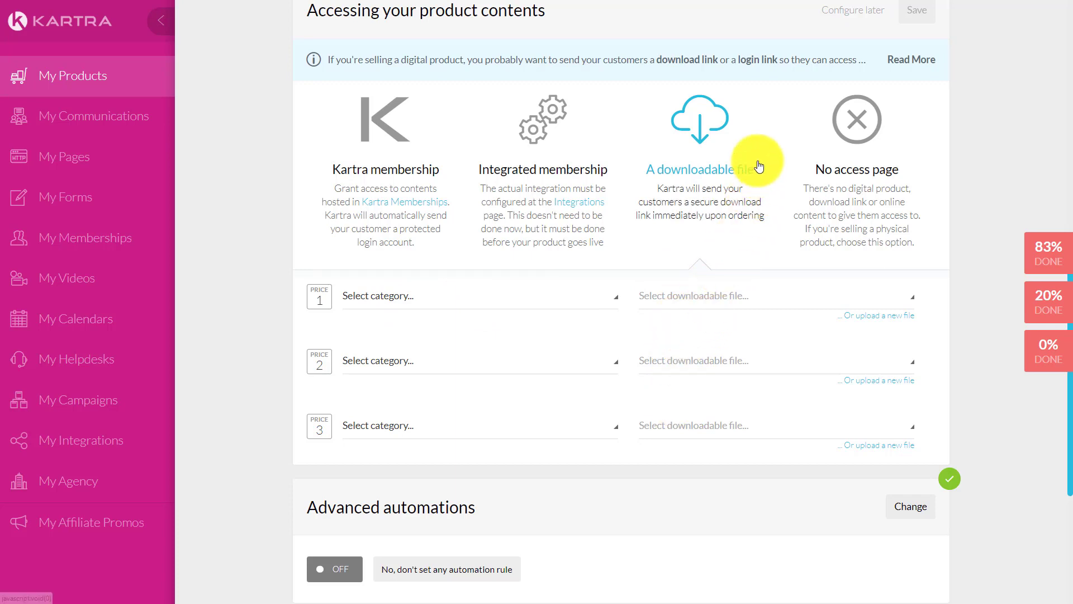
{"action": "left_click", "coordinate": [856, 124]}
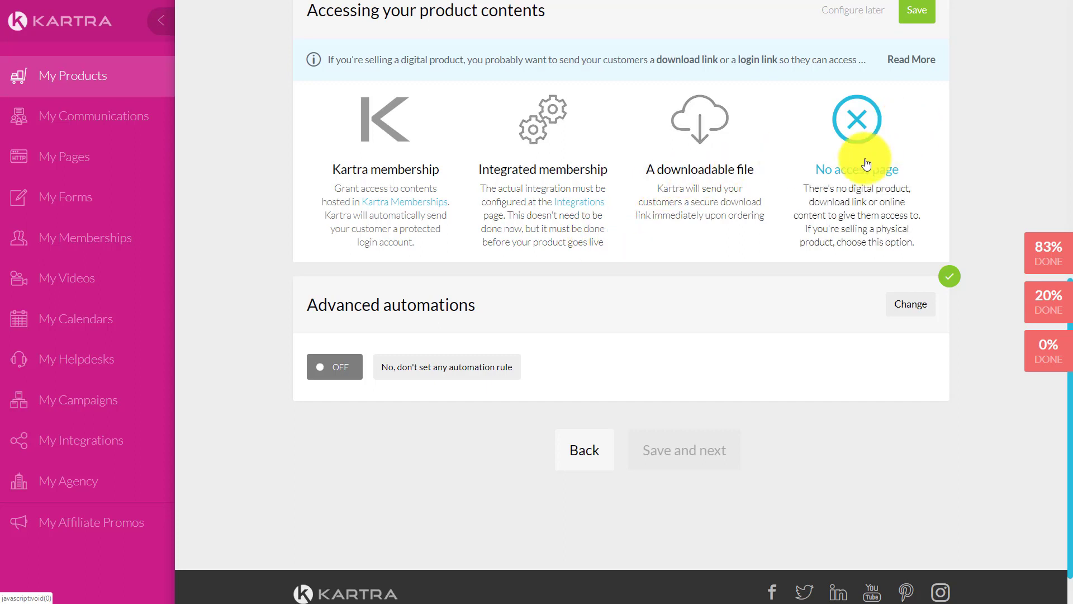
Step: Return the contents access to Kartra membership and choose Video Creators Camp for price 2 and price 3
{"action": "left_click", "coordinate": [420, 171]}
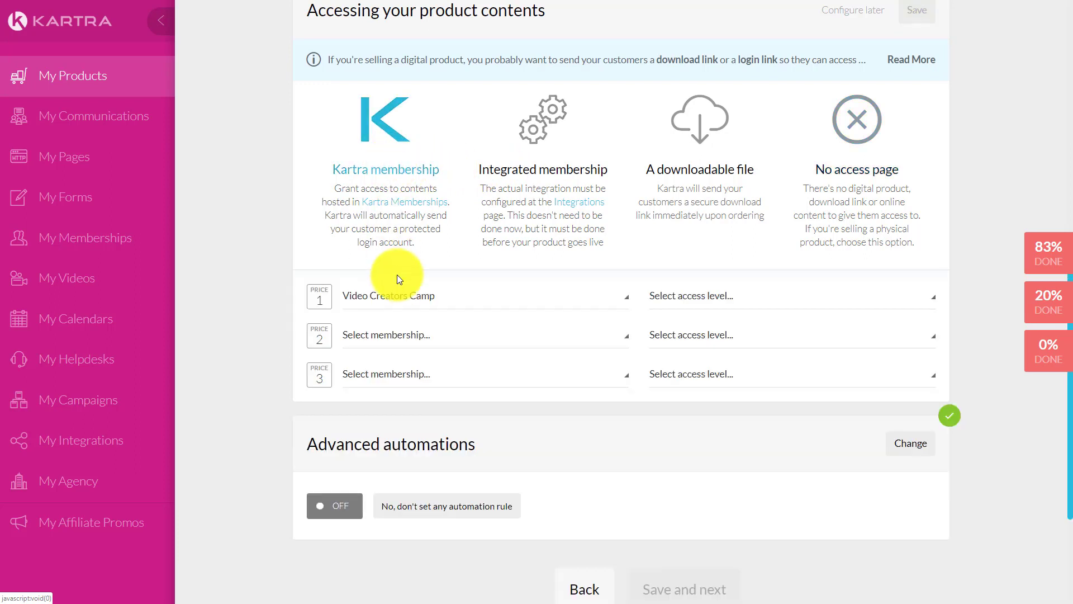
{"action": "left_click", "coordinate": [423, 336]}
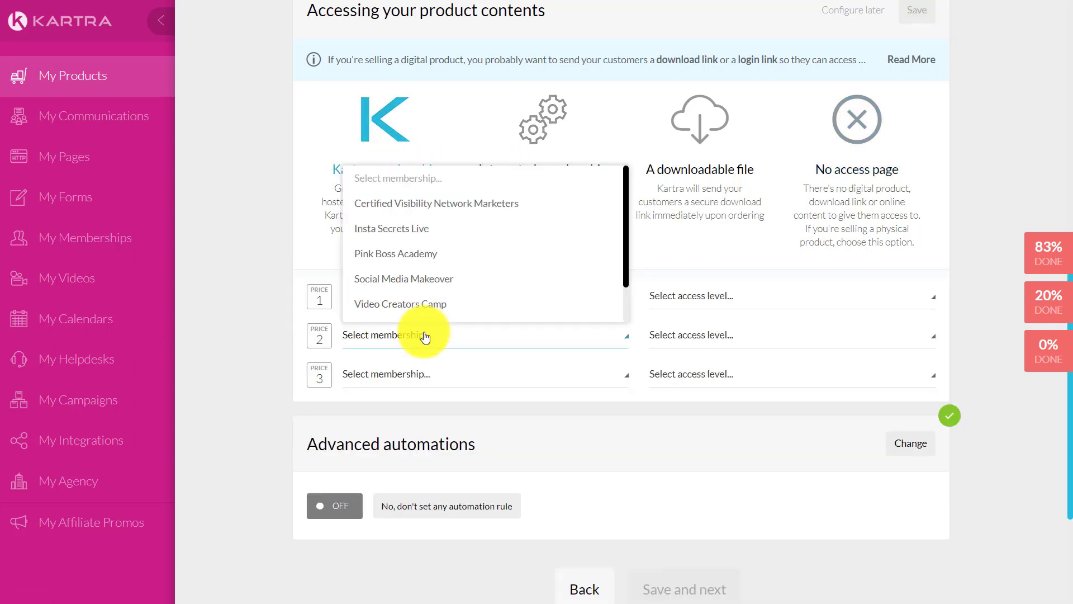
{"action": "left_click", "coordinate": [422, 303]}
{"action": "left_click", "coordinate": [421, 372]}
{"action": "left_click", "coordinate": [434, 342]}
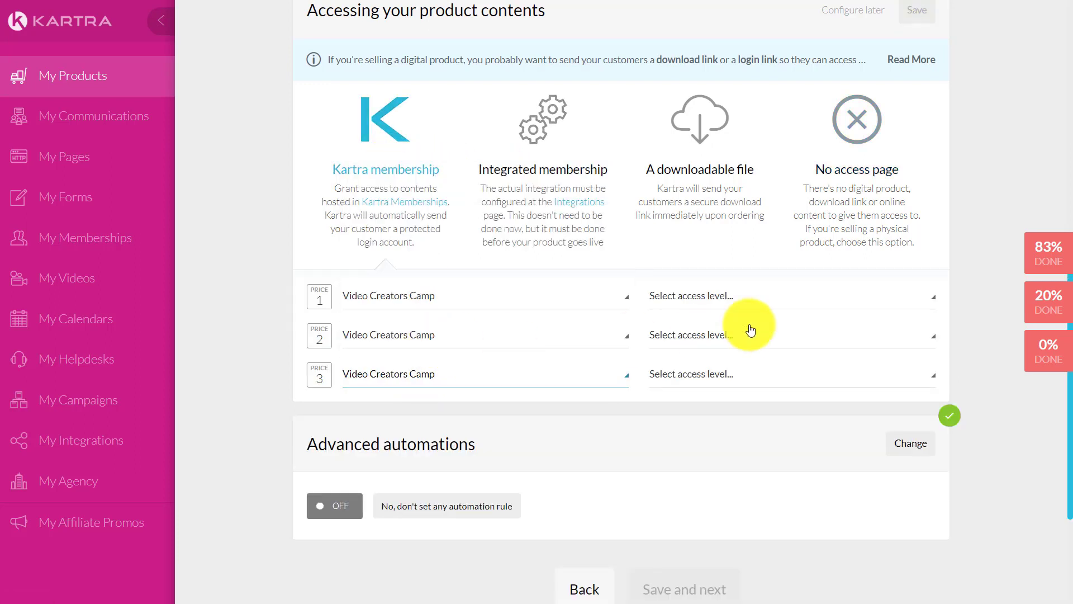
Step: Set the access levels to Standard for price 1, Affiliate for price 2 and 062019 for price 3, and save the contents access
{"action": "left_click", "coordinate": [746, 300]}
{"action": "left_click", "coordinate": [732, 358]}
{"action": "left_click", "coordinate": [731, 339]}
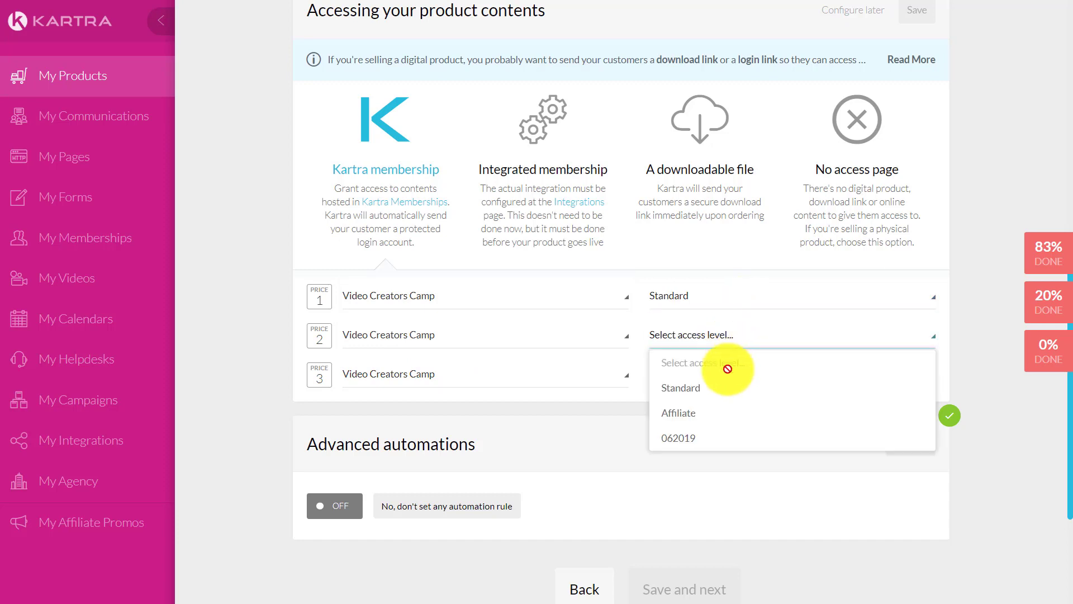
{"action": "left_click", "coordinate": [723, 414]}
{"action": "left_click", "coordinate": [723, 380]}
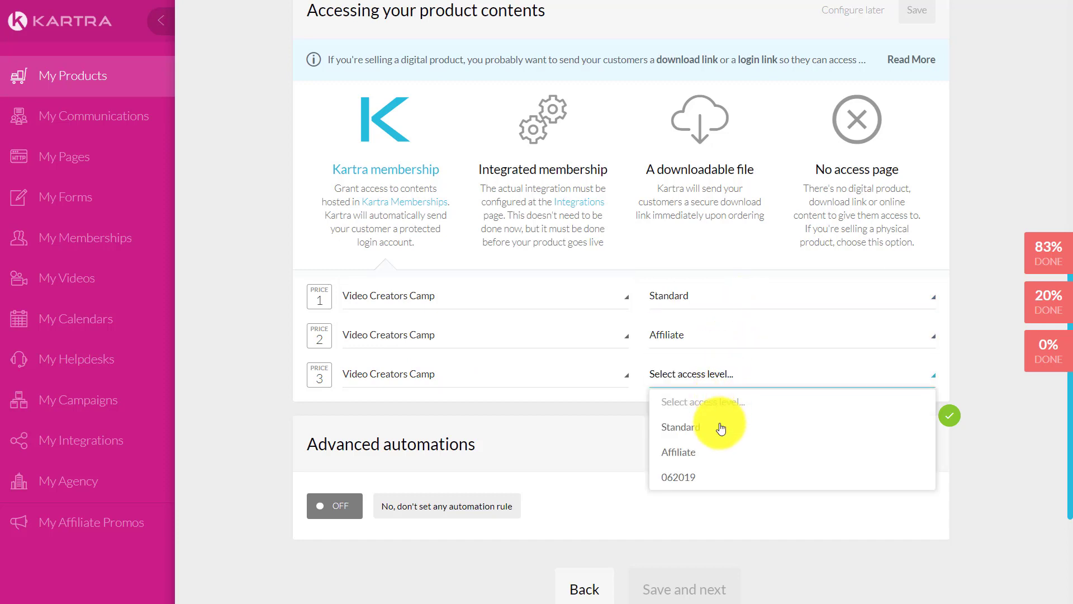
{"action": "left_click", "coordinate": [703, 474]}
{"action": "left_click", "coordinate": [916, 11]}
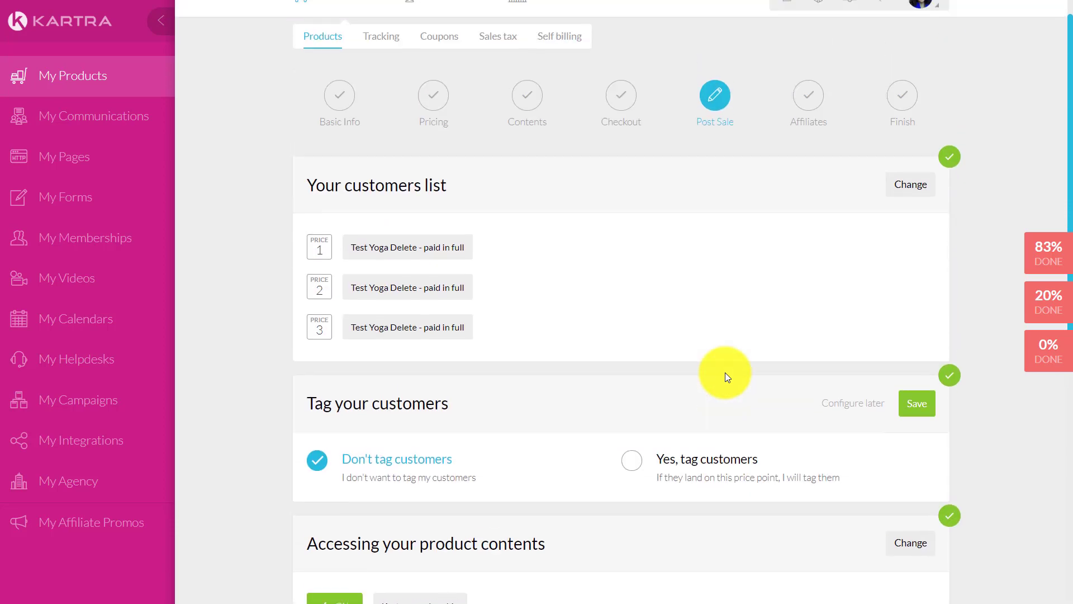
Step: Save the setting not to tag customers and complete the post-sale stage of the product
{"action": "scroll", "coordinate": [732, 361], "scroll_direction": "down", "scroll_amount": 2}
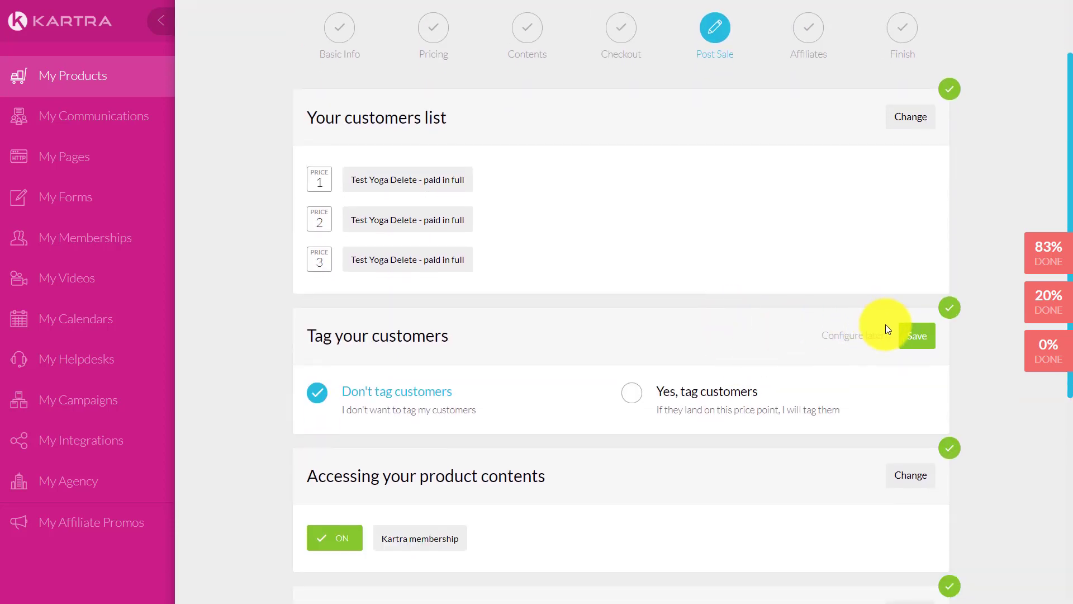
{"action": "left_click", "coordinate": [917, 338]}
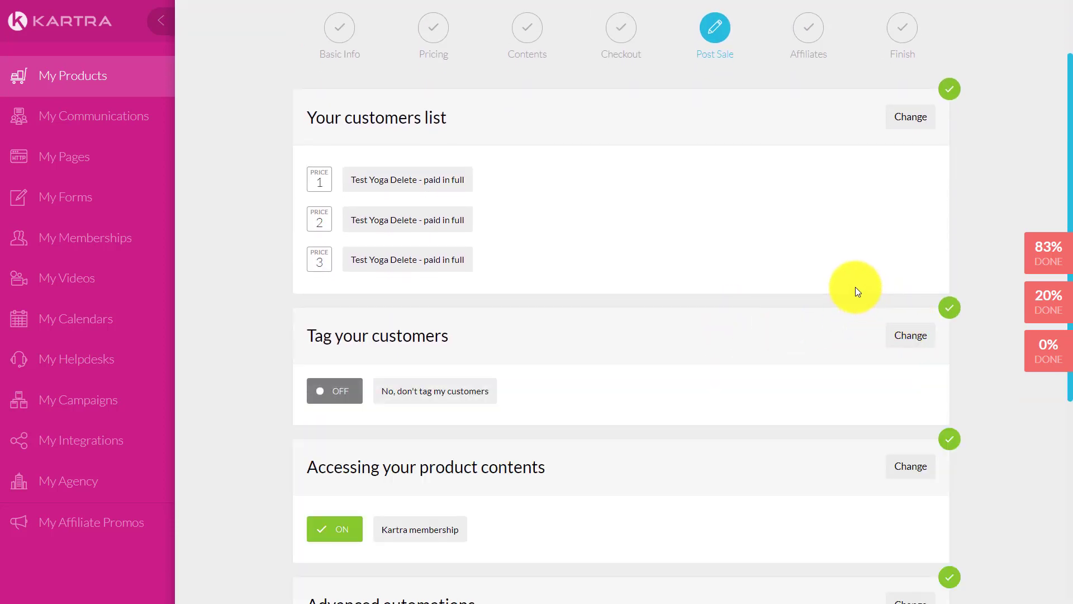
{"action": "scroll", "coordinate": [857, 291], "scroll_direction": "down", "scroll_amount": 6}
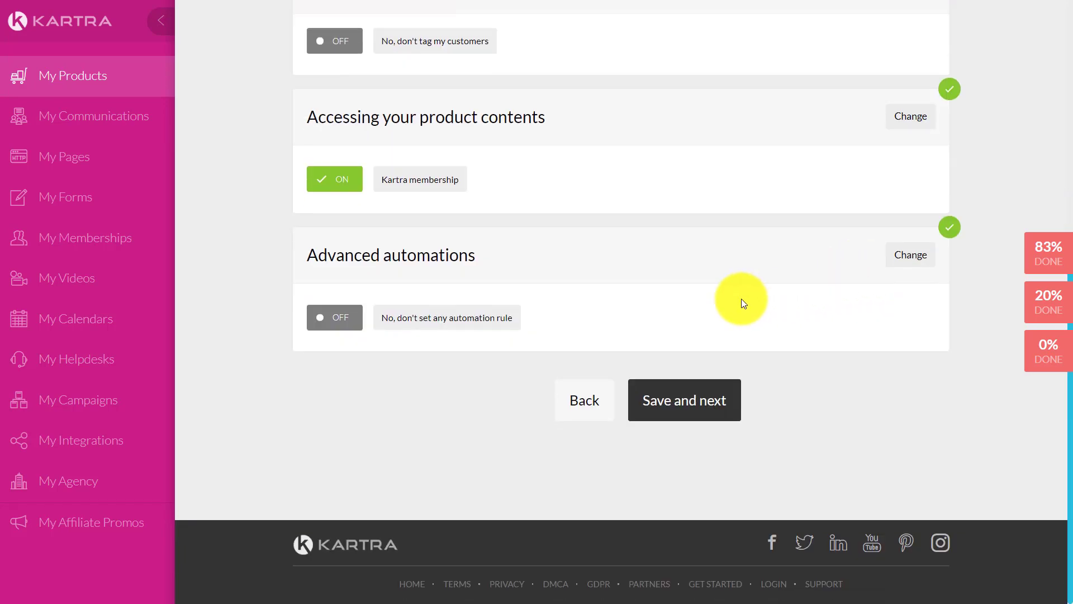
{"action": "left_click", "coordinate": [726, 406]}
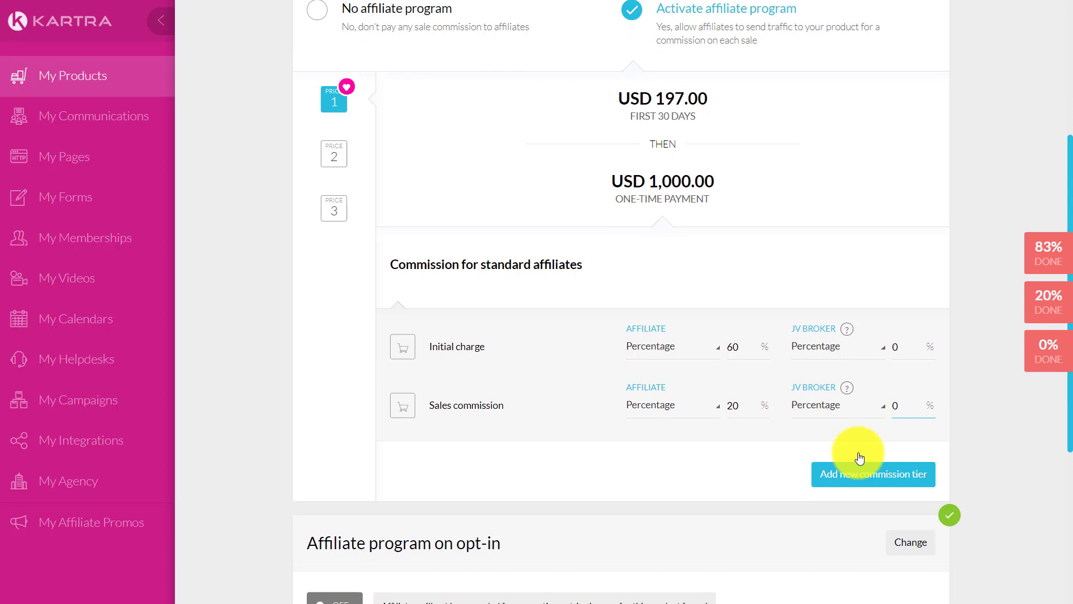
Step: Set the affiliate program on sale to No affiliate program, save it, and complete the affiliates stage
{"action": "scroll", "coordinate": [859, 457], "scroll_direction": "down", "scroll_amount": 4}
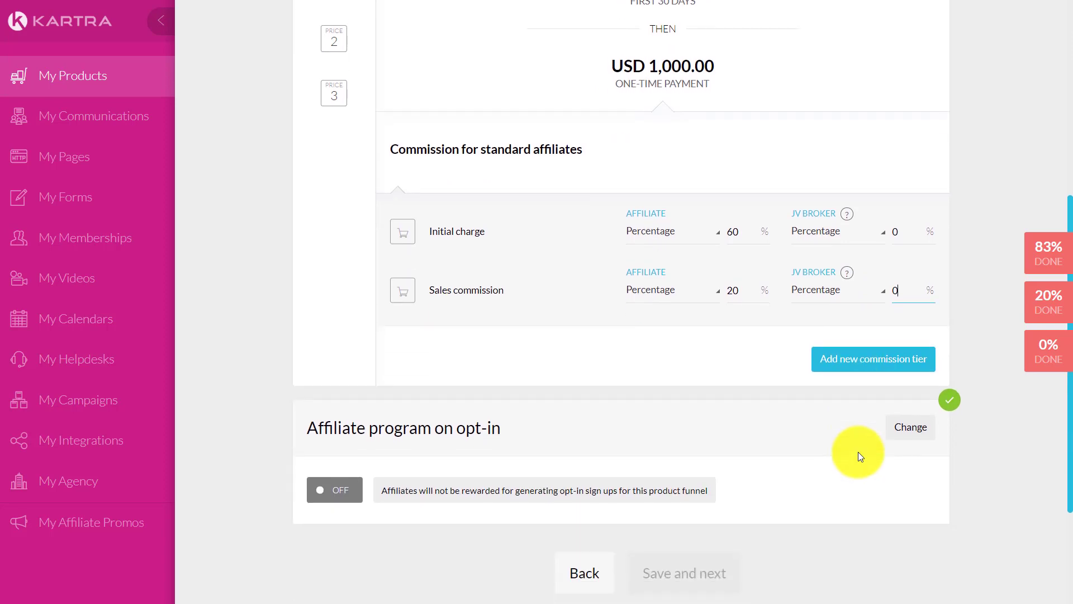
{"action": "scroll", "coordinate": [859, 457], "scroll_direction": "up", "scroll_amount": 5}
{"action": "scroll", "coordinate": [857, 452], "scroll_direction": "up", "scroll_amount": 4}
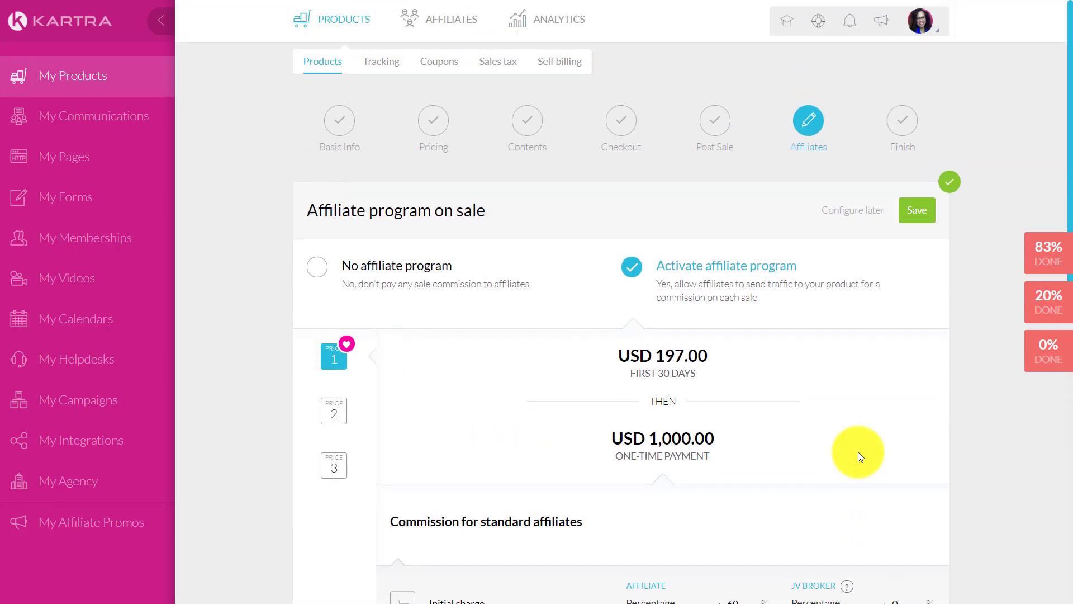
{"action": "left_click", "coordinate": [313, 265]}
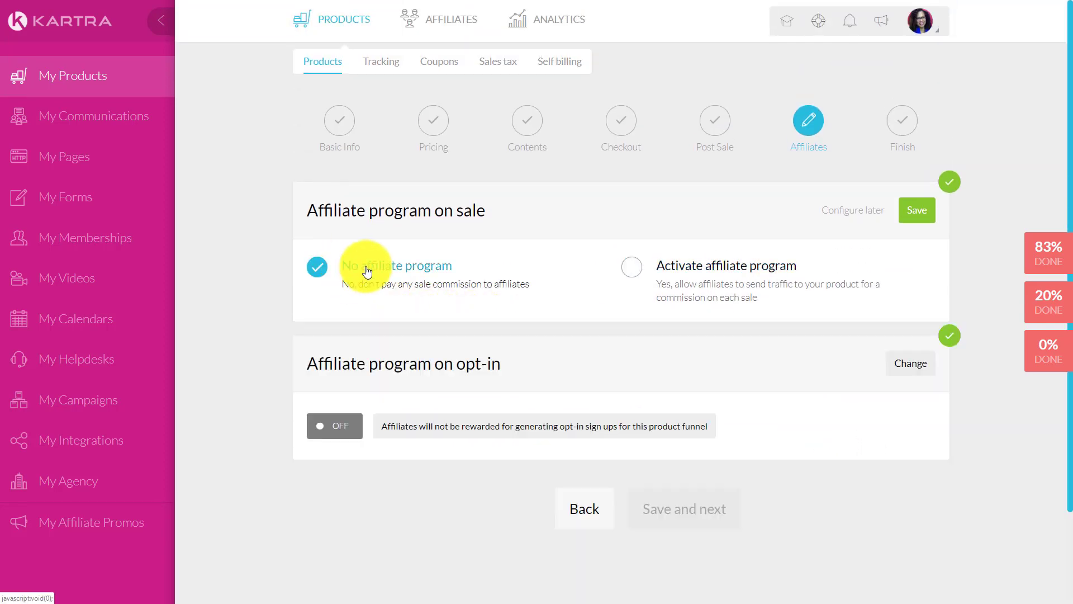
{"action": "left_click", "coordinate": [917, 210]}
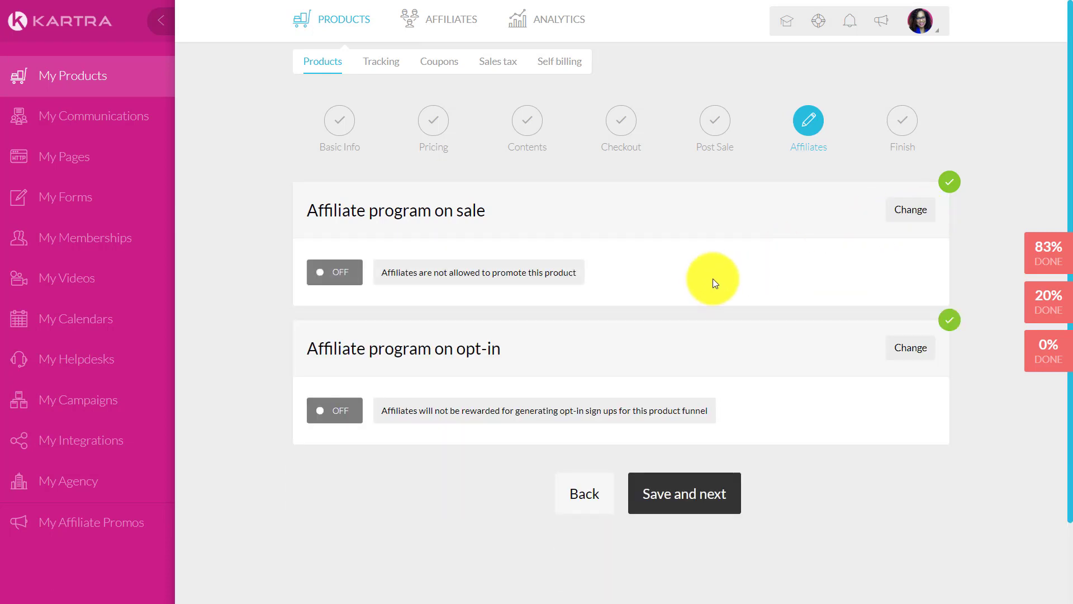
{"action": "left_click", "coordinate": [720, 497]}
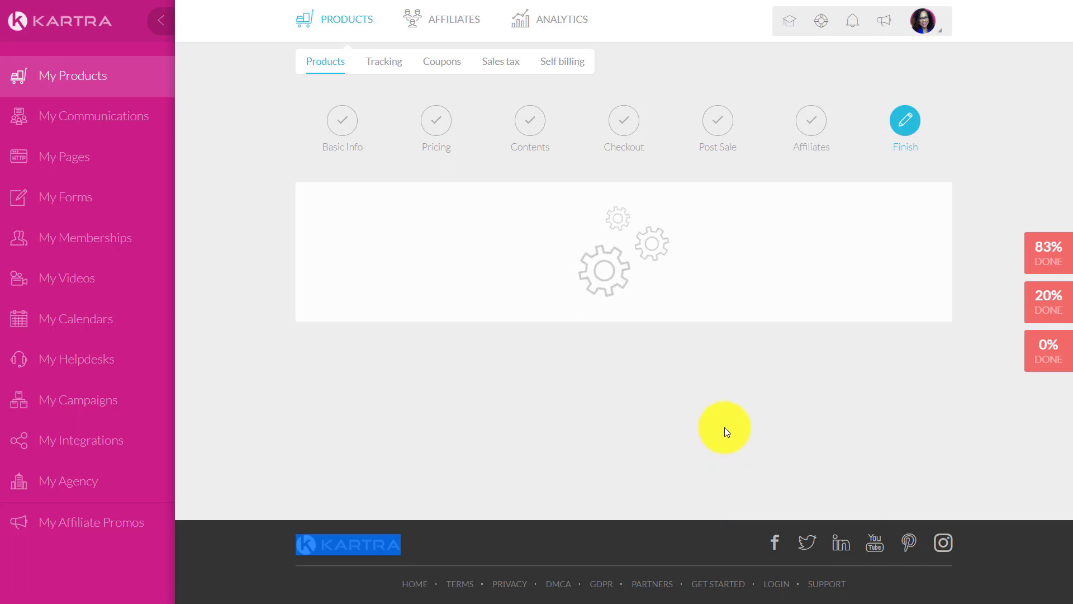
Step: Examine the product's landing page tracking code and the edit options offered for Yoga 101 (Test Delete)
{"action": "left_click", "coordinate": [805, 408]}
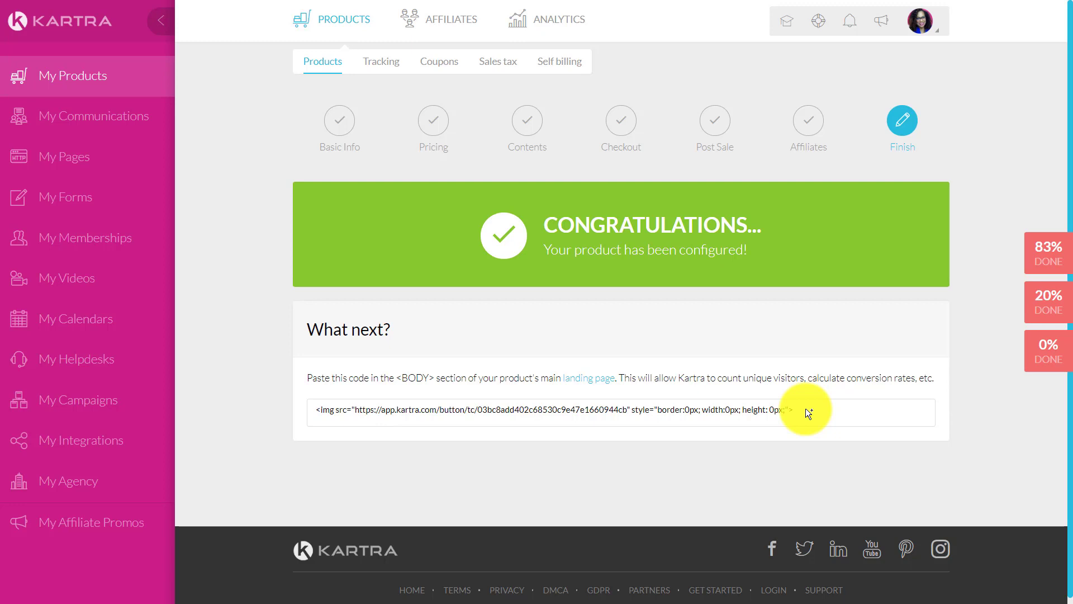
{"action": "left_click_drag", "start_coordinate": [806, 409], "coordinate": [160, 390]}
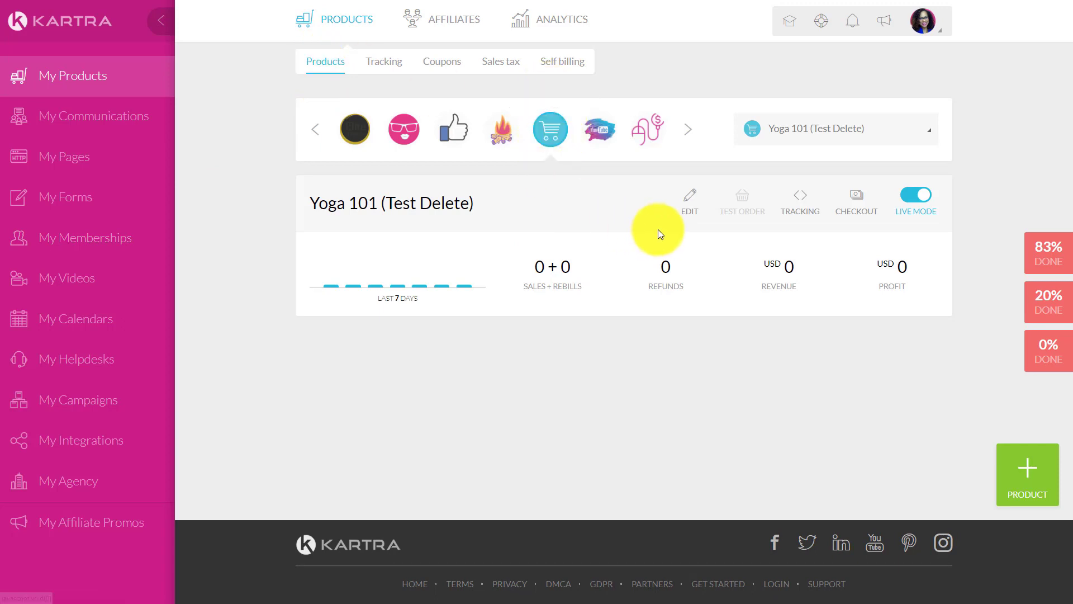
{"action": "left_click", "coordinate": [689, 210]}
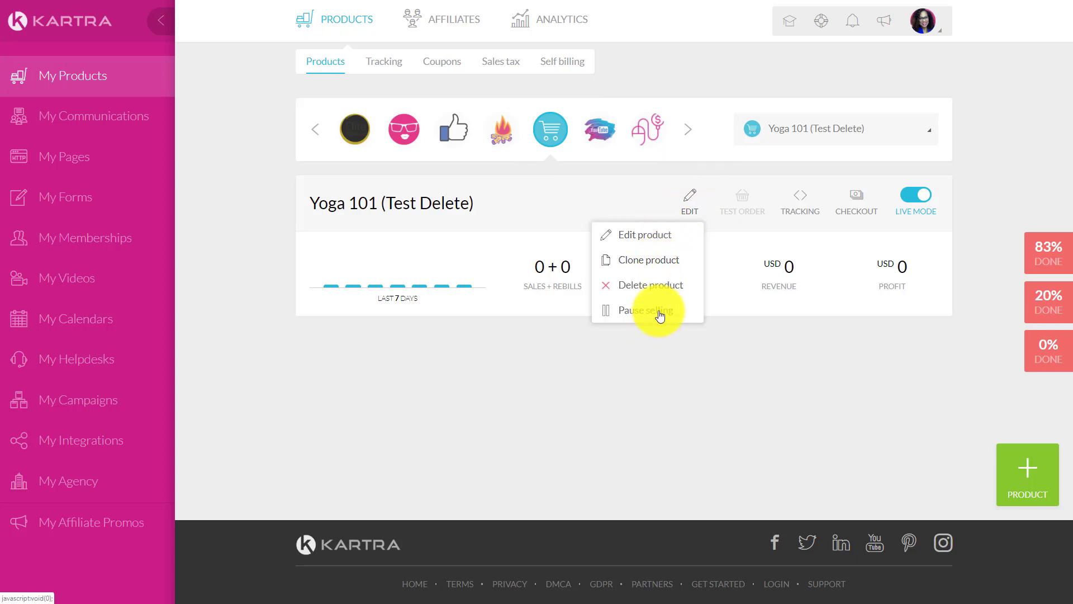
{"action": "left_click", "coordinate": [799, 205]}
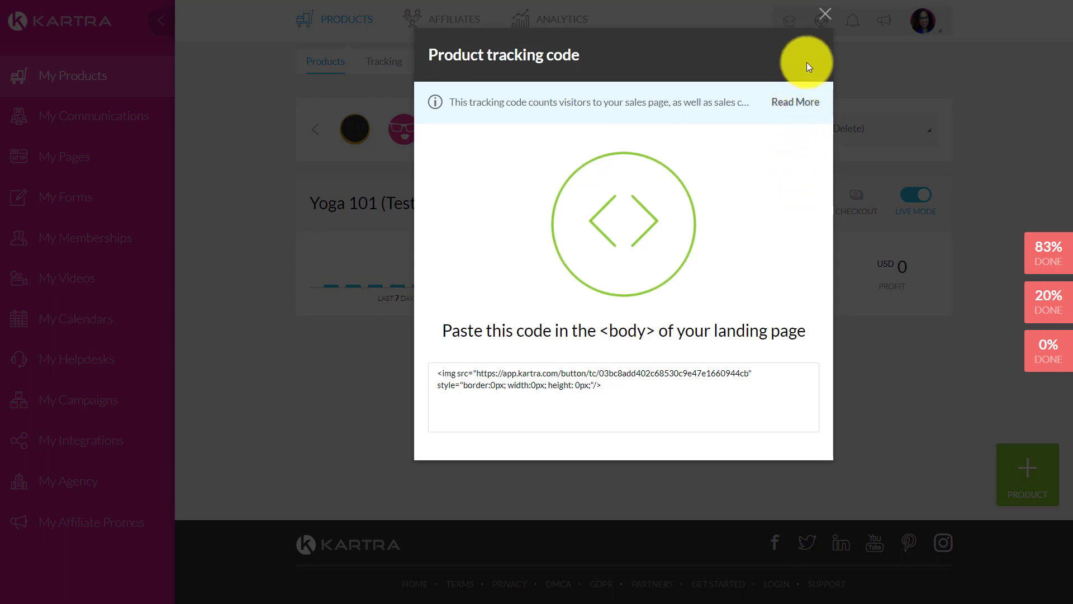
{"action": "left_click", "coordinate": [822, 17]}
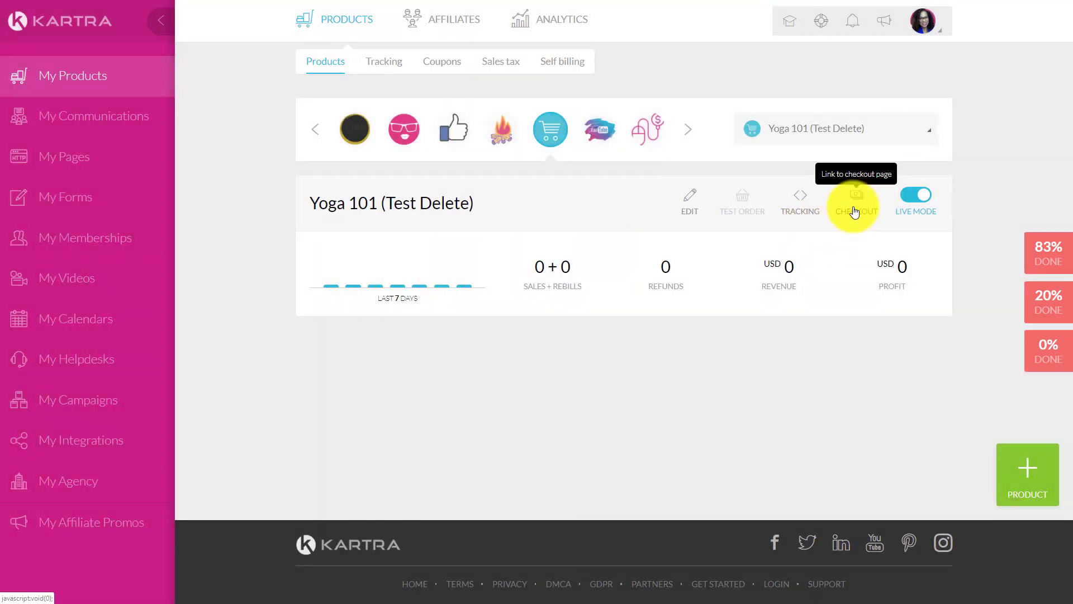
Step: View the single price checkout link for price 1 of Yoga 101 (Test Delete)
{"action": "left_click", "coordinate": [853, 211]}
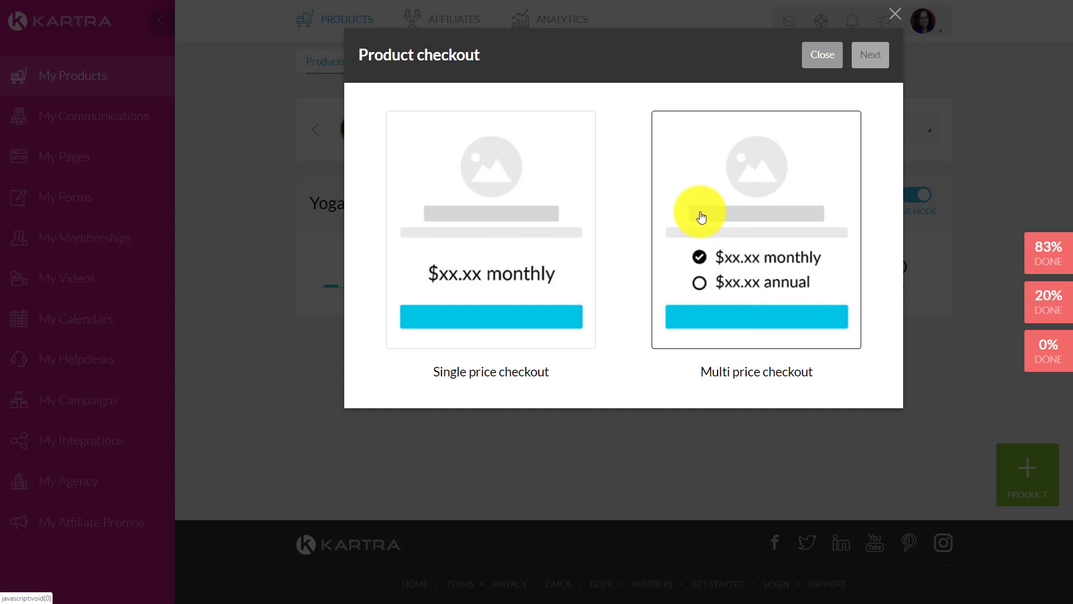
{"action": "left_click", "coordinate": [518, 250]}
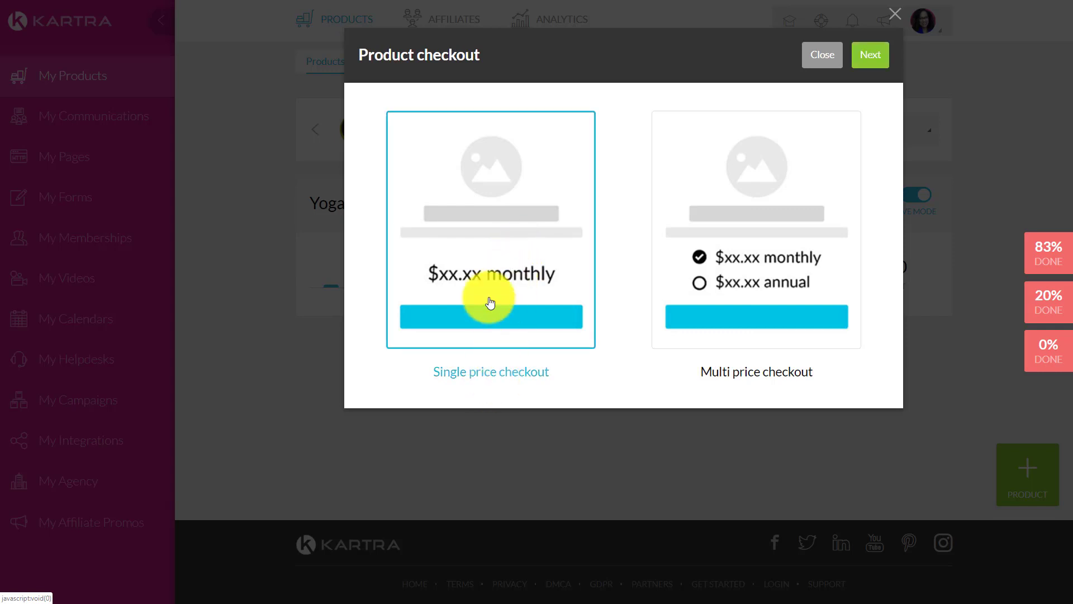
{"action": "left_click", "coordinate": [877, 62]}
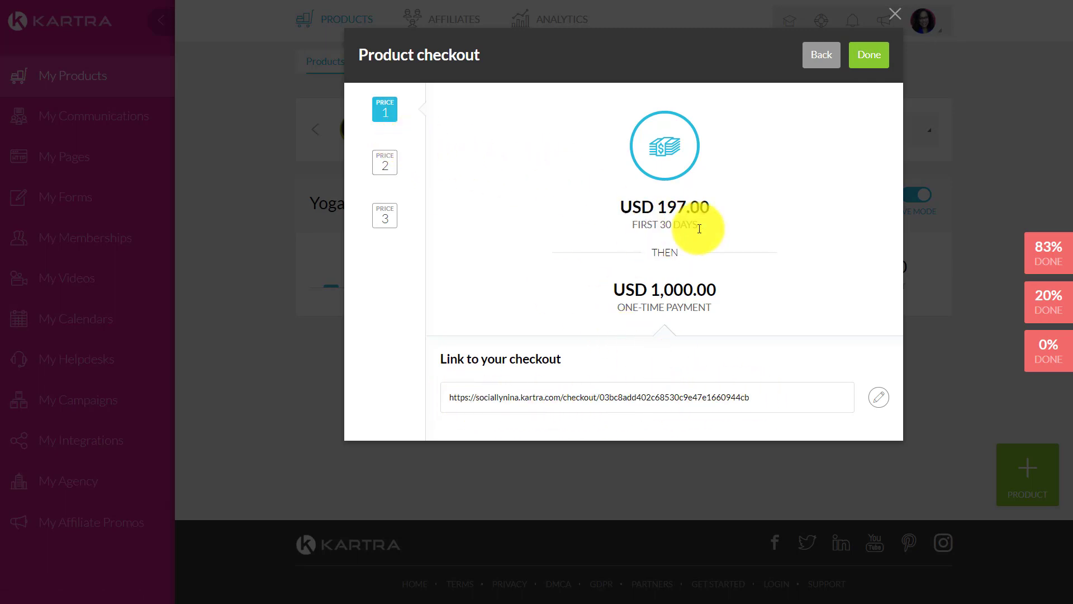
Step: View the multi price checkout link and its available domains without changing them, and leave the product checkout
{"action": "left_click", "coordinate": [813, 53]}
{"action": "left_click", "coordinate": [753, 178]}
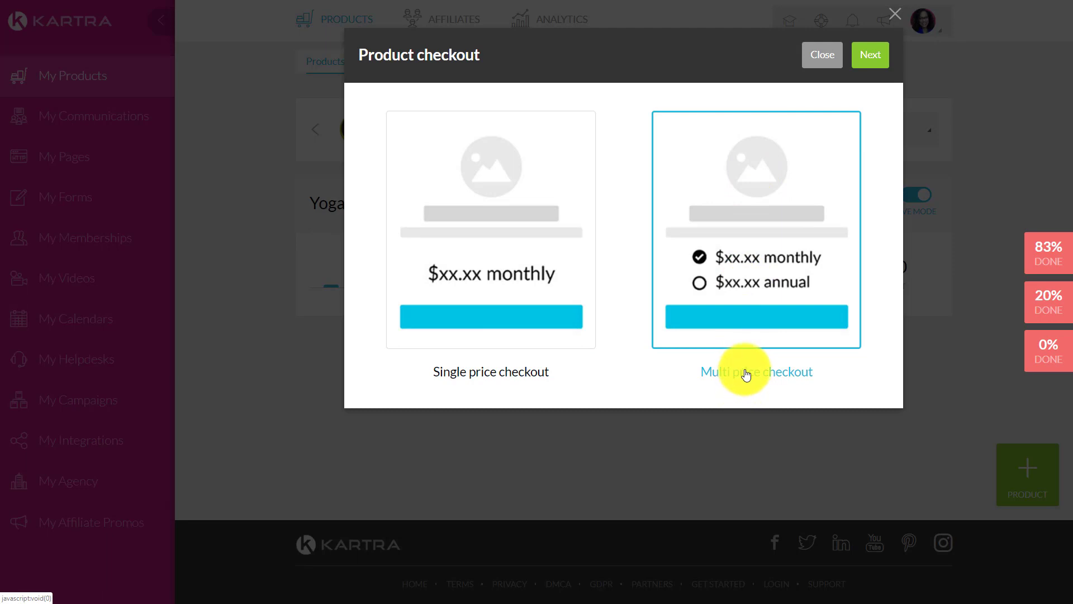
{"action": "left_click", "coordinate": [874, 63]}
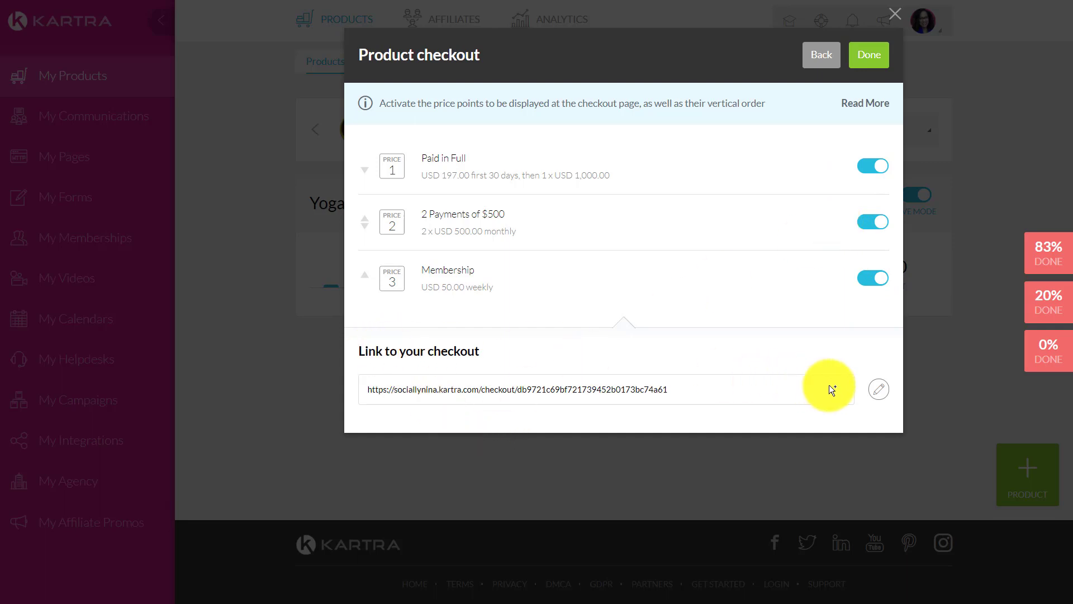
{"action": "left_click", "coordinate": [879, 388]}
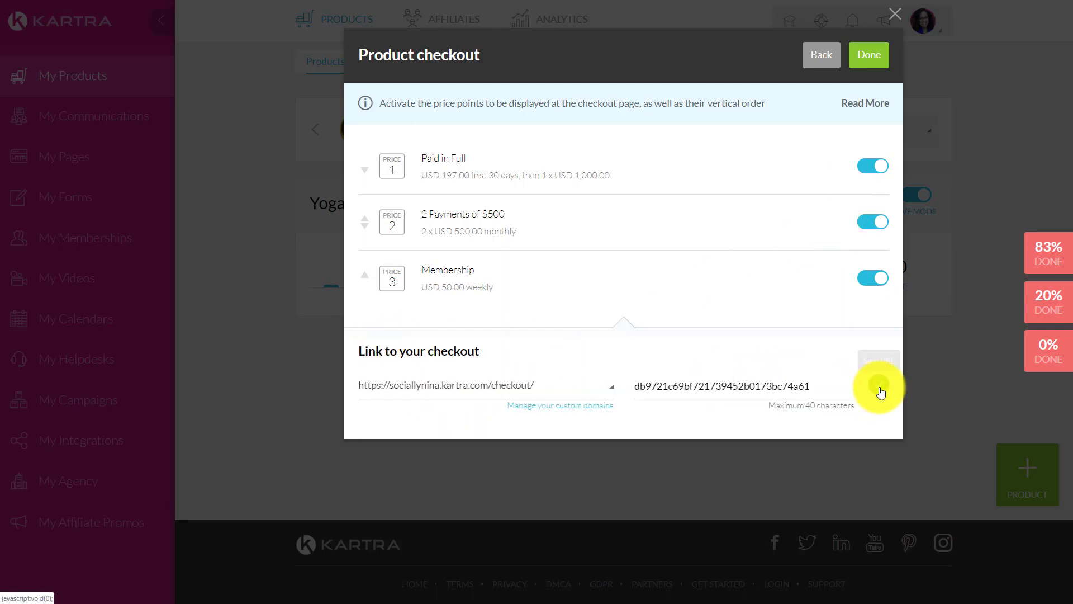
{"action": "left_click", "coordinate": [523, 384]}
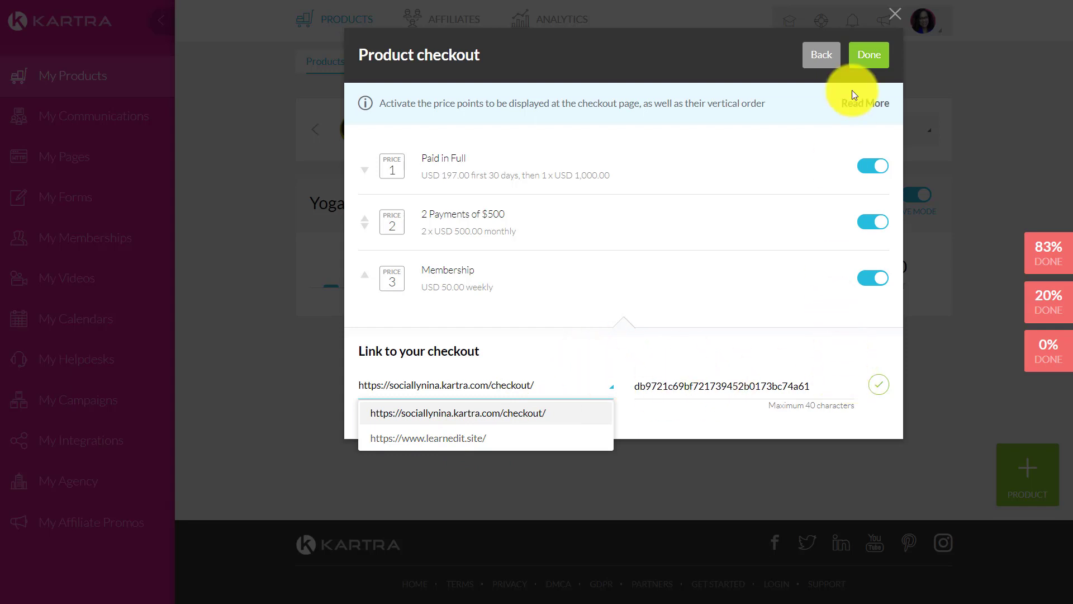
{"action": "left_click", "coordinate": [831, 61]}
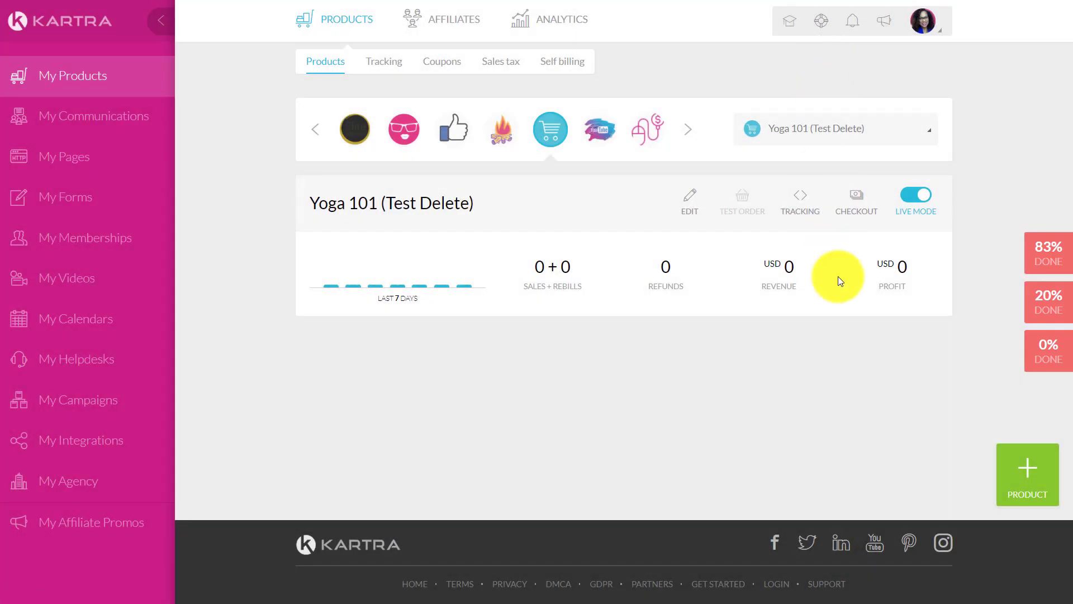